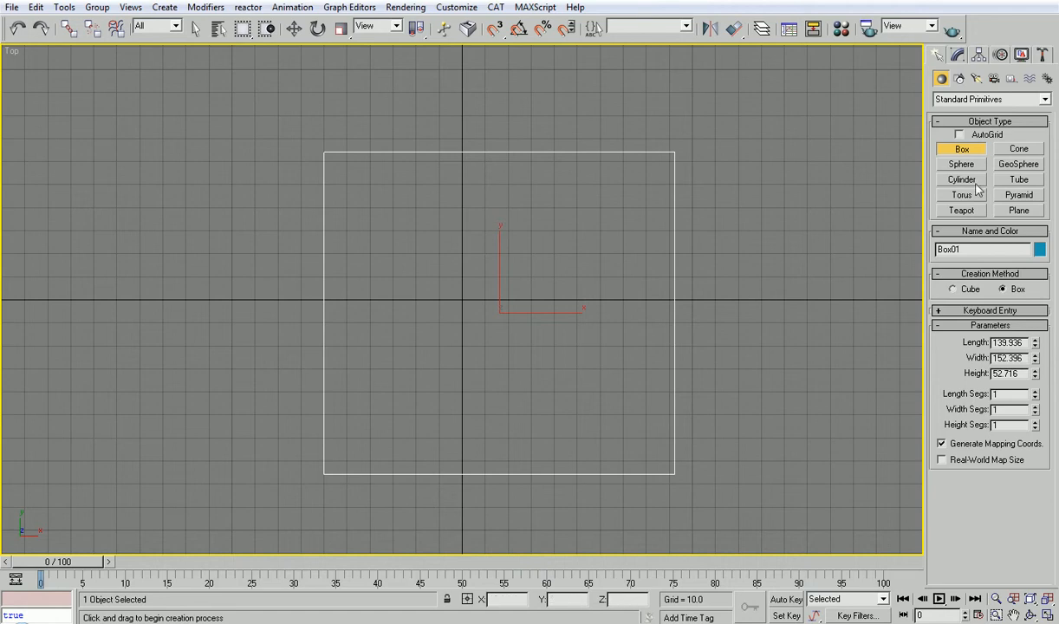
- Create a sphere with a radius of about 36.8 centred on the box's front corner at ground level
click(961, 163)
scroll(387, 303, down, 2)
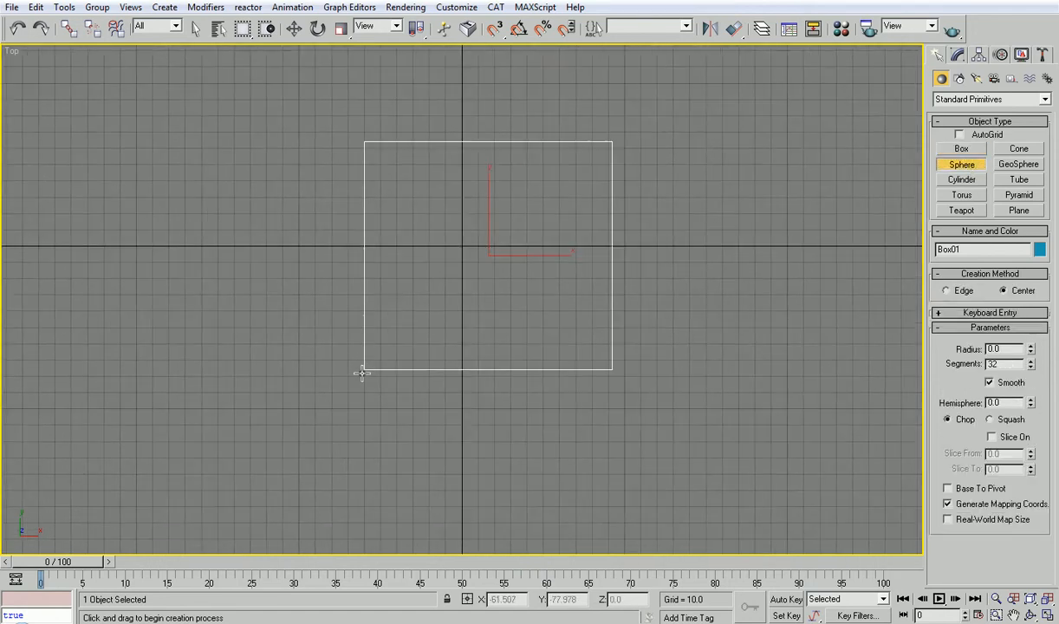
drag(362, 367, 423, 365)
key(alt+w)
right_click(639, 397)
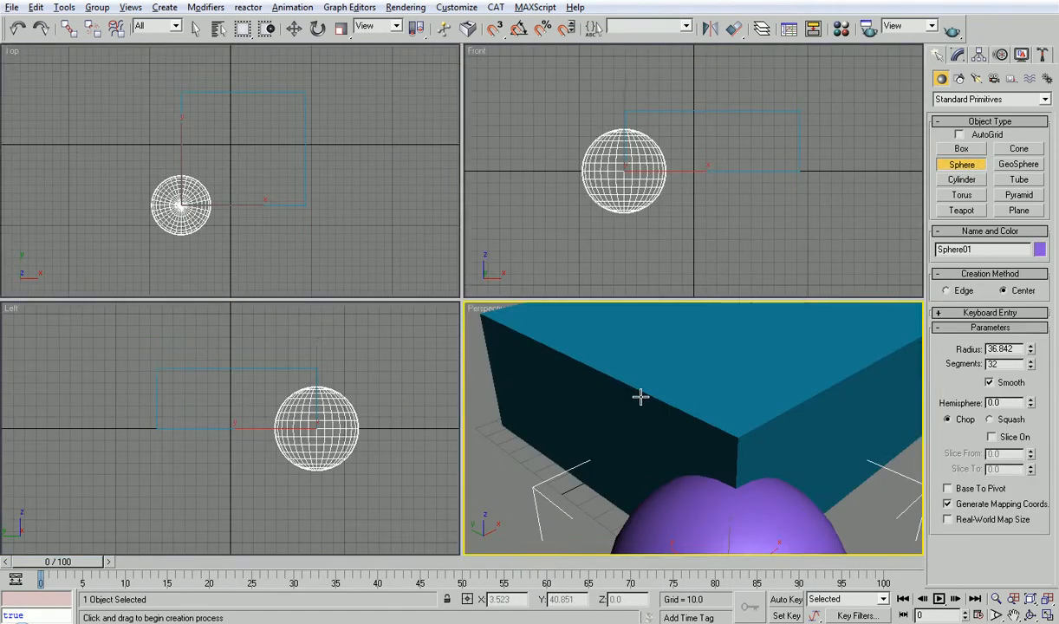
key(alt+w)
key(z)
right_click(653, 405)
click(654, 405)
scroll(642, 391, down, 3)
alt+middle_drag(642, 391, 585, 380)
click(354, 384)
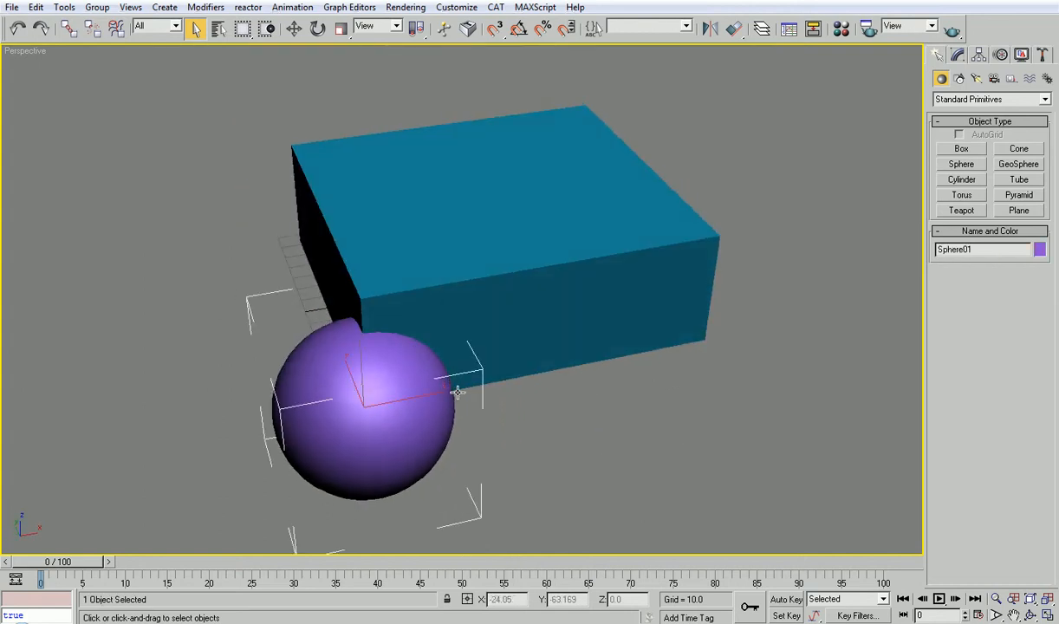
- Try moving the sphere away from the box corner across the ground plane and undo the move
right_click(486, 420)
click(500, 429)
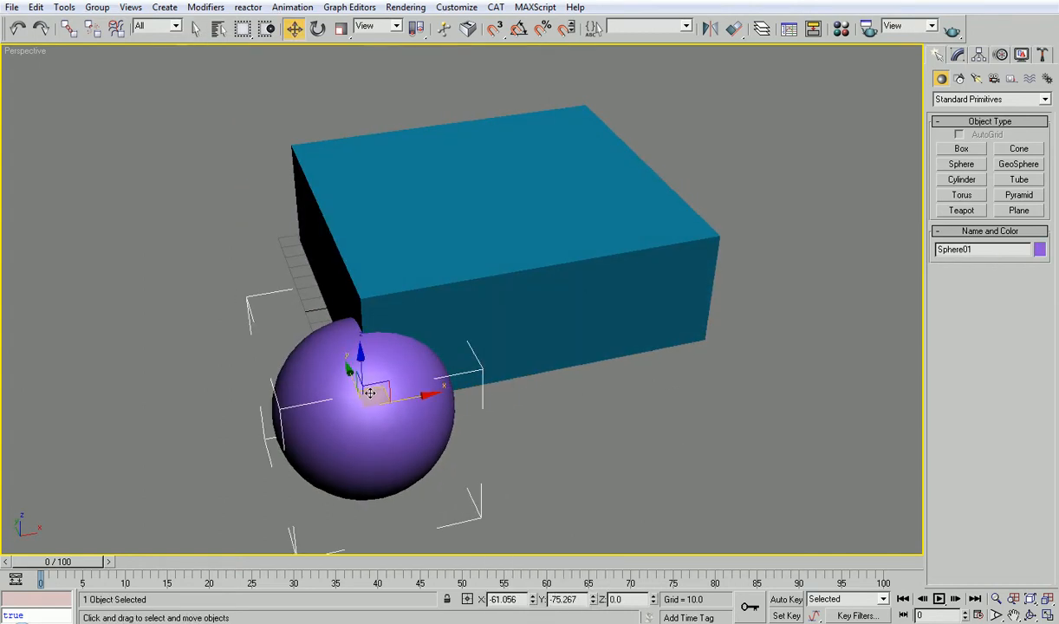
drag(374, 394, 273, 453)
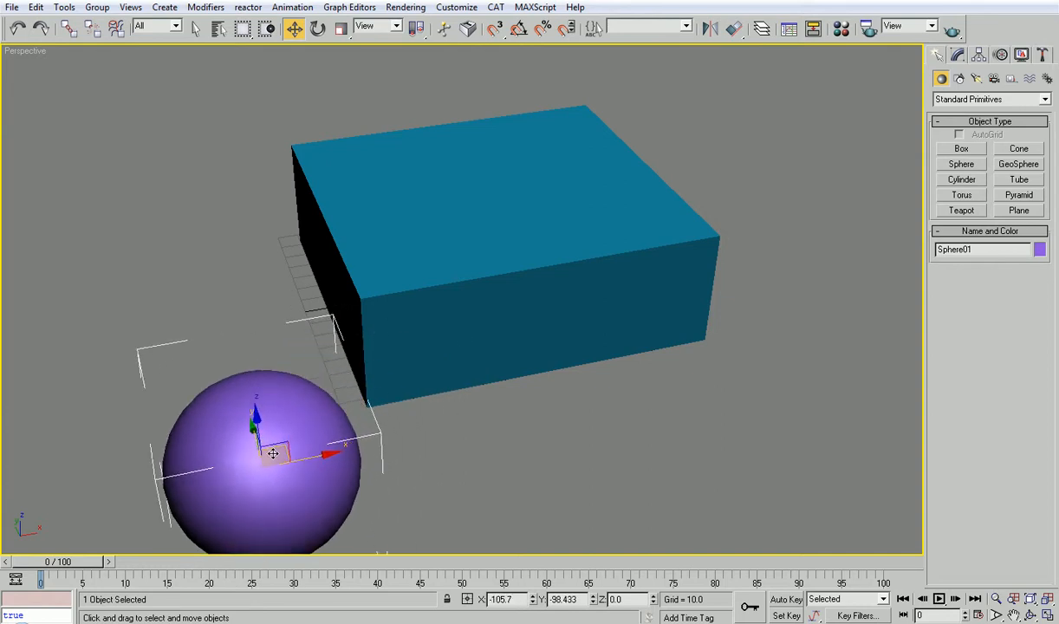
key(ctrl+z)
- Examine the overlap between the sphere and the box corner from several angles
scroll(360, 360, down, 6)
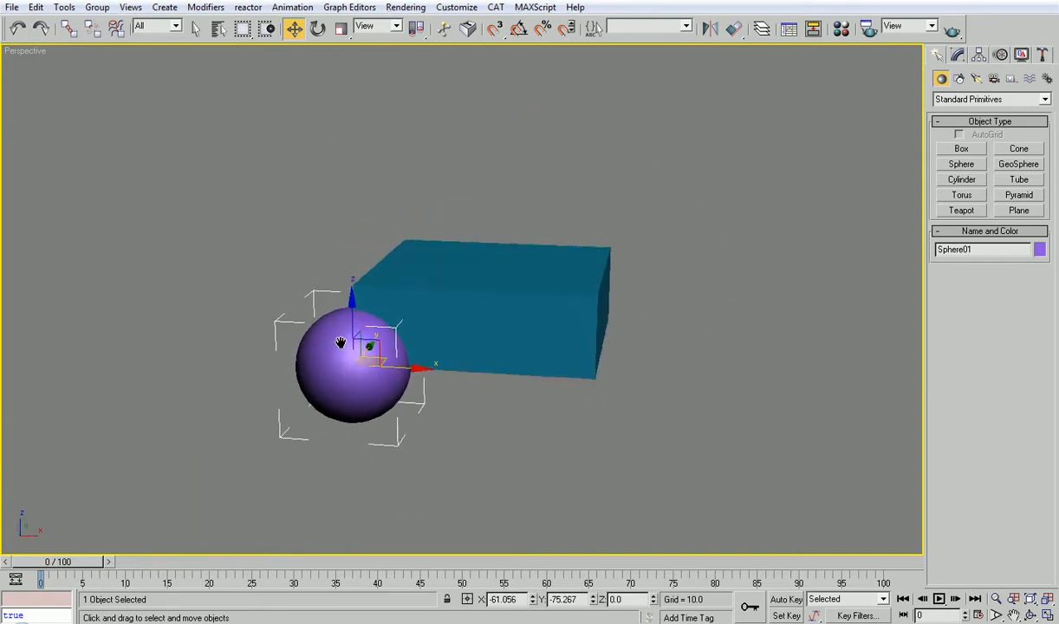
middle_drag(345, 373, 384, 361)
key(z)
key(alt+z)
scroll(384, 361, down, 5)
scroll(384, 361, down, 3)
alt+middle_drag(402, 310, 386, 352)
key(w)
click(518, 329)
key(z)
alt+middle_drag(451, 304, 490, 319)
key(w)
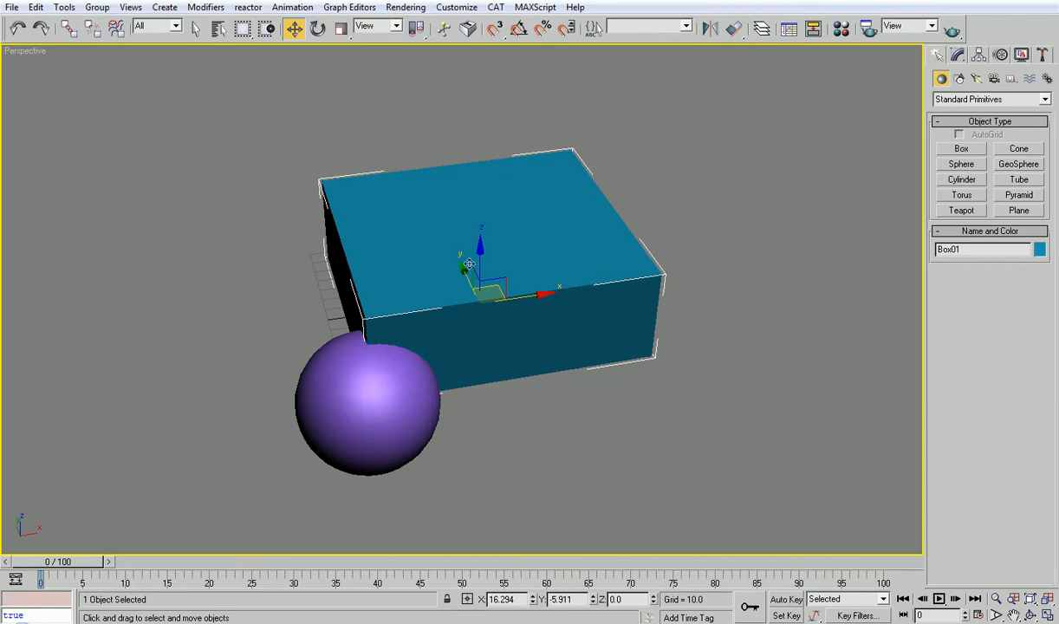
drag(647, 257, 646, 258)
click(366, 400)
key(ctrl+r)
mouse_move(462, 334)
mouse_down()
mouse_move(367, 345)
mouse_move(465, 347)
mouse_move(468, 335)
mouse_up()
key(w)
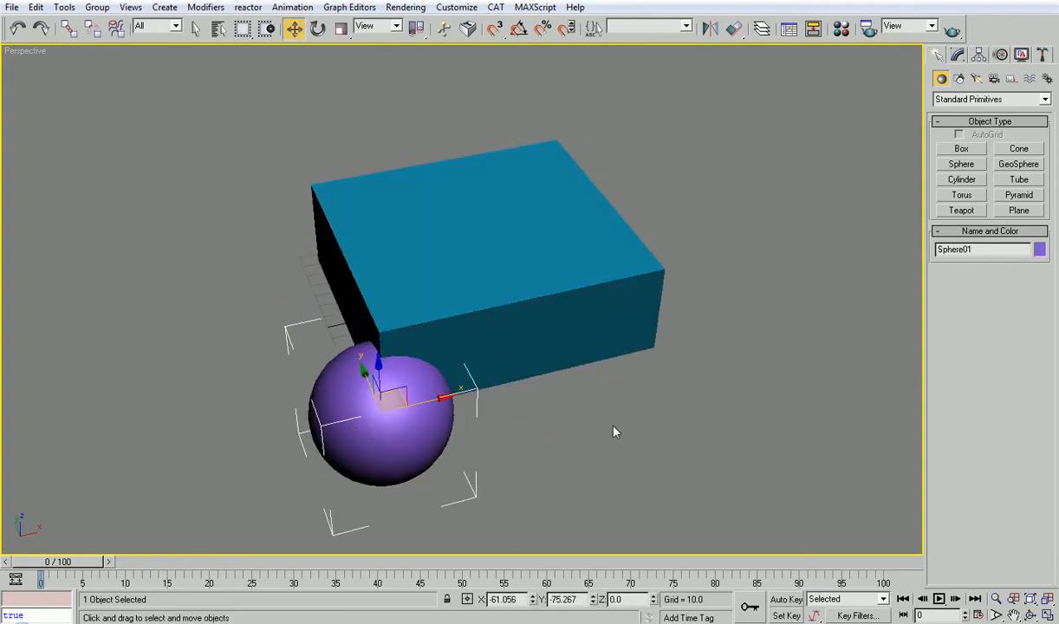
- Subtract the sphere from the box with a Boolean compound object using Subtraction (A-B)
click(490, 249)
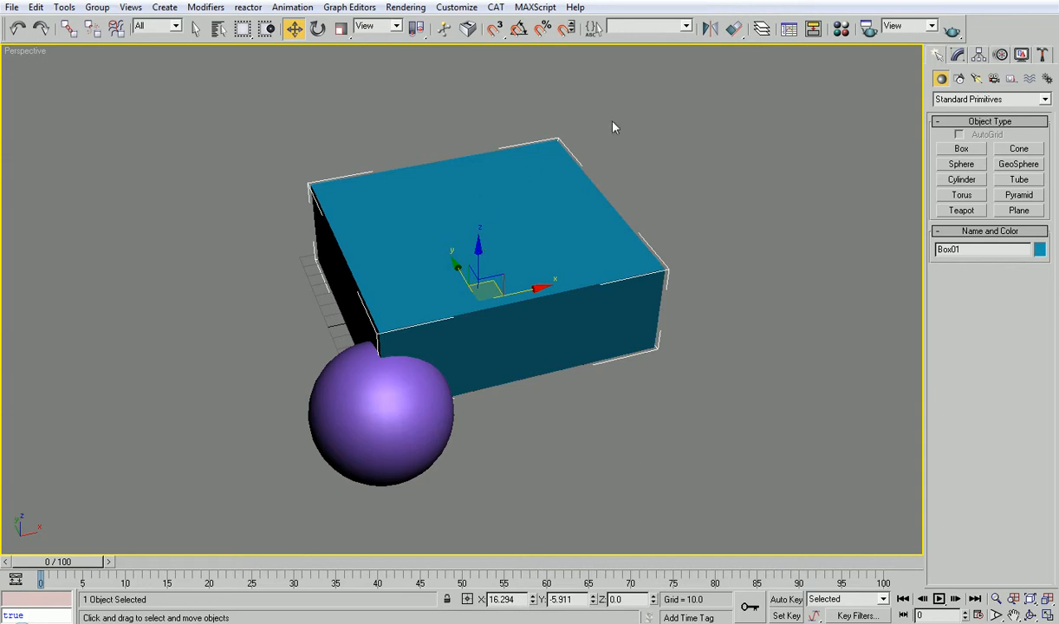
drag(447, 209, 394, 233)
click(1046, 101)
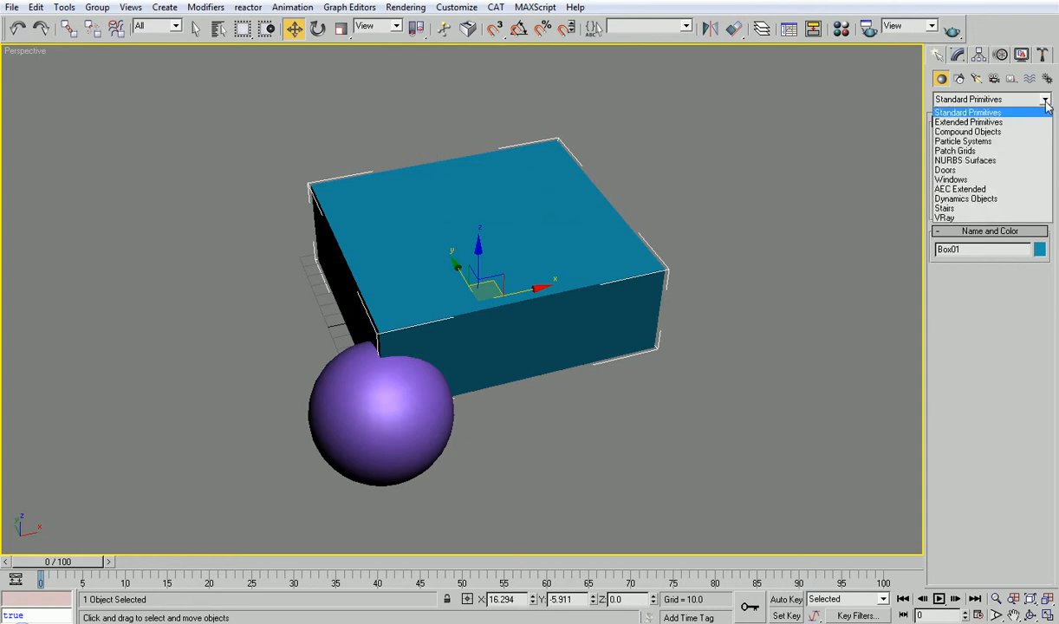
click(998, 132)
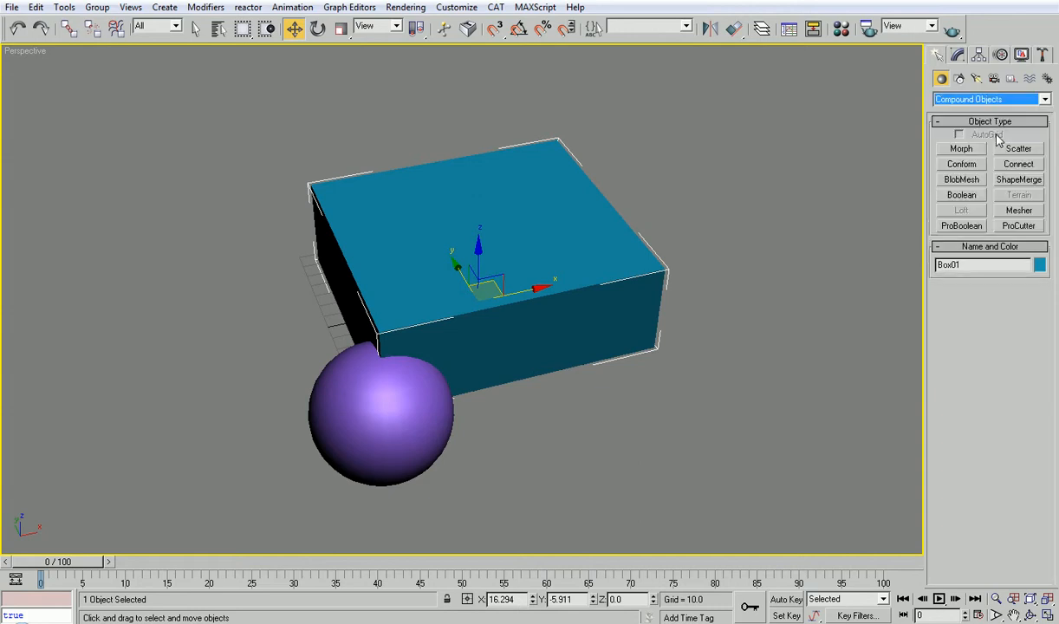
click(968, 198)
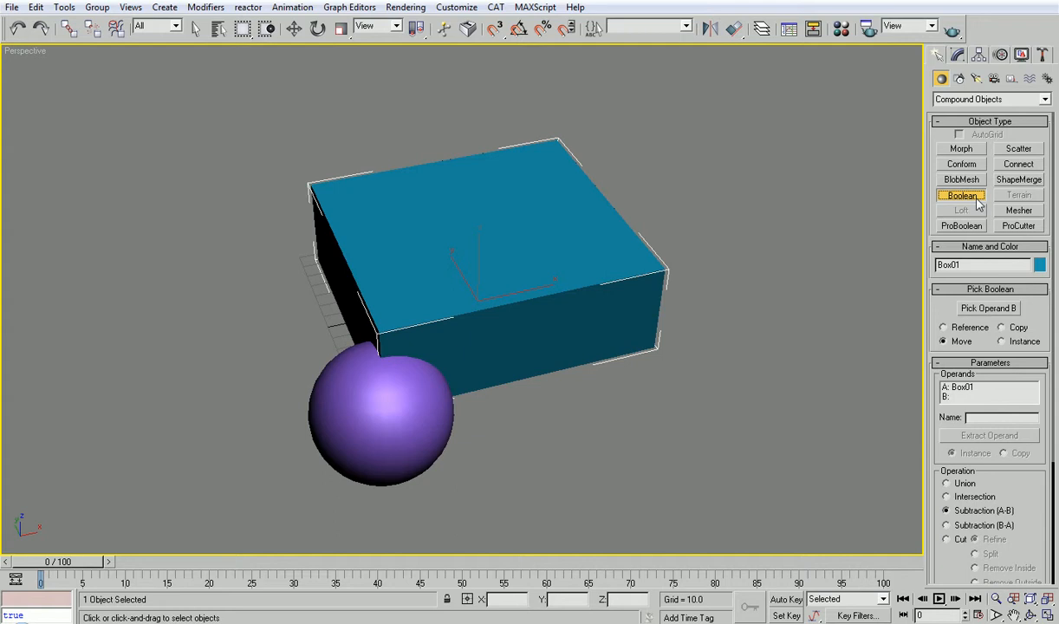
click(994, 310)
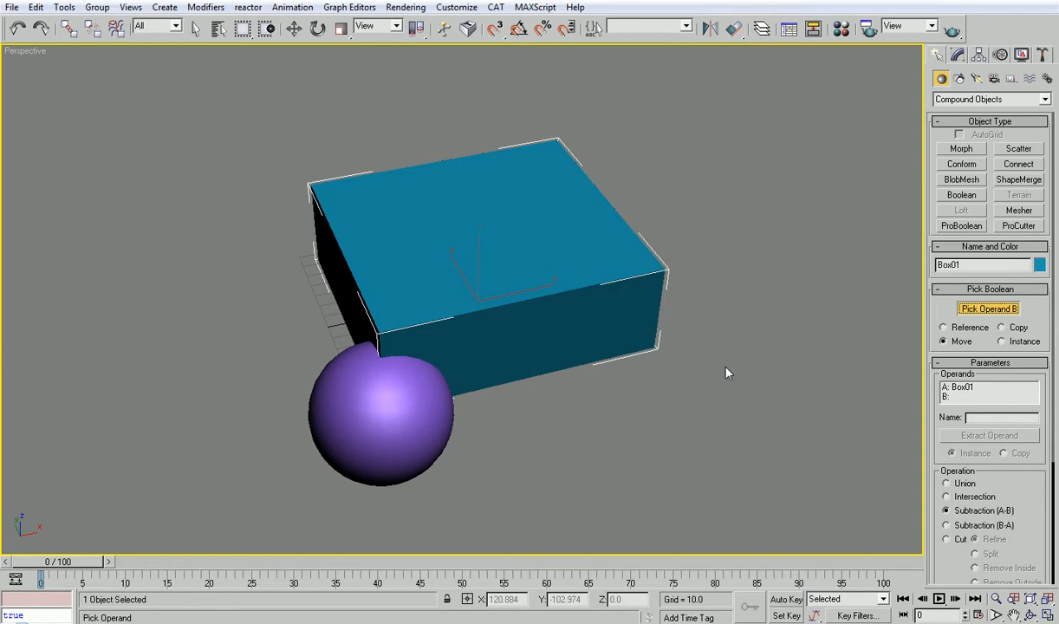
click(408, 439)
- Examine the spherical cut in the box's corner from several angles
key(ctrl+r)
drag(475, 286, 487, 254)
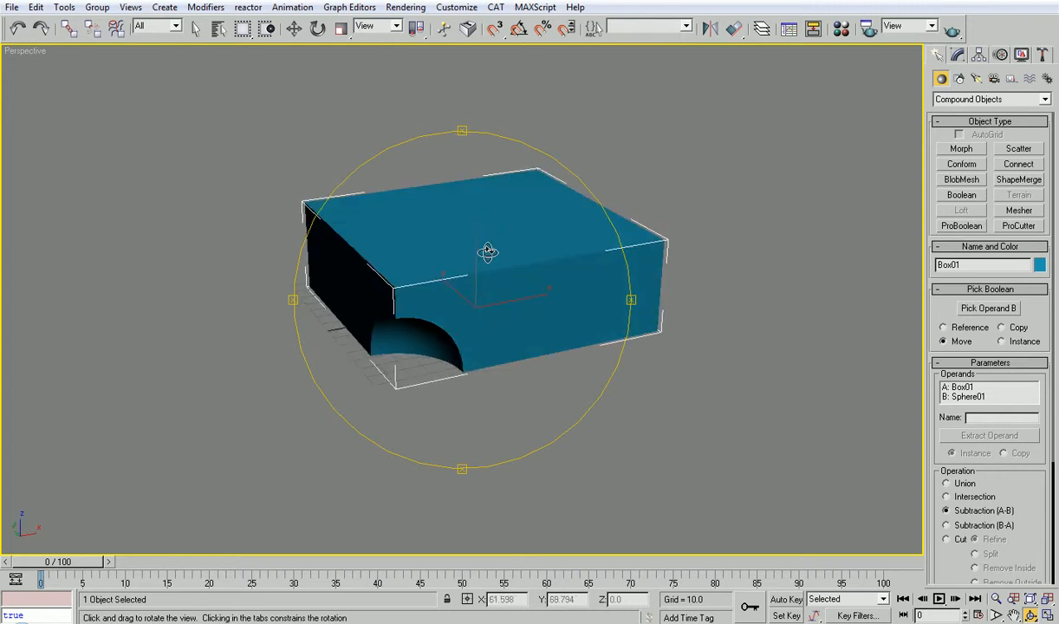
right_click(656, 159)
key(w)
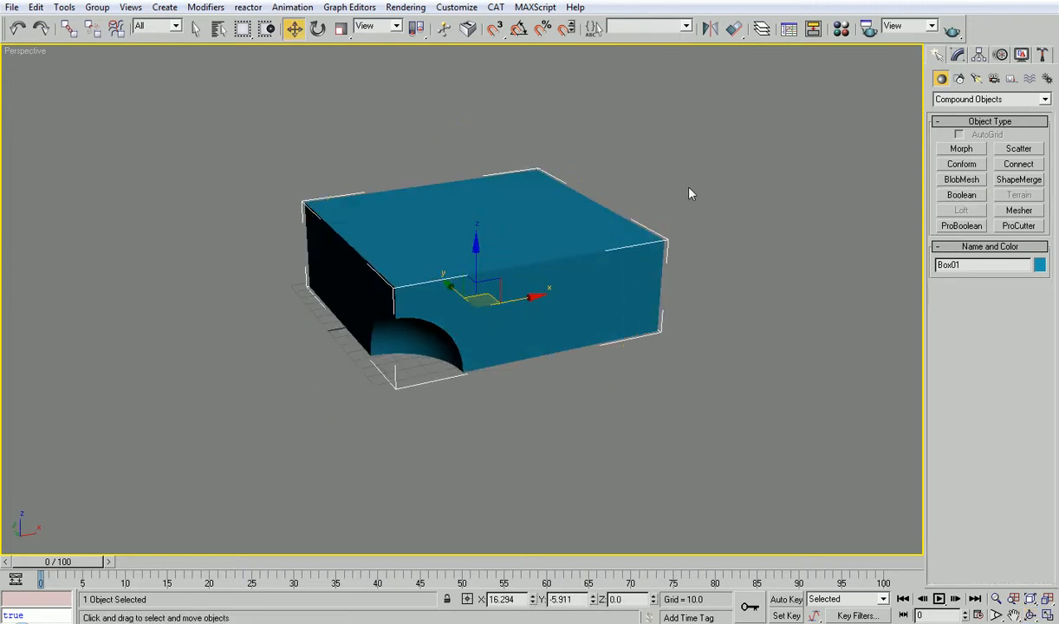
key(ctrl+r)
drag(539, 288, 563, 291)
right_click(564, 288)
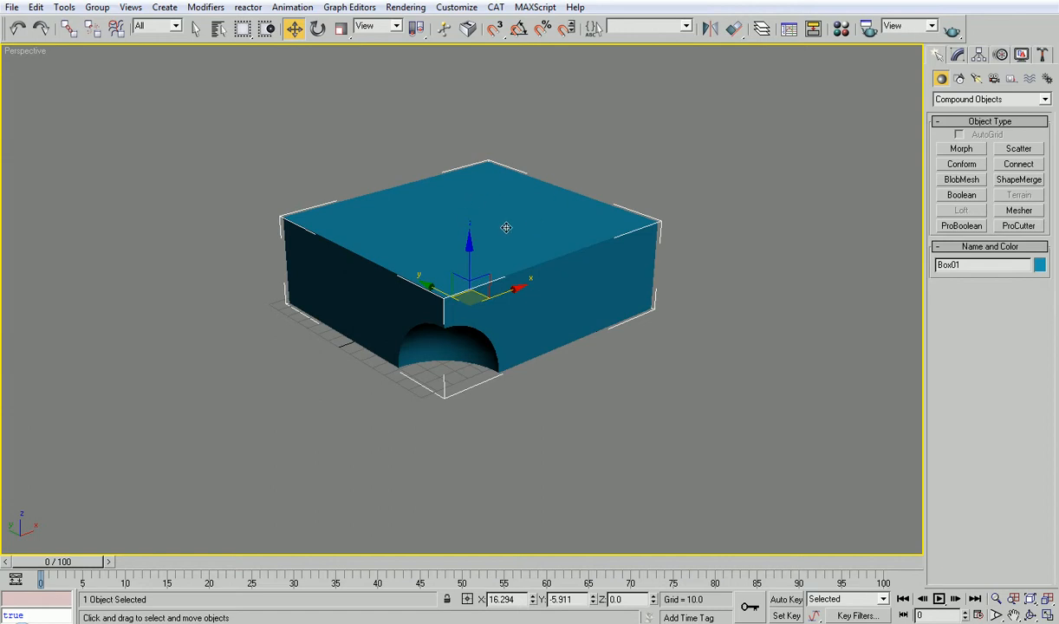
key(ctrl+r)
drag(494, 236, 469, 255)
alt+middle_drag(470, 256, 470, 254)
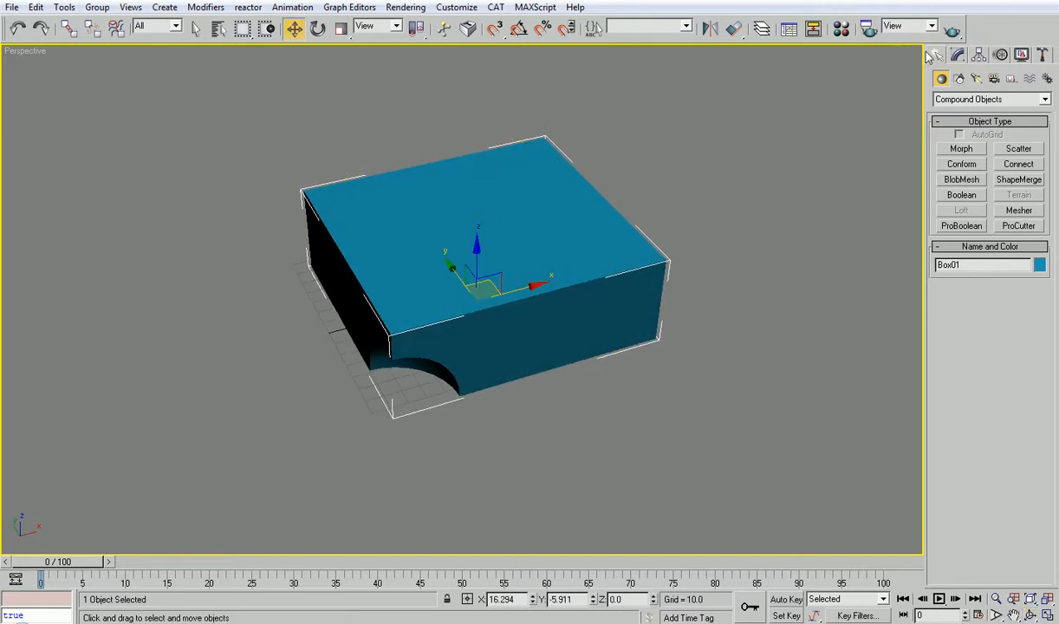
- Display the Boolean as Result + Hidden Ops and move the sphere operand to about X -8, Z 42 on the box's front edge
click(959, 57)
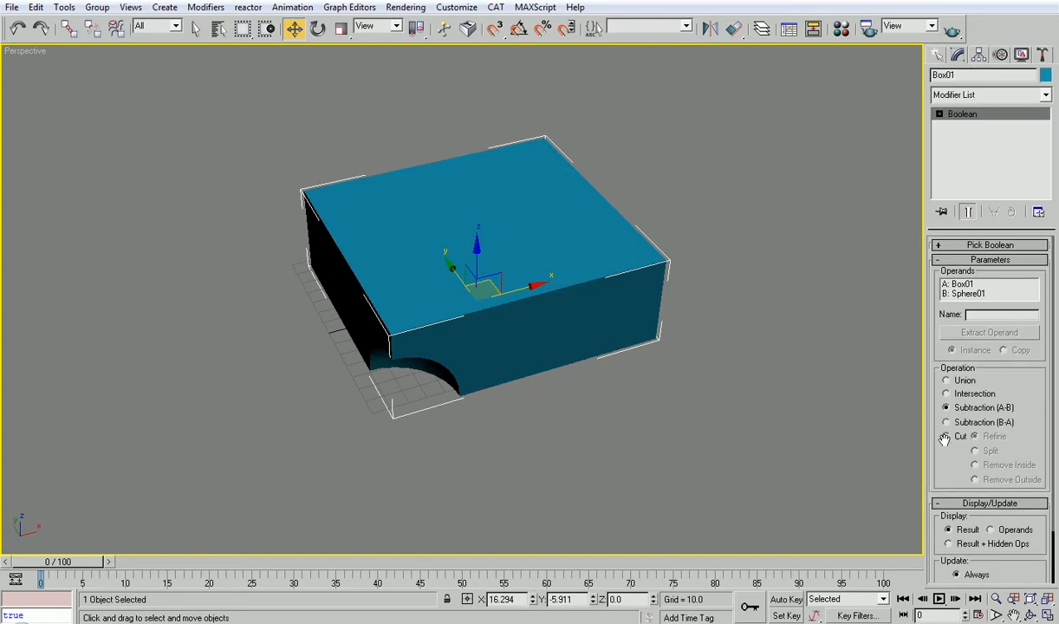
click(951, 543)
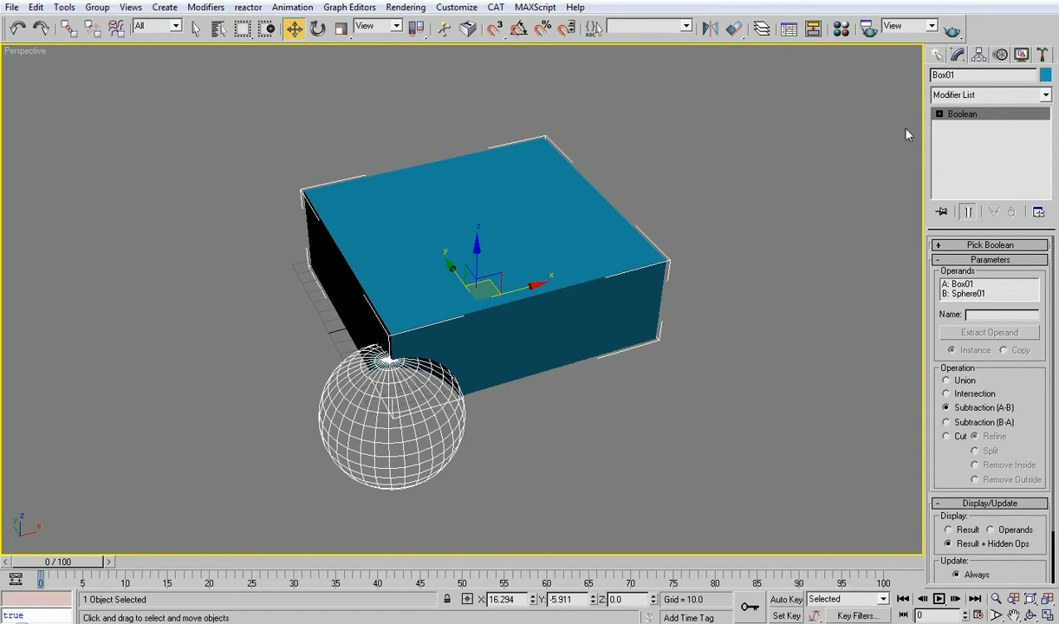
click(940, 114)
click(973, 126)
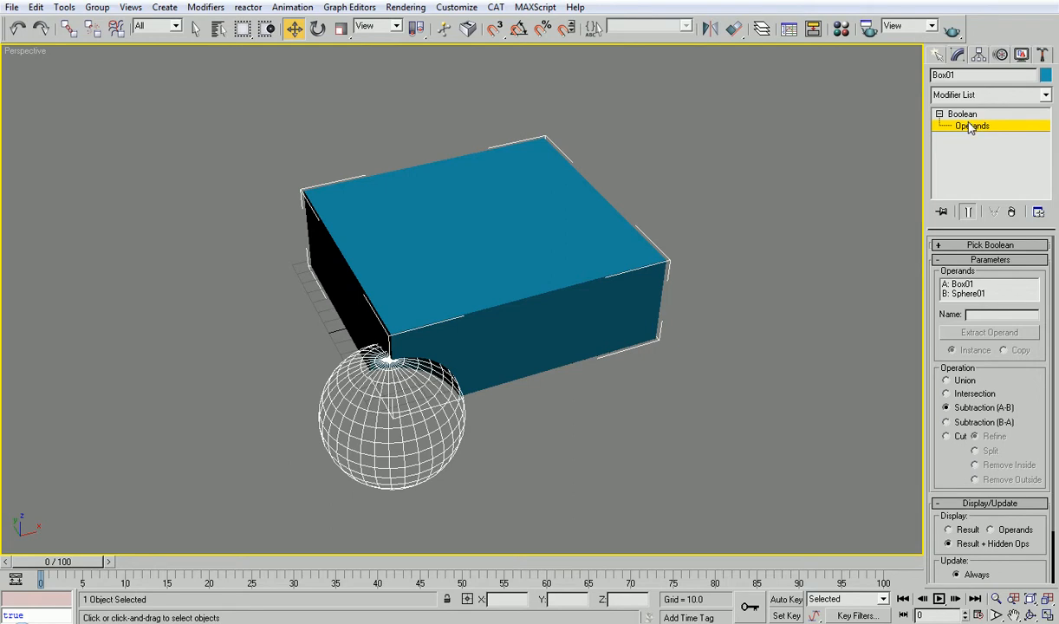
click(967, 294)
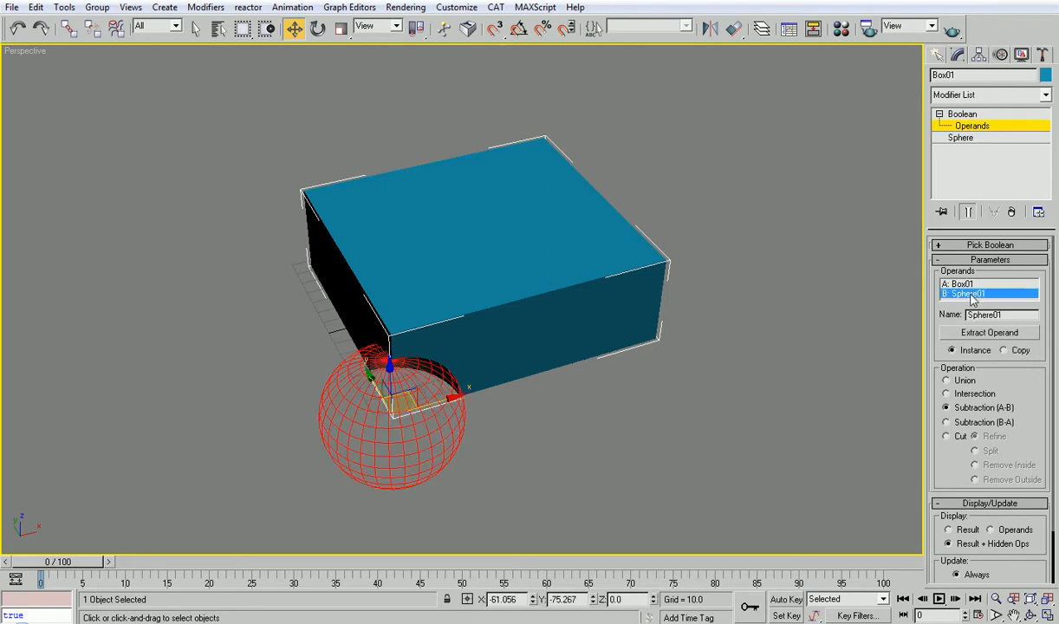
click(580, 426)
click(448, 434)
drag(445, 415, 491, 284)
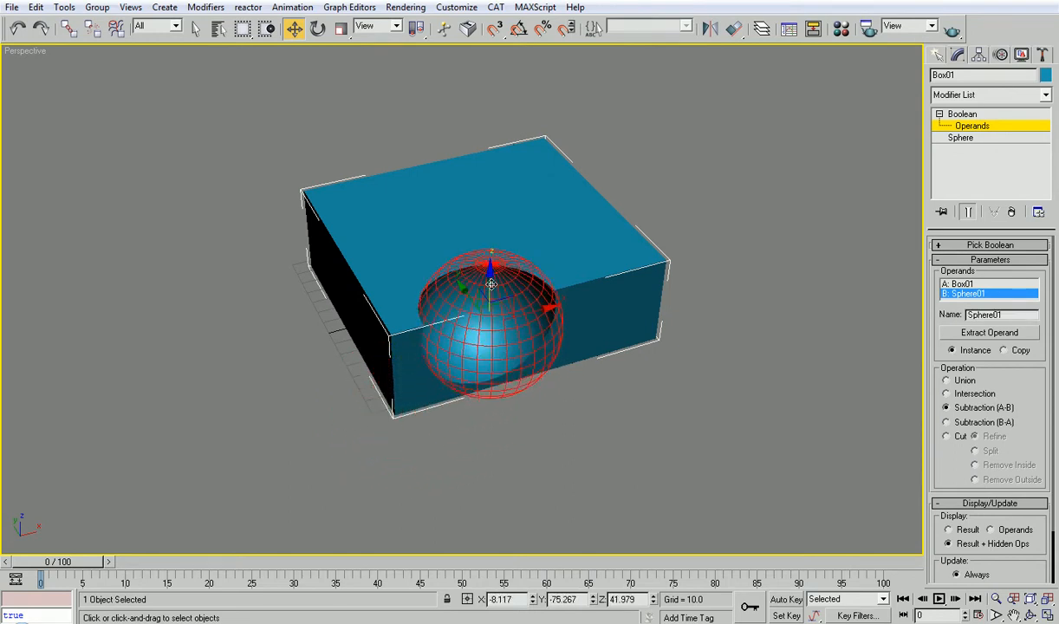
- Display only the Boolean result and move the sphere operand deeper into the box, to about X 9, Y -53, Z 38
click(959, 530)
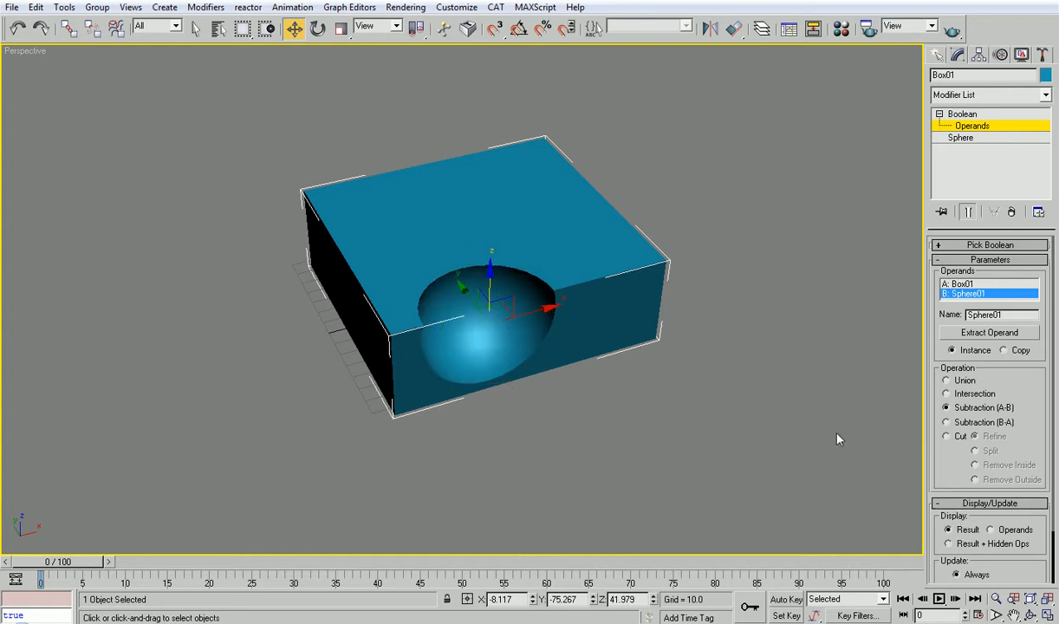
drag(537, 296, 453, 218)
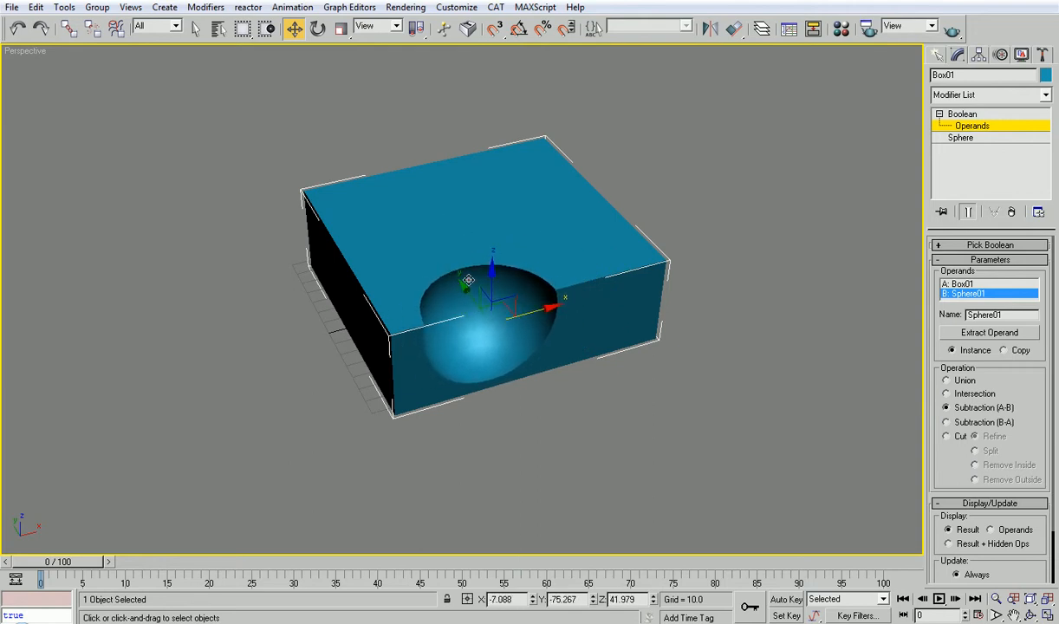
drag(446, 273, 487, 279)
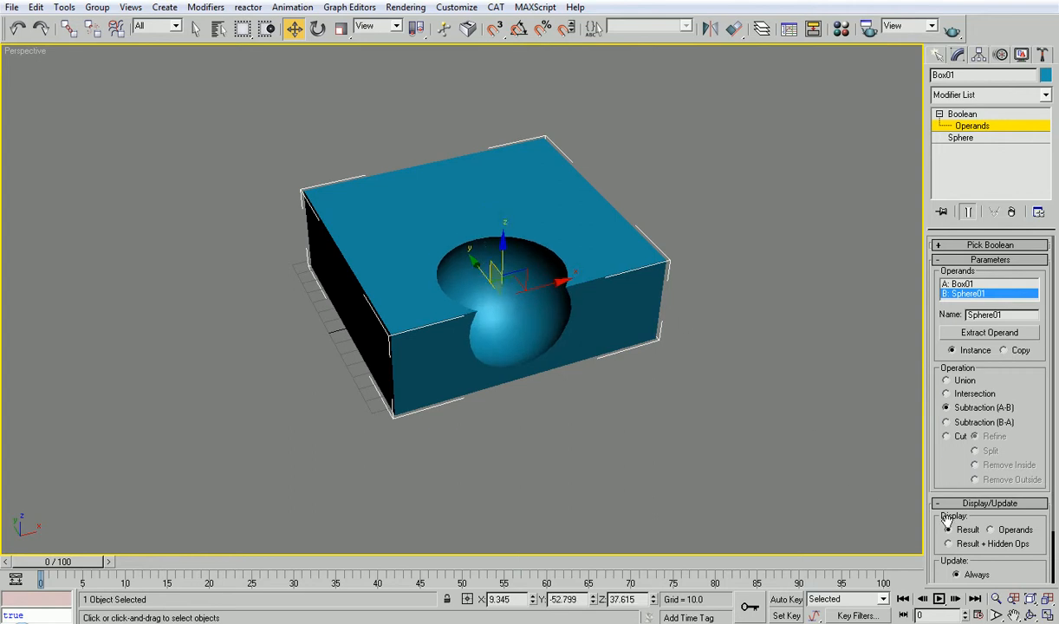
- Show the hidden operands with the result again and move the sphere operand along X to about -46
click(949, 544)
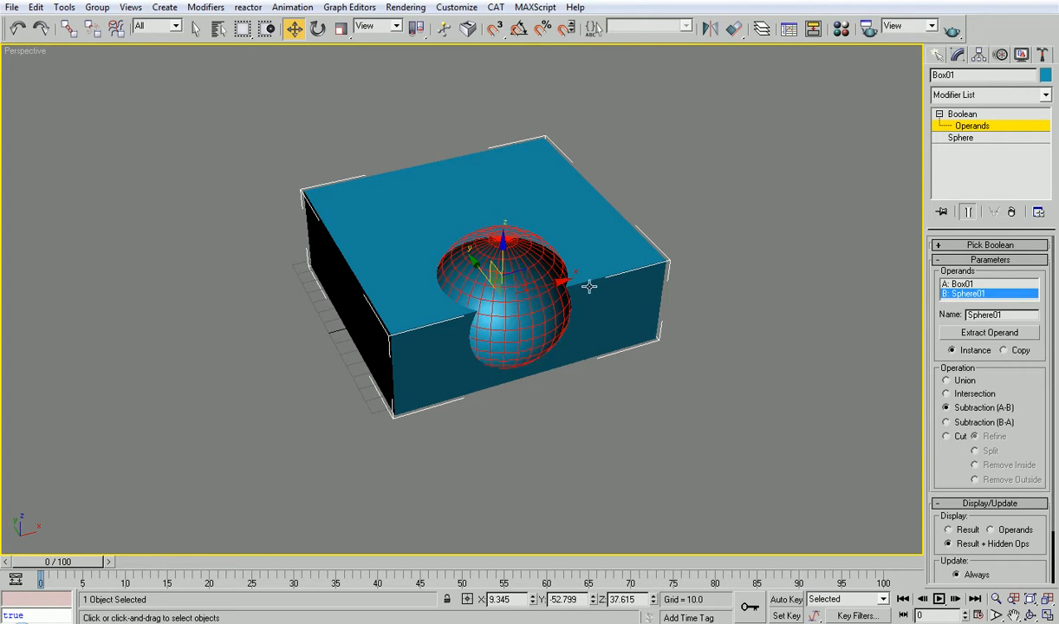
drag(527, 271, 445, 280)
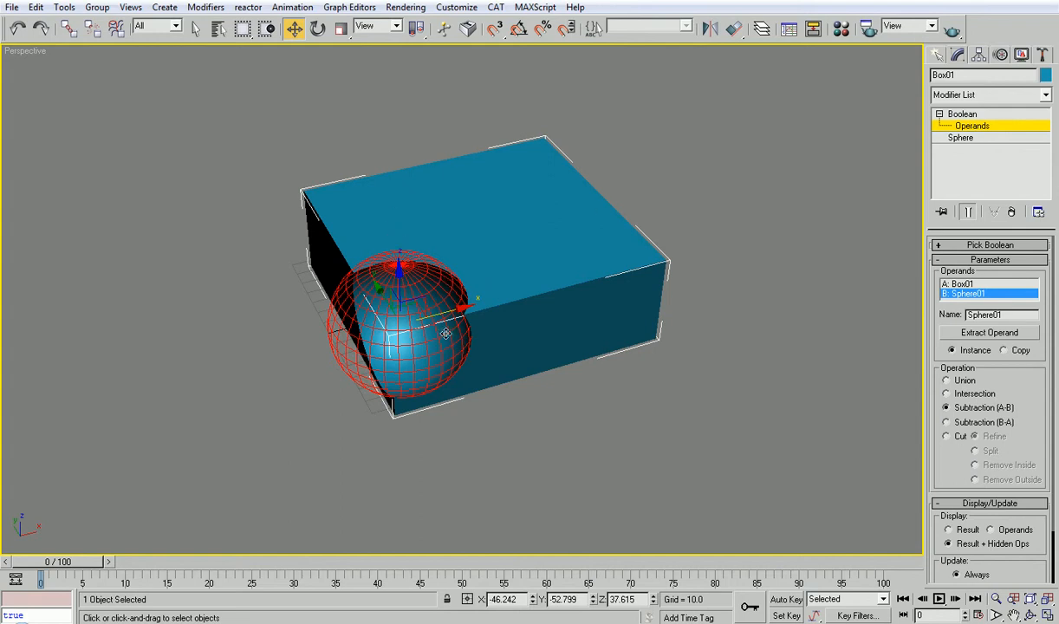
- Enlarge the sphere operand to a radius of about 65.6 and move it to the box's middle, about X 24, Y -1, Z 30
click(960, 138)
drag(1031, 270, 983, 200)
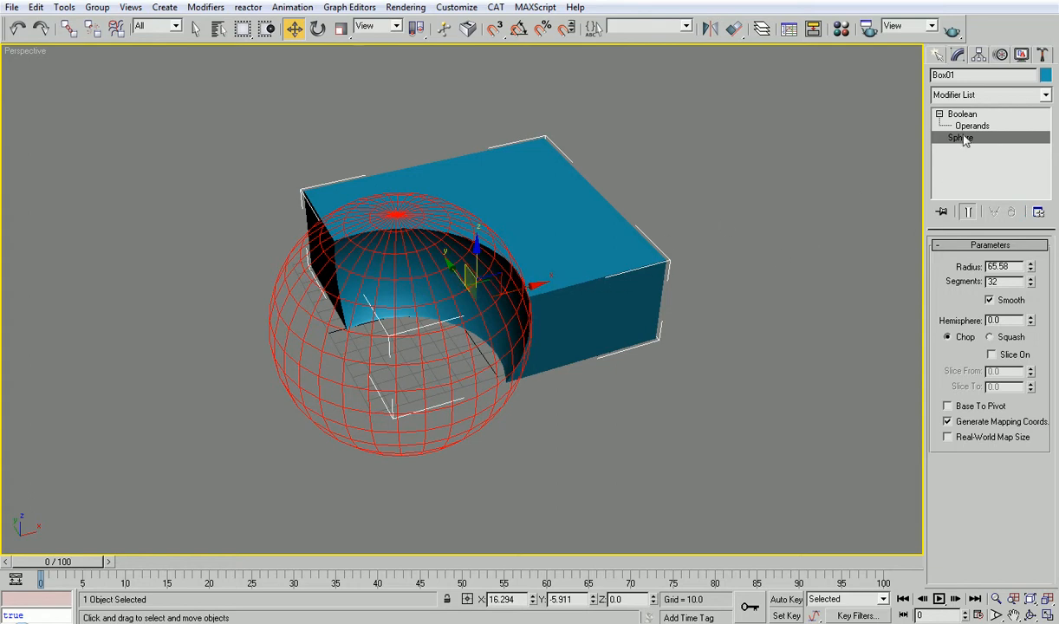
click(933, 126)
drag(461, 316, 480, 230)
scroll(460, 237, down, 2)
middle_drag(460, 238, 440, 213)
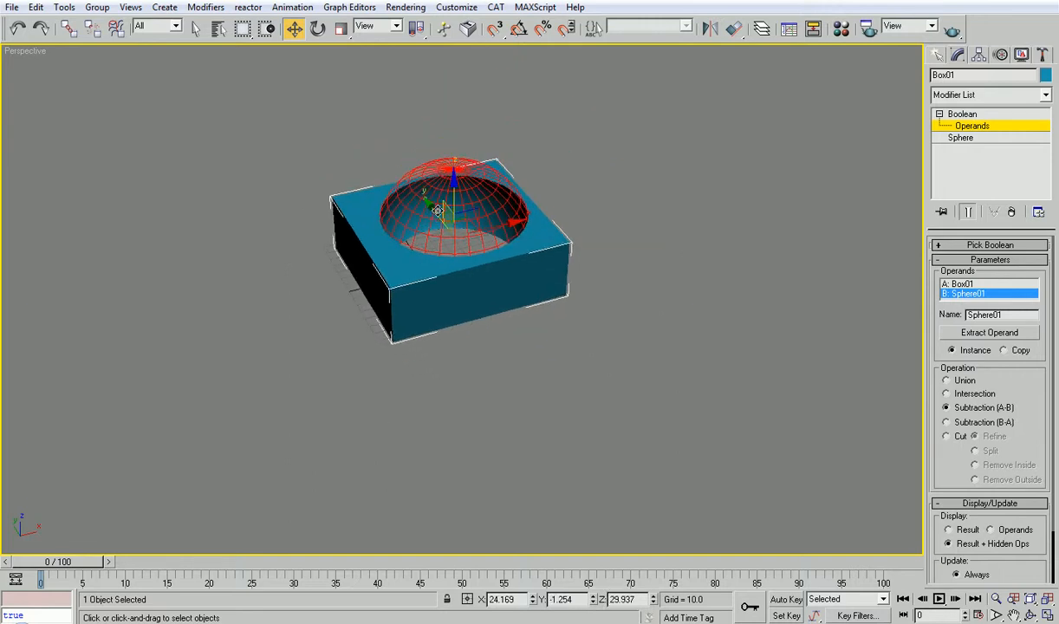
- Delete the box with its Boolean cut from the scene
click(938, 54)
drag(392, 287, 329, 326)
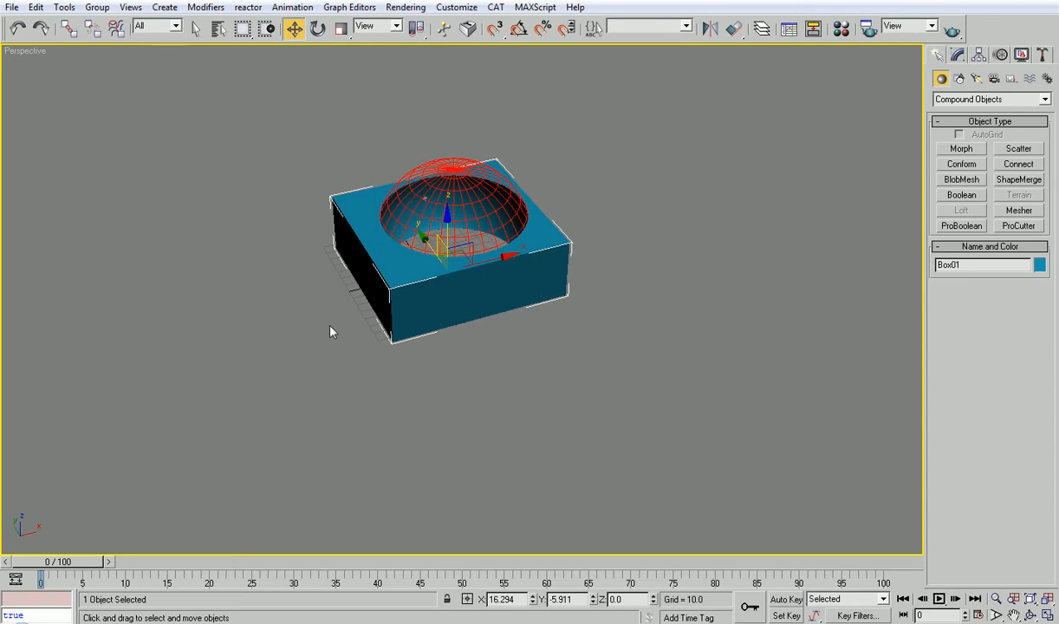
key(Delete)
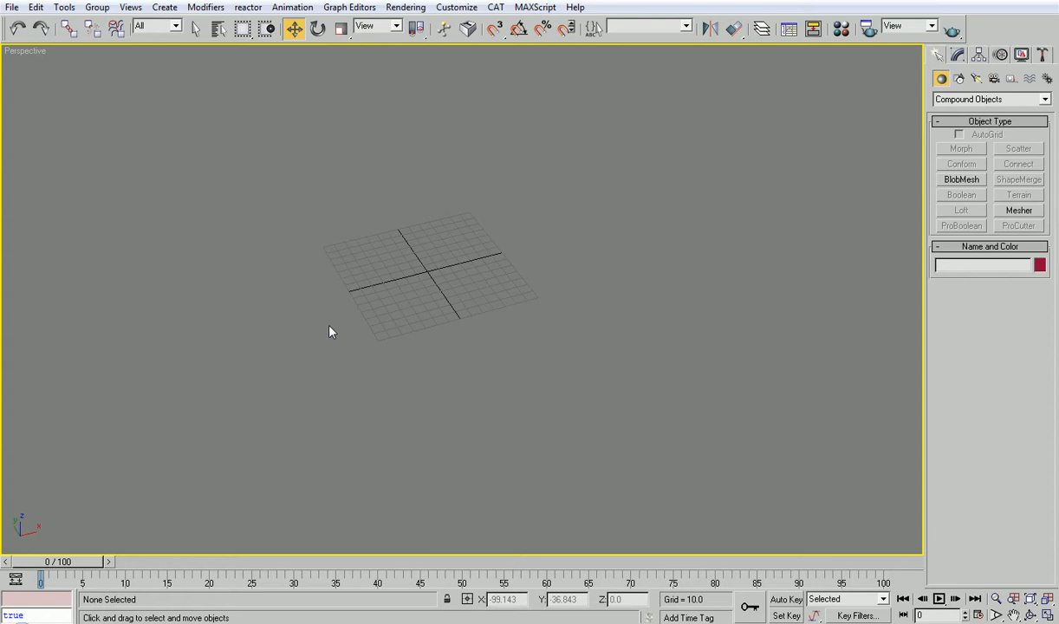
- Create a standard sphere with a radius of about 100 at the origin of the Top view, using grid snapping
click(958, 99)
click(967, 110)
click(962, 164)
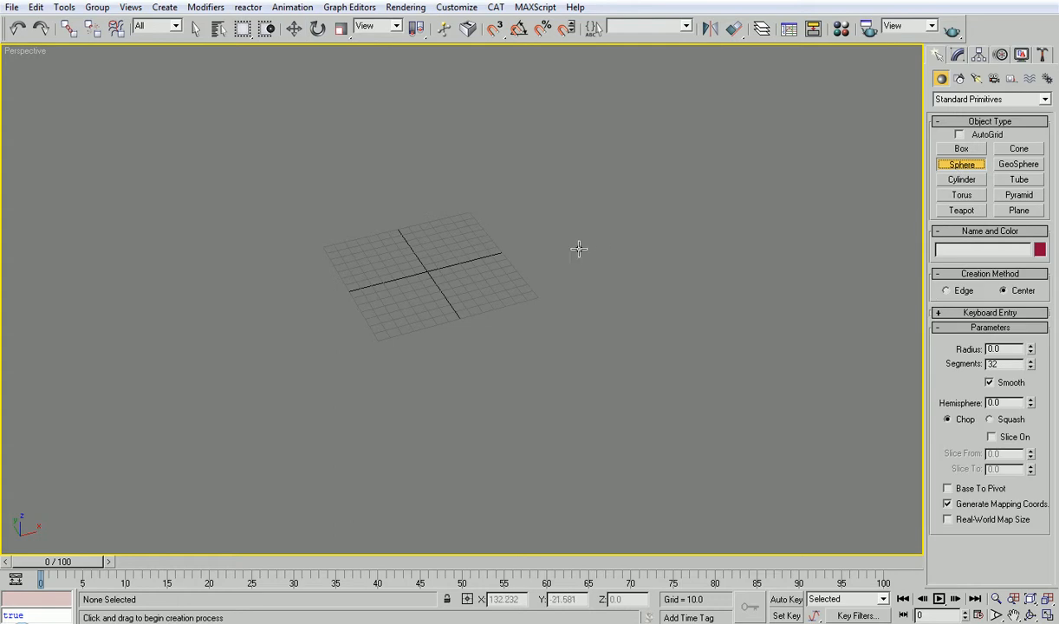
key(alt+w)
click(257, 213)
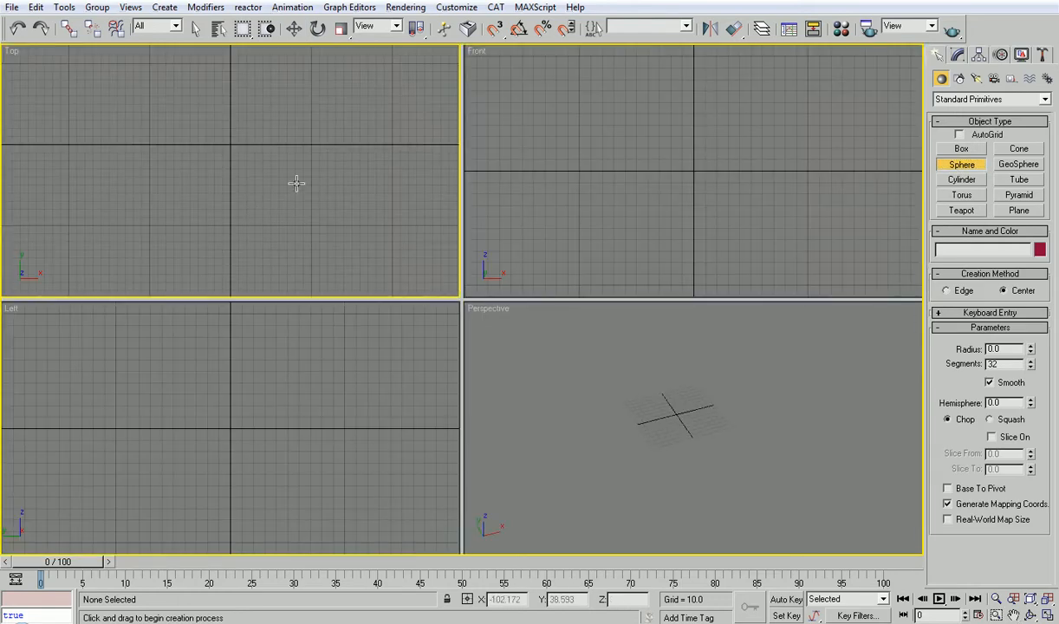
key(s)
key(alt+w)
drag(232, 147, 230, 129)
key(Delete)
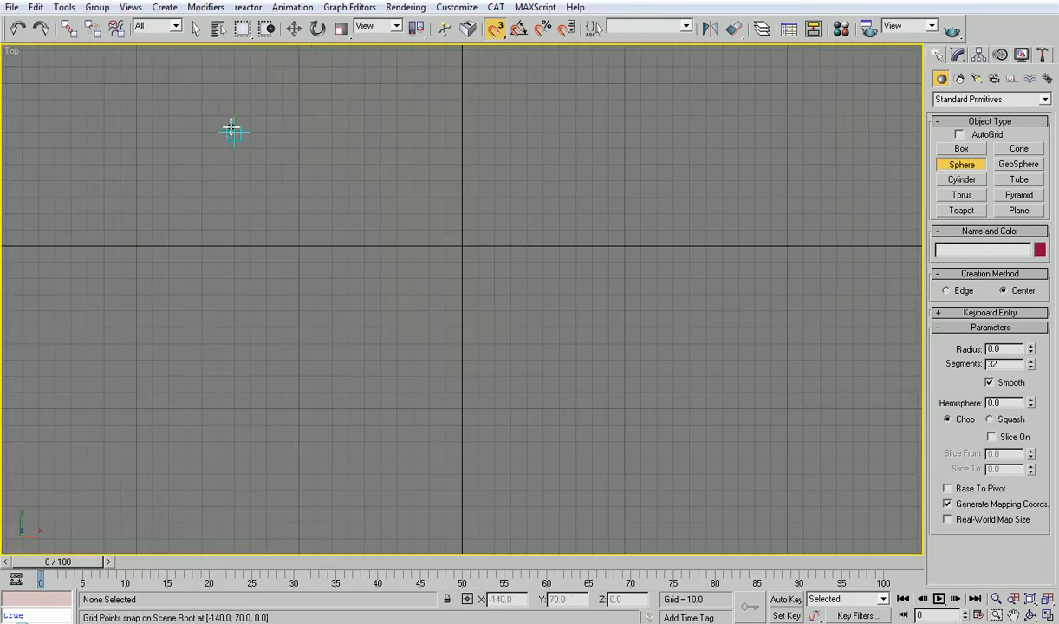
drag(462, 247, 462, 87)
- Switch snapping to 2.5D, activate the Move tool and show all four viewports
drag(494, 28, 494, 74)
key(w)
click(675, 347)
key(alt+w)
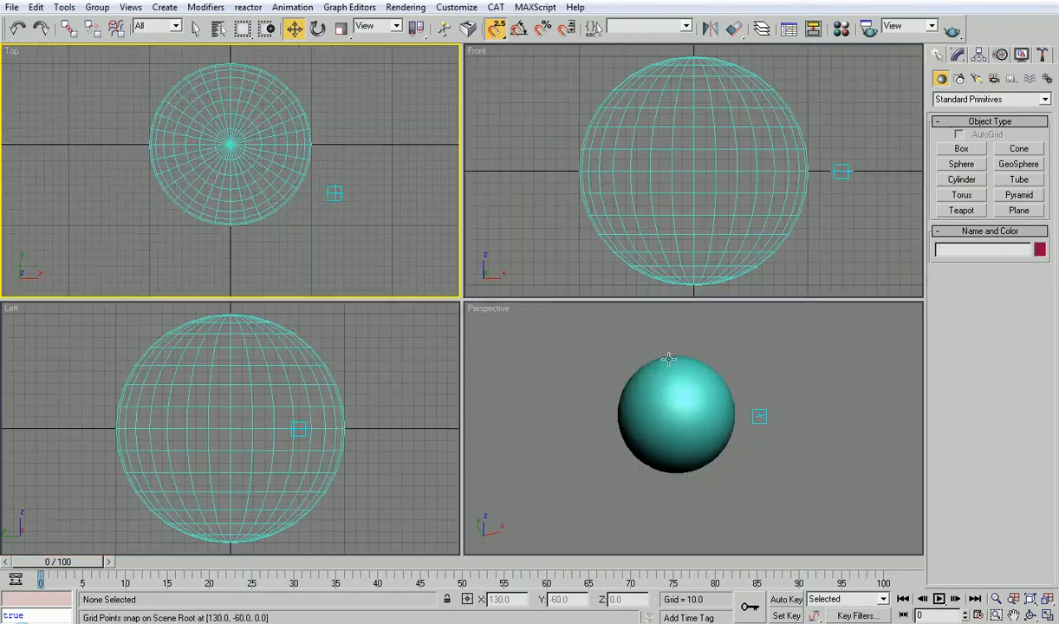
- Rotate the large sphere 90 degrees about the Y axis in the Front view, using angle snap
right_click(658, 234)
key(alt+w)
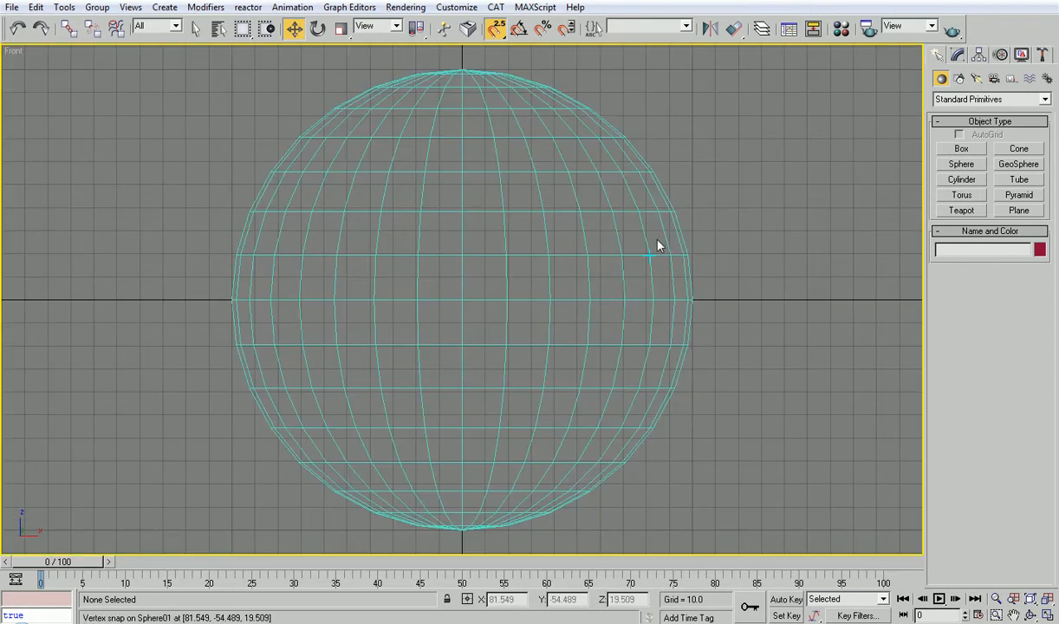
click(530, 233)
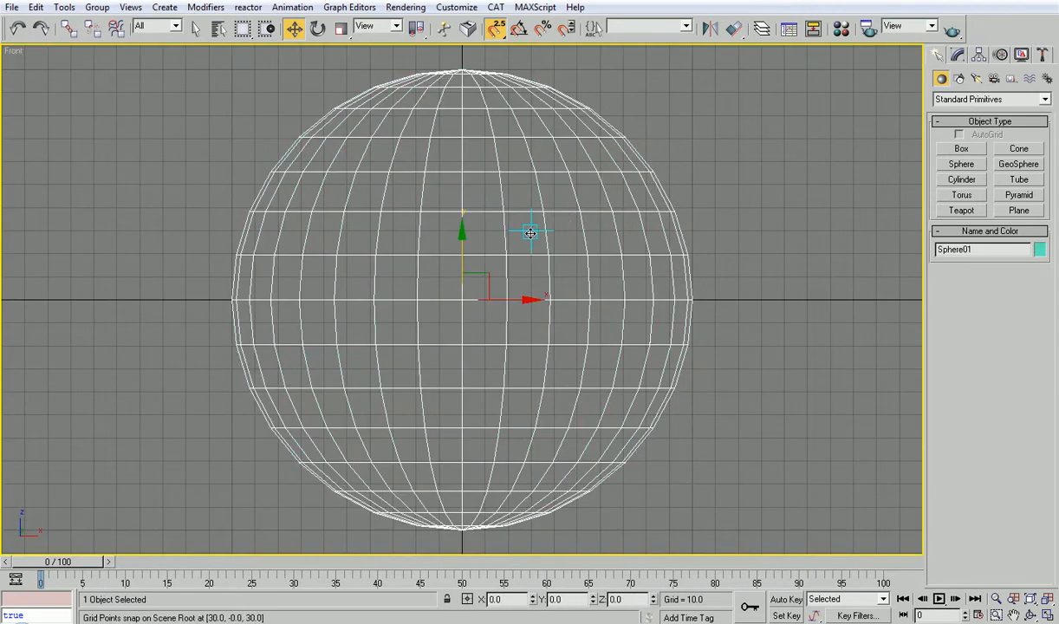
right_click(530, 234)
click(521, 268)
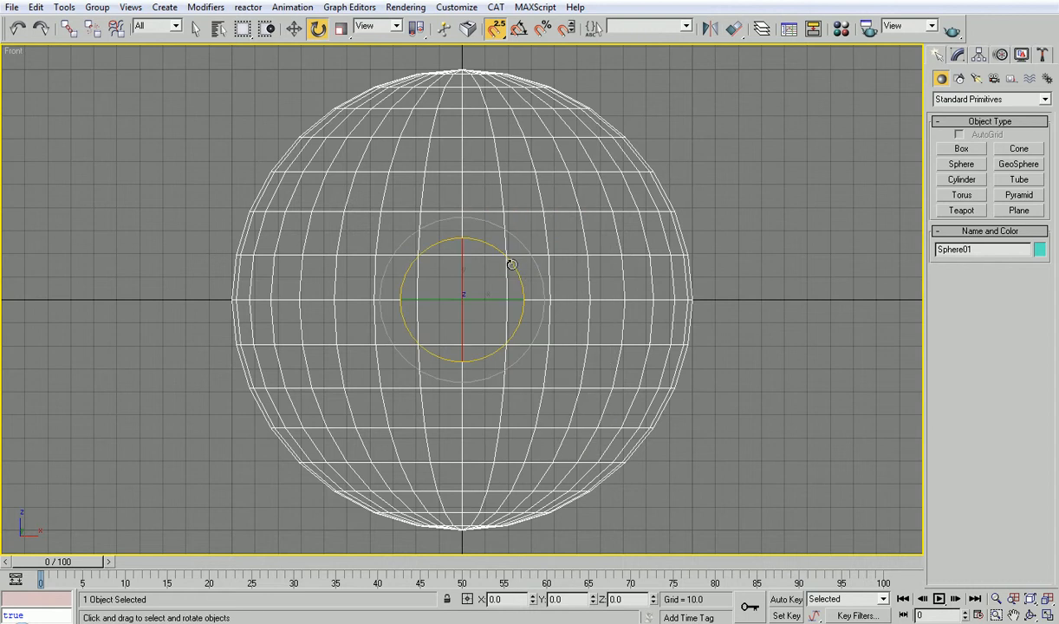
key(s)
drag(508, 258, 530, 328)
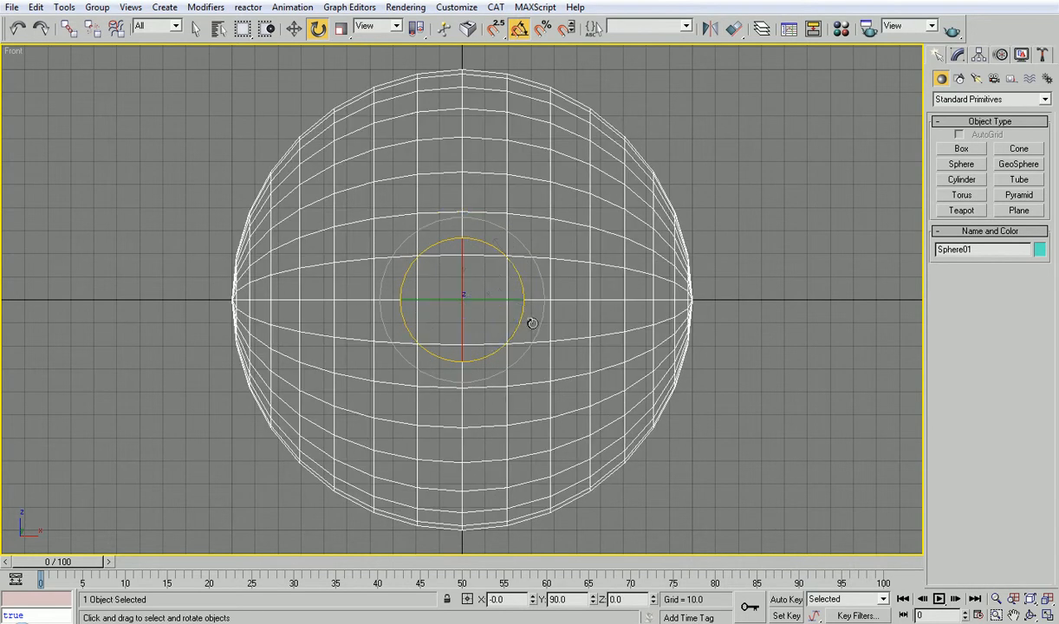
- Rotate the large sphere back to 0 degrees in the Front view and undo a further trial rotation
scroll(558, 305, down, 5)
key(alt+w)
click(649, 398)
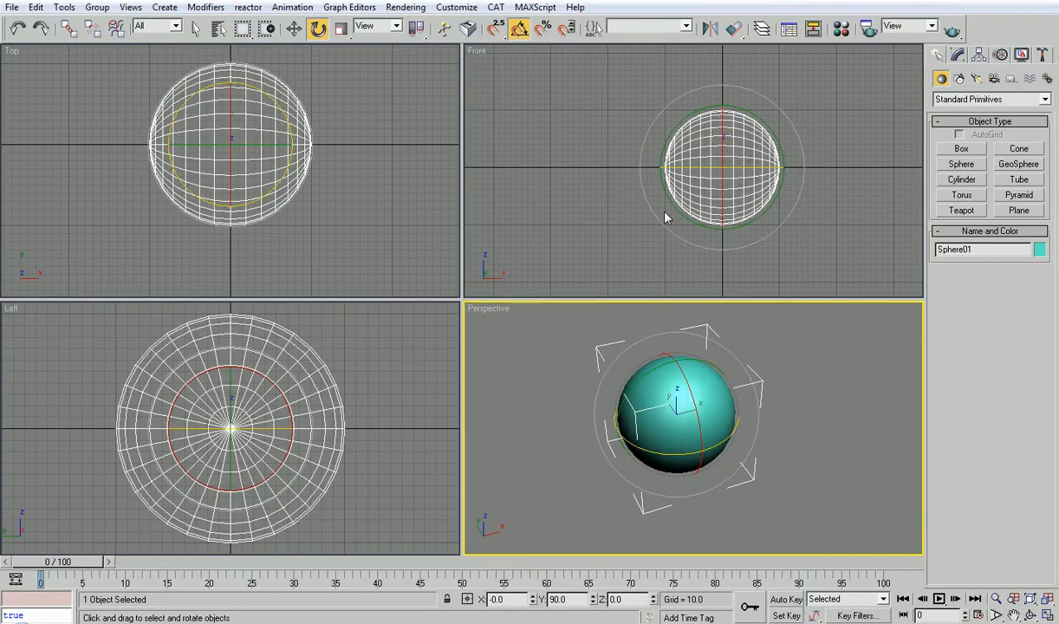
click(665, 172)
key(alt+w)
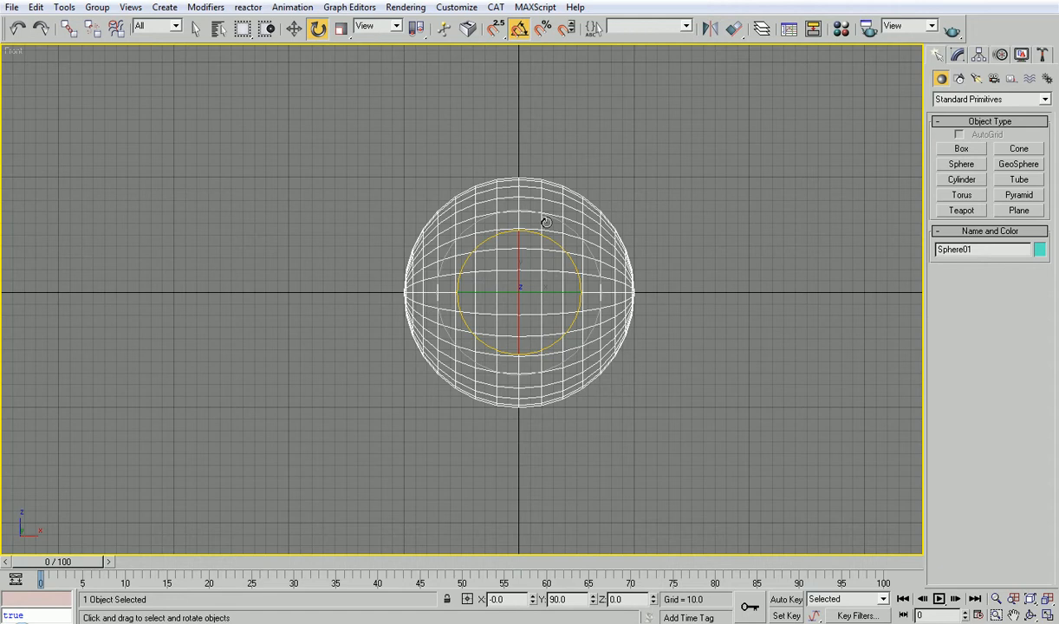
middle_drag(546, 223, 653, 334)
scroll(554, 264, up, 5)
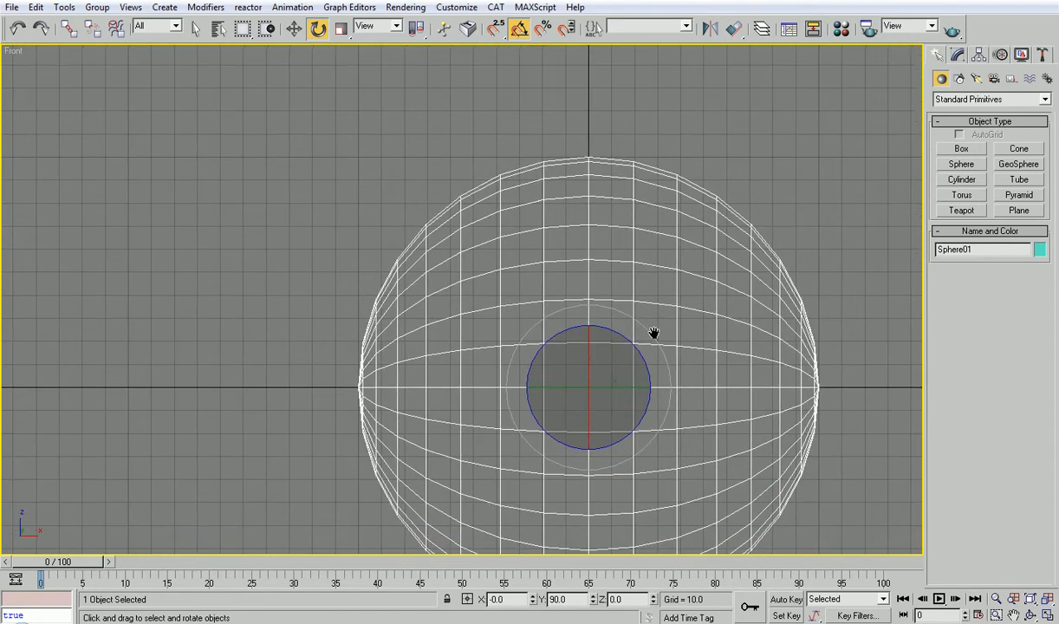
drag(639, 350, 625, 277)
drag(589, 341, 588, 408)
key(ctrl+z)
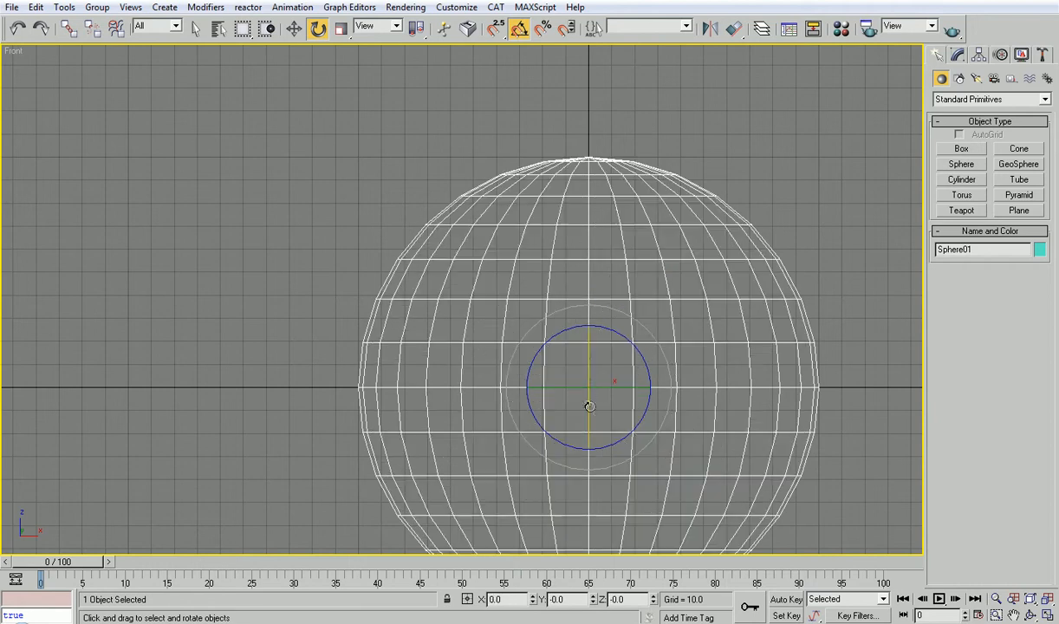
- Create a small sphere in the Front view and move it in the Left view to the large sphere's surface, about X -34, Y -74, Z 36
click(947, 165)
drag(509, 305, 510, 267)
key(e)
scroll(508, 304, up, 4)
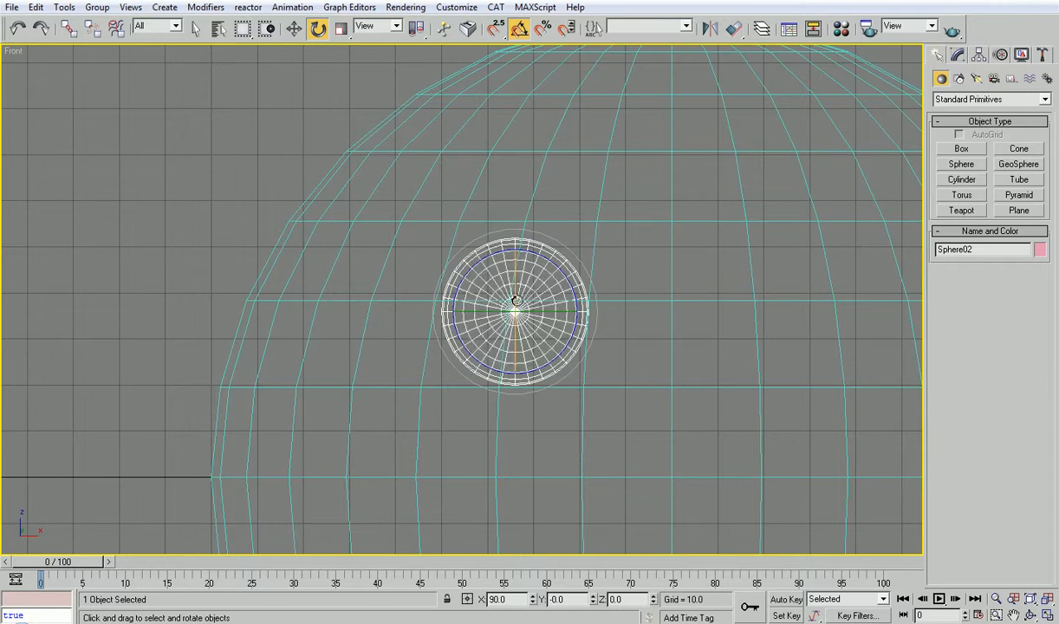
key(alt+w)
right_click(344, 390)
right_click(364, 406)
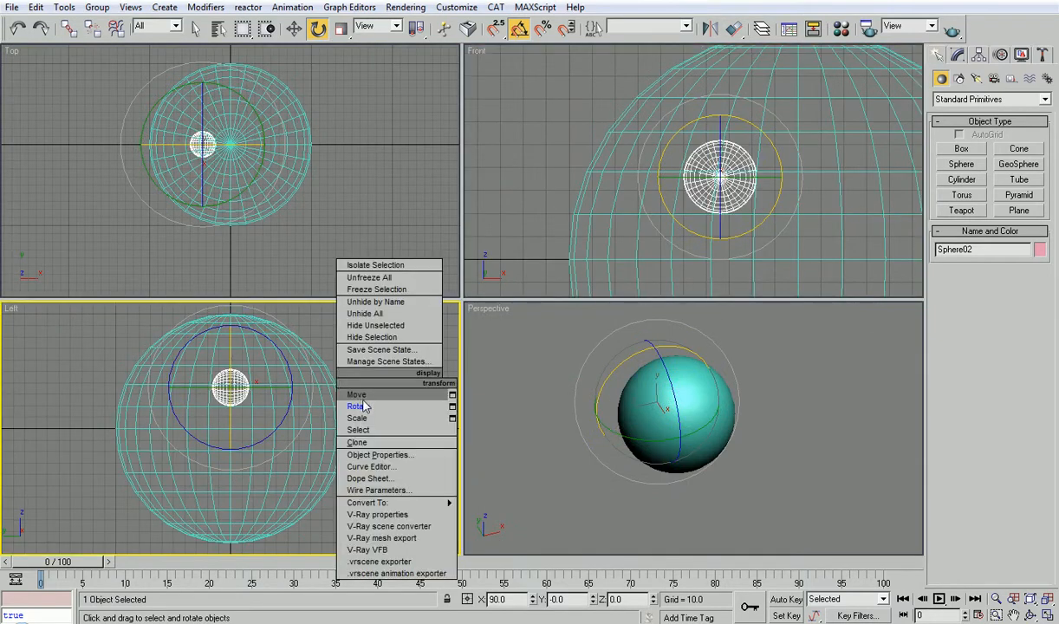
click(362, 396)
drag(300, 396, 387, 396)
- Maximize the Perspective view around the two spheres and display their edges over the shading
right_click(512, 407)
key(alt+w)
key(ctrl+r)
drag(445, 331, 448, 296)
scroll(448, 296, up, 5)
middle_drag(445, 293, 435, 318)
key(F4)
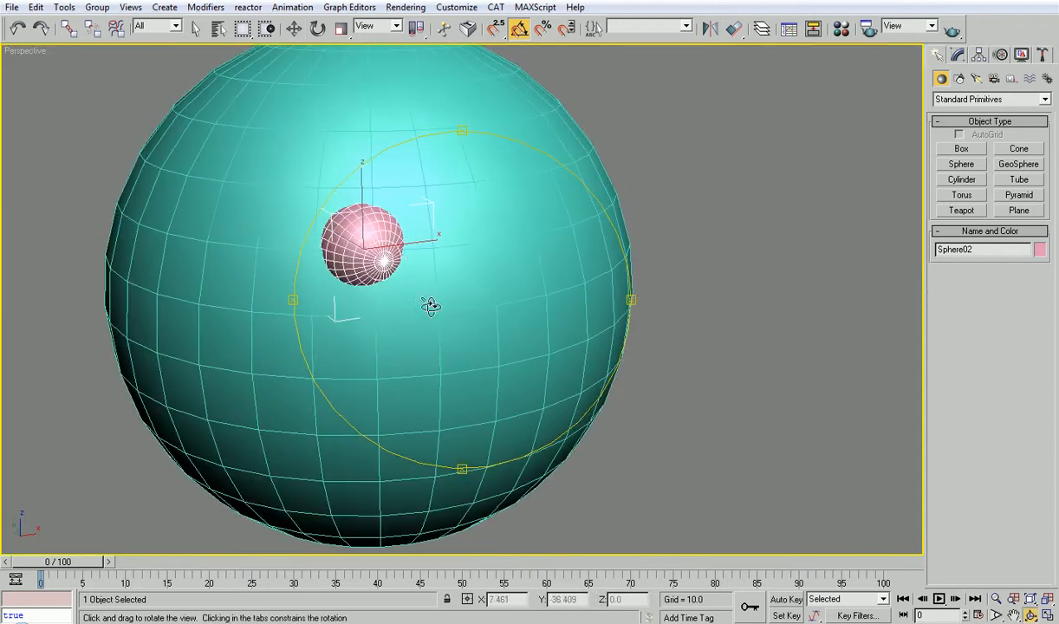
drag(386, 261, 383, 256)
right_click(383, 256)
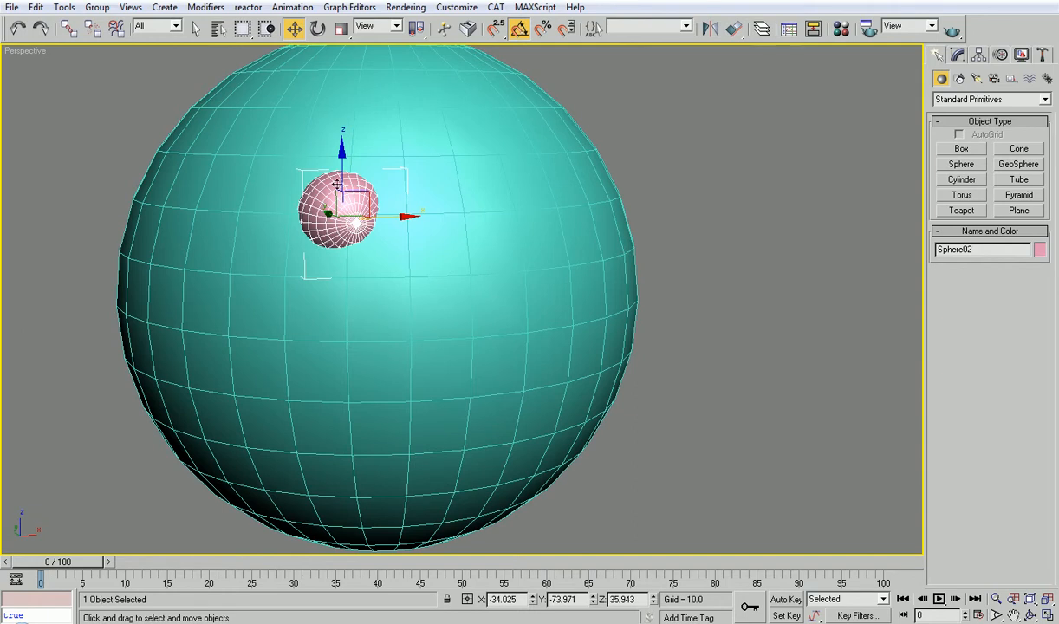
- Try to rotate the small sphere, then try to rotate the large sphere about its Y axis and cancel
right_click(354, 199)
click(374, 224)
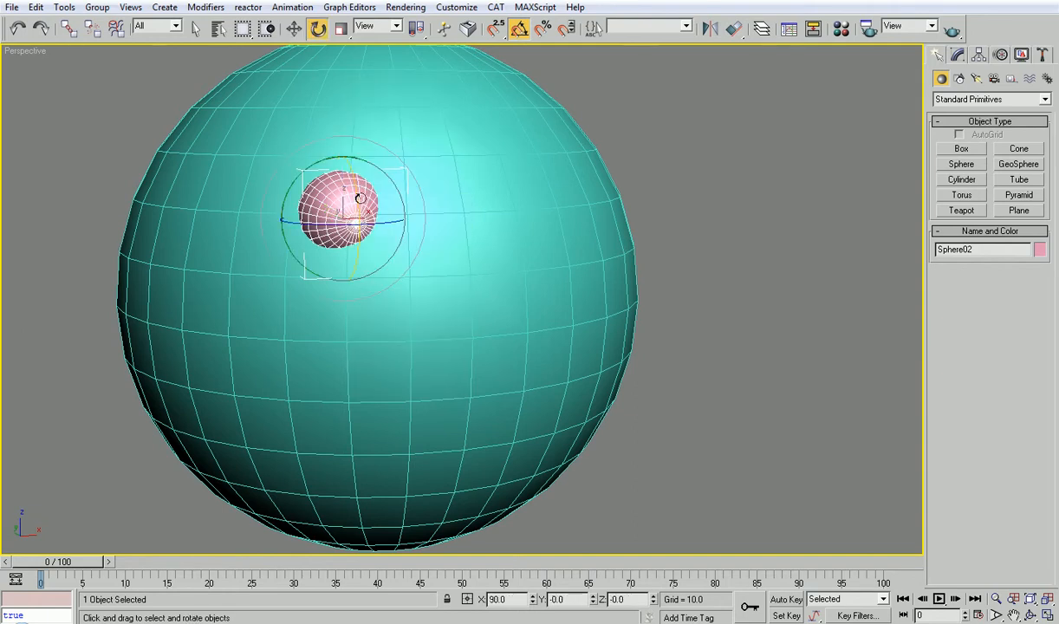
drag(354, 192, 542, 259)
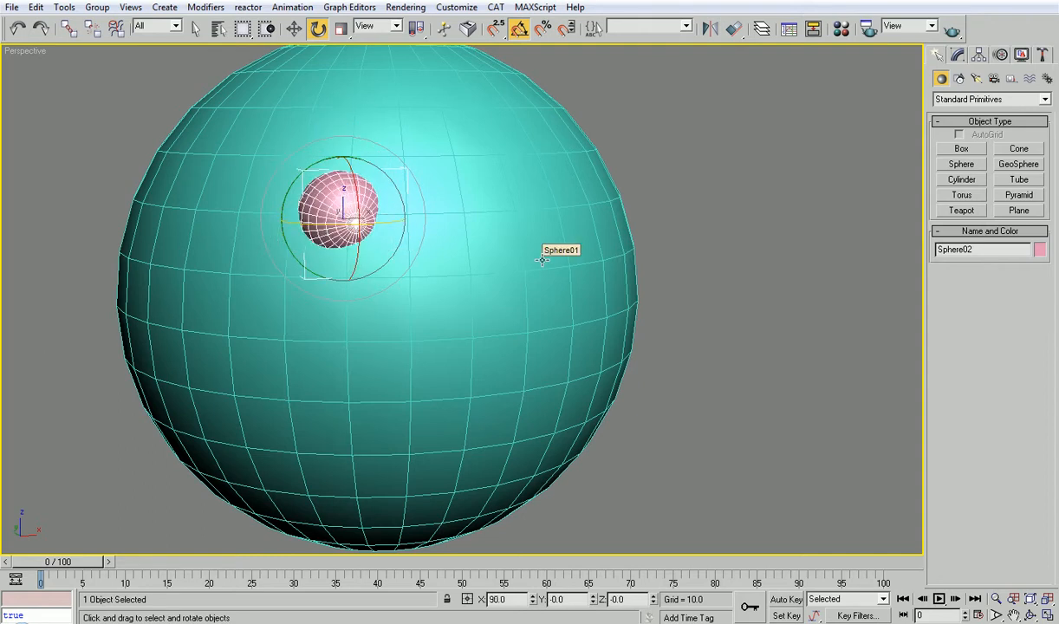
scroll(540, 261, down, 3)
click(468, 168)
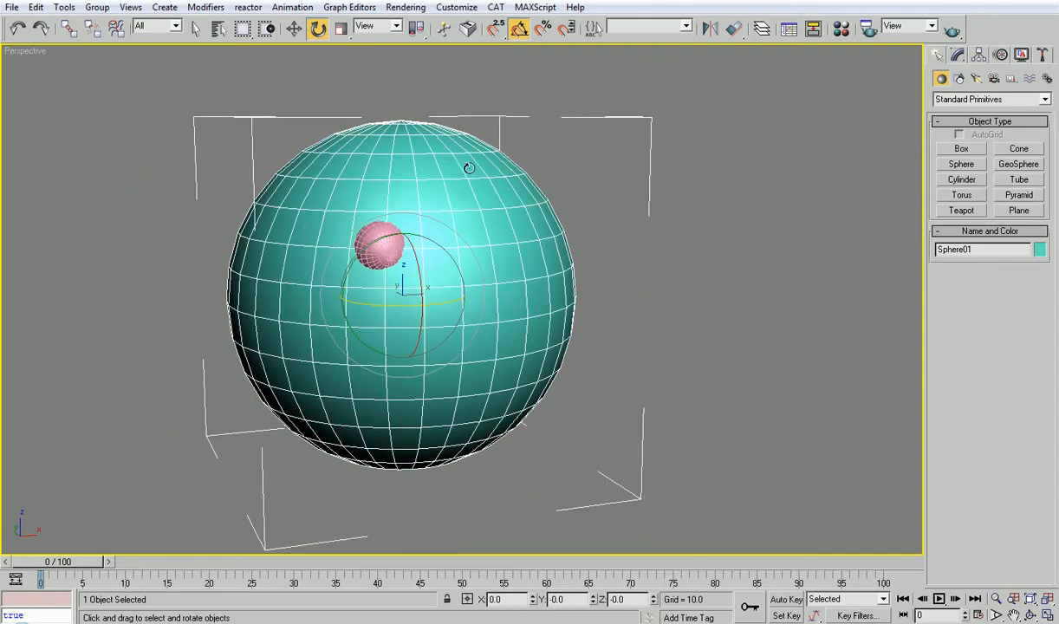
drag(351, 269, 344, 343)
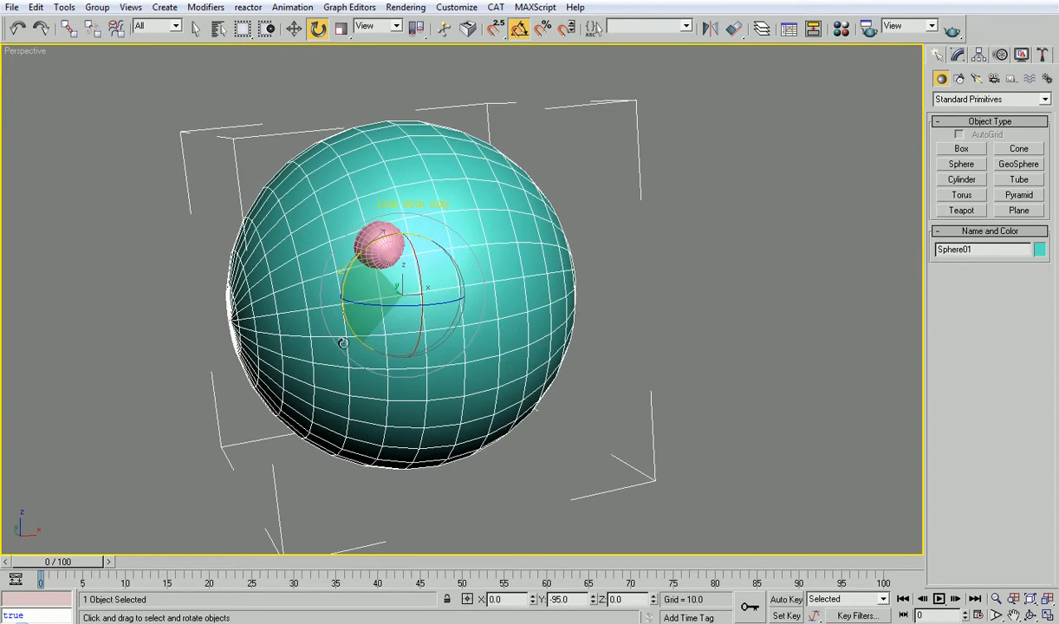
right_click(341, 335)
click(639, 249)
- Delete the small sphere from the scene
alt+middle_drag(613, 288, 598, 310)
click(373, 275)
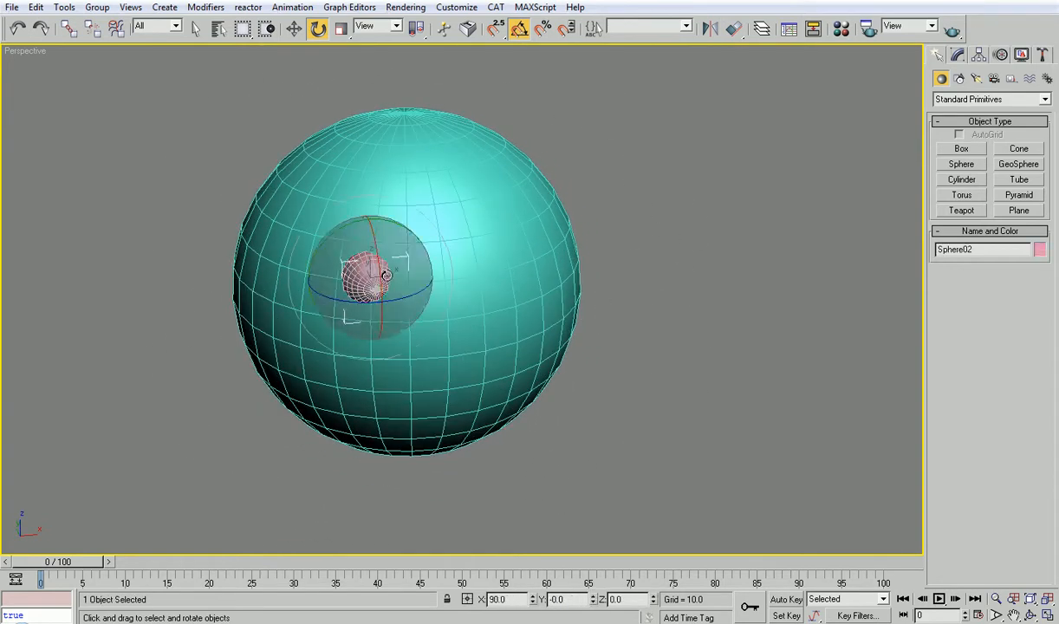
key(Delete)
- Draw a closed three-point line in the Left view, forming a triangle that overlaps the sphere's lower edge
key(alt+w)
click(395, 437)
key(alt+w)
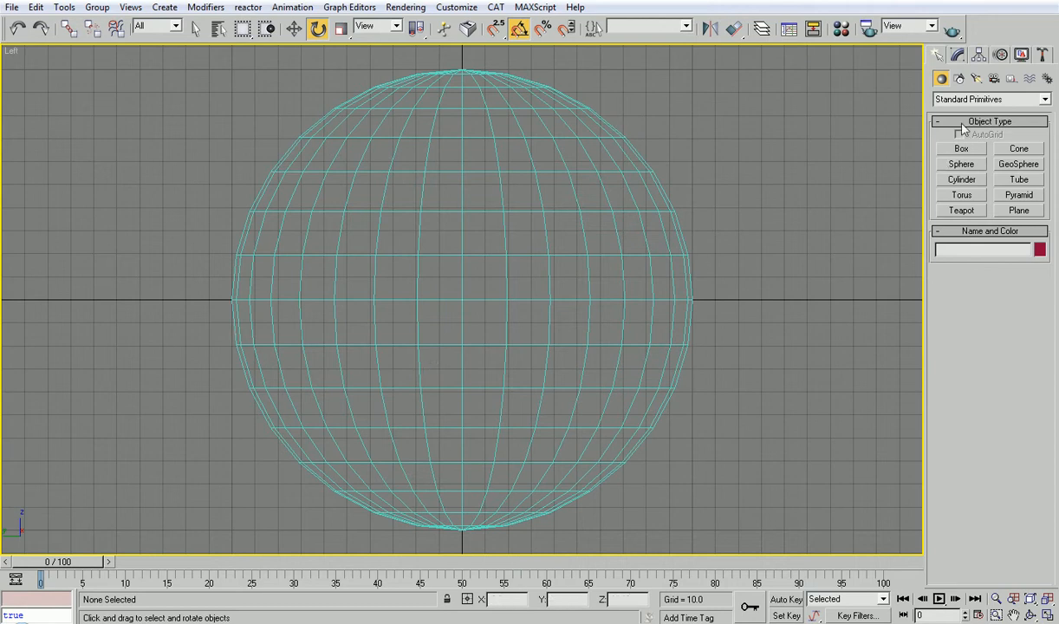
click(960, 79)
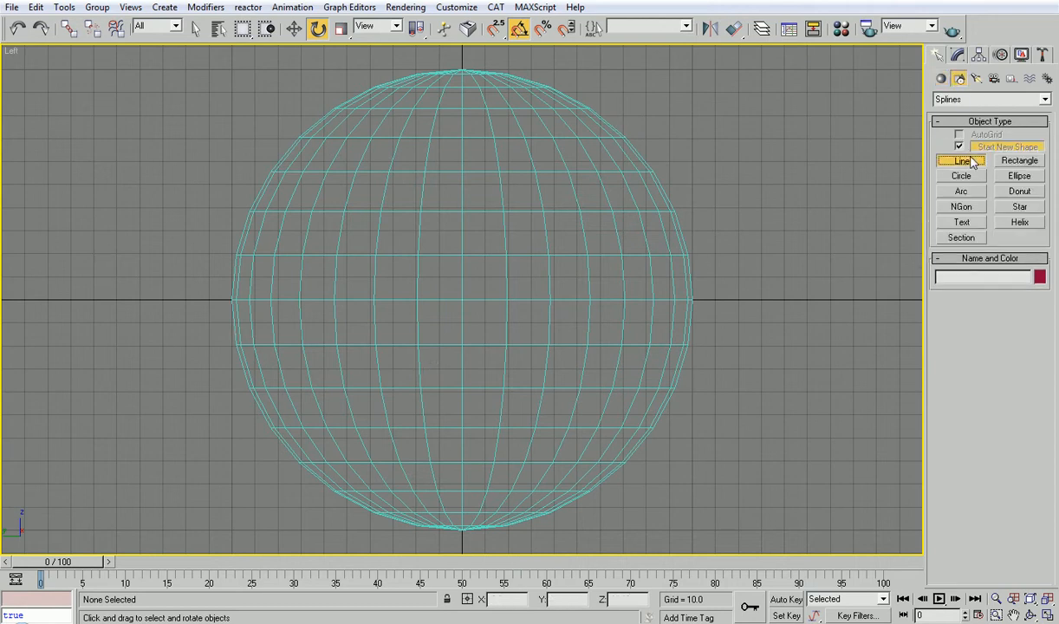
click(964, 161)
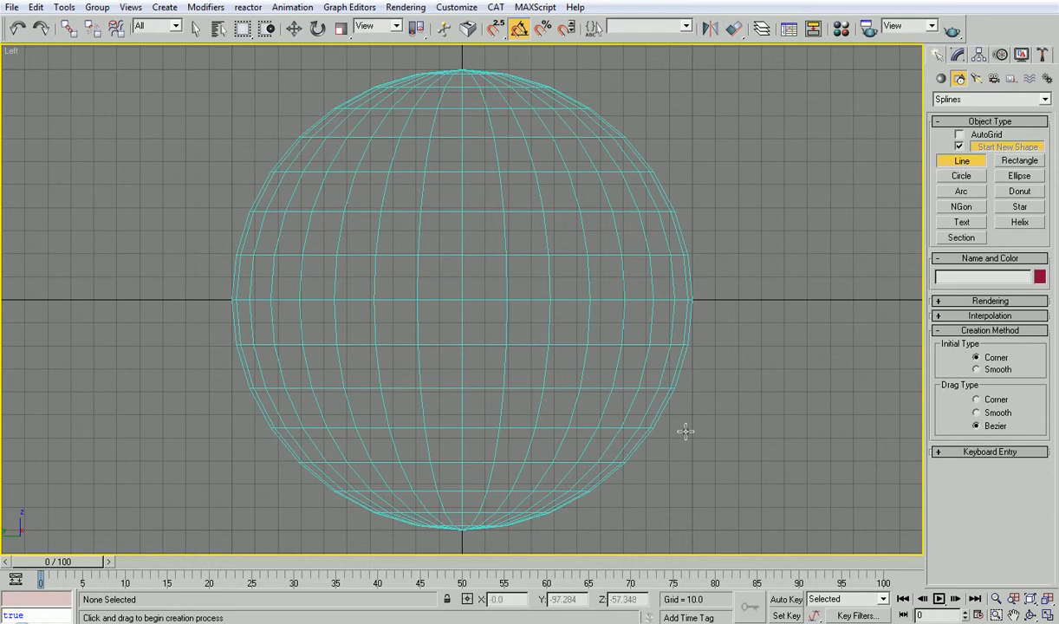
middle_drag(628, 386, 598, 355)
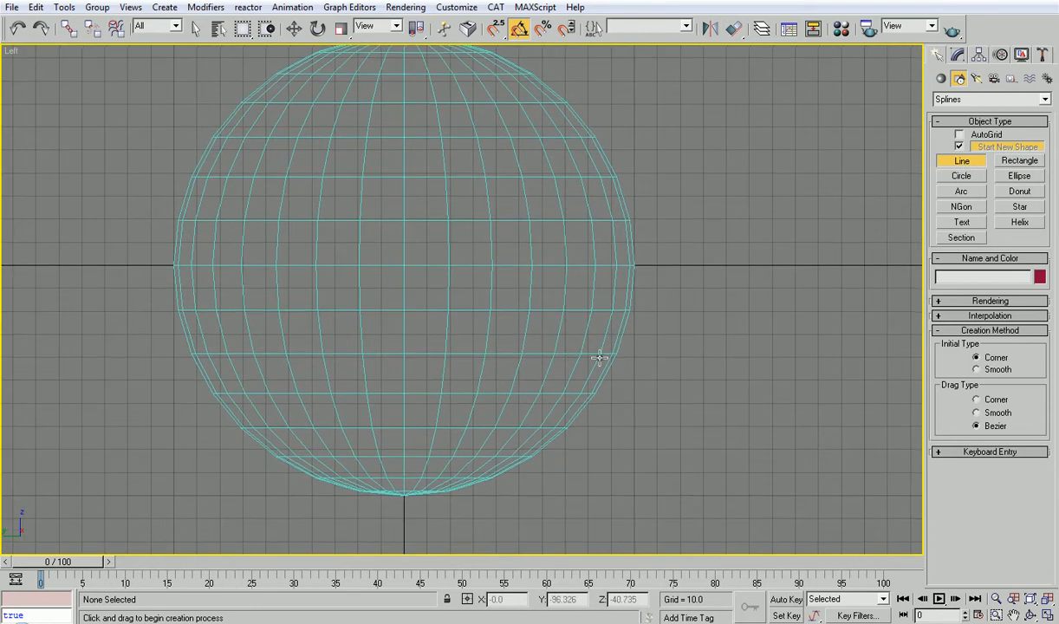
click(647, 362)
click(526, 342)
click(610, 453)
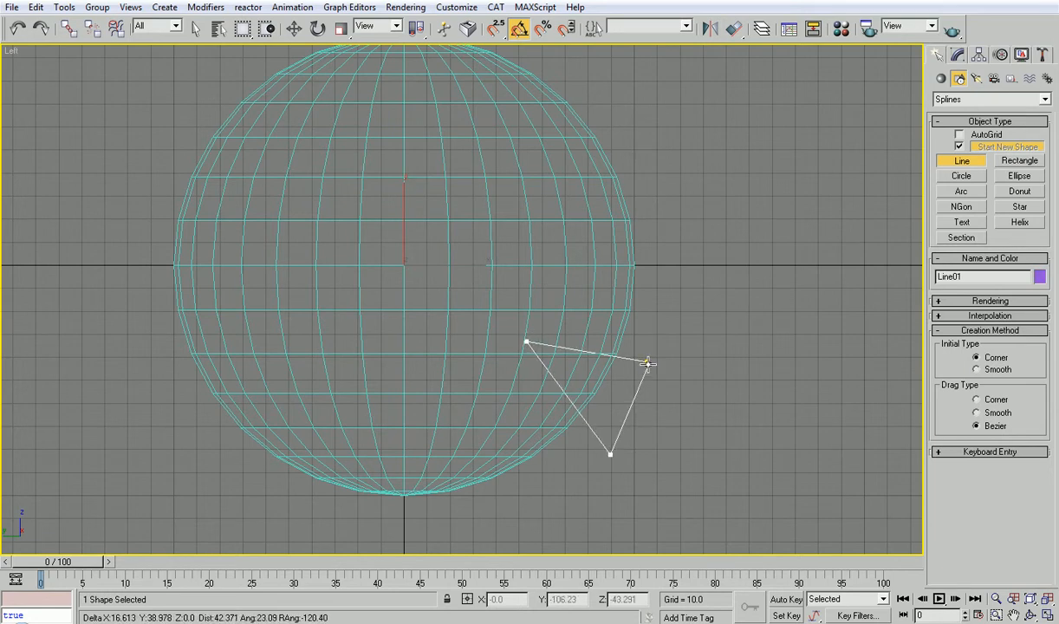
click(648, 362)
click(527, 357)
- Move the triangle along the X axis in the Perspective view to about X -81, beside the sphere
key(e)
key(alt+w)
right_click(699, 423)
key(alt+w)
alt+middle_drag(719, 429, 482, 452)
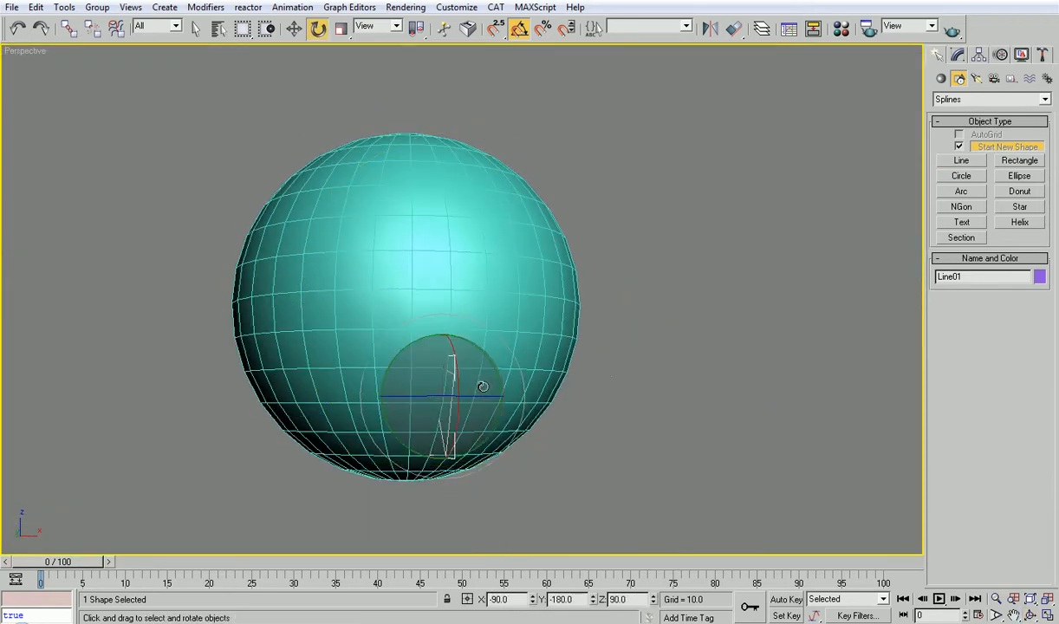
key(w)
drag(484, 395, 321, 395)
- Apply an Extrude modifier to the triangle with an amount of -181
alt+middle_drag(402, 380, 443, 333)
click(959, 55)
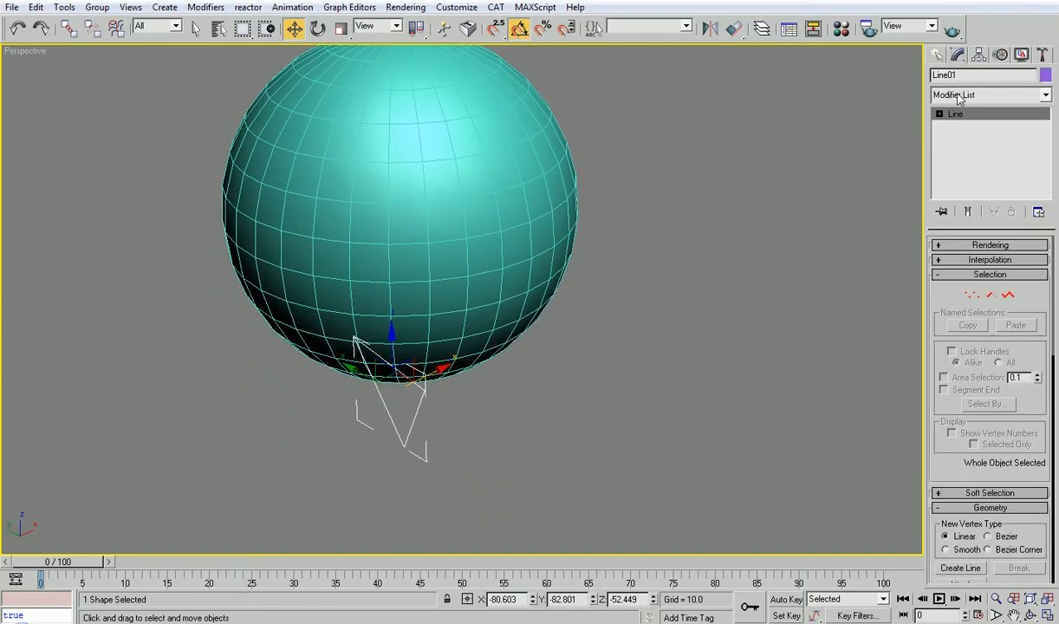
click(988, 95)
click(974, 497)
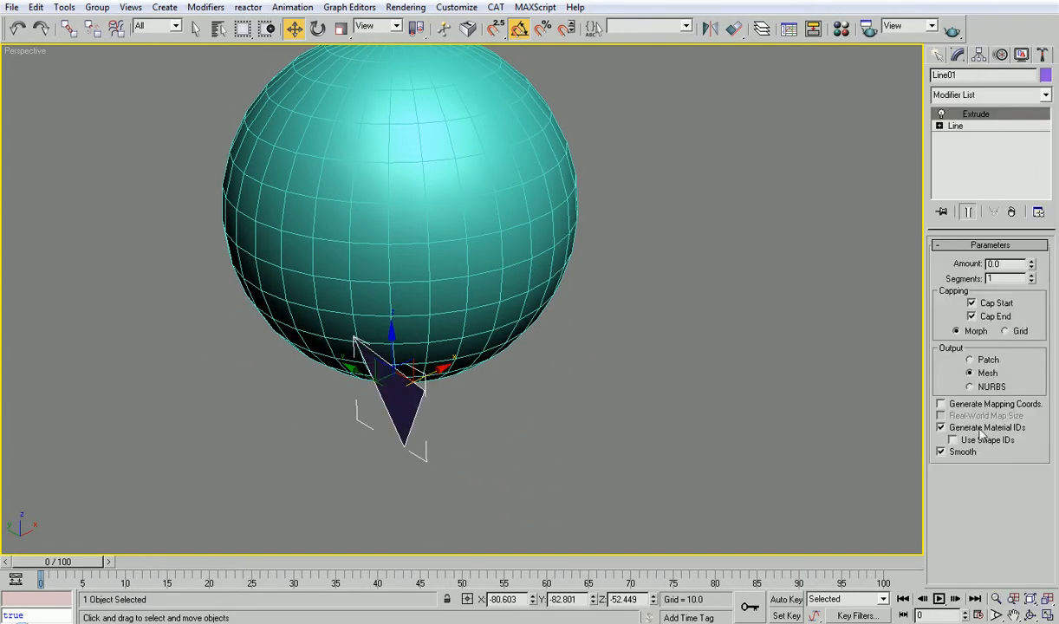
drag(1032, 271, 963, 531)
- Clone the extruded triangle as an instance at about X -386, Y -28, well away from the sphere
alt+middle_drag(435, 272, 516, 247)
alt+middle_drag(513, 171, 457, 143)
scroll(538, 261, down, 3)
middle_drag(537, 260, 625, 263)
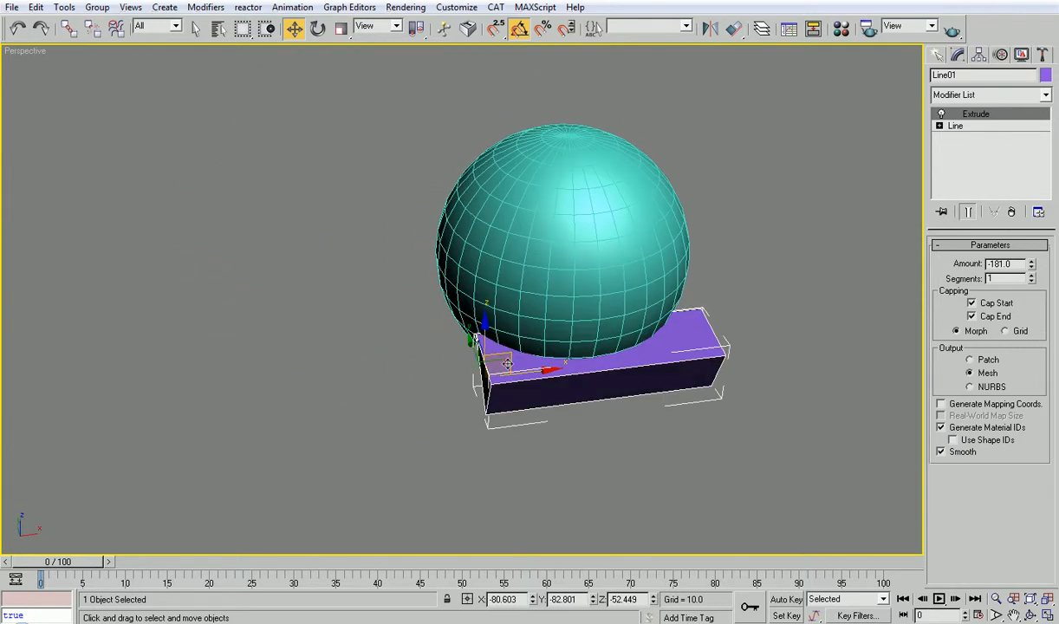
shift+drag(500, 364, 86, 368)
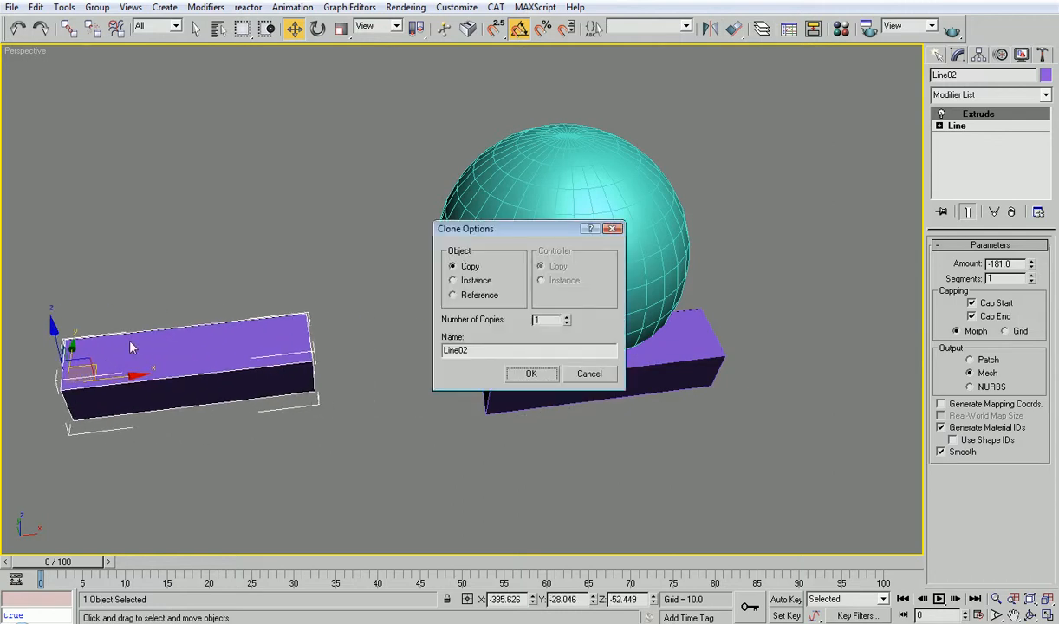
click(528, 375)
- Raise a vertex of the cloned triangle's line to about Y -51, Z -7 and undo a further vertex move
mouse_move(350, 378)
alt+middle_down()
mouse_move(422, 350)
mouse_move(443, 358)
alt+middle_up()
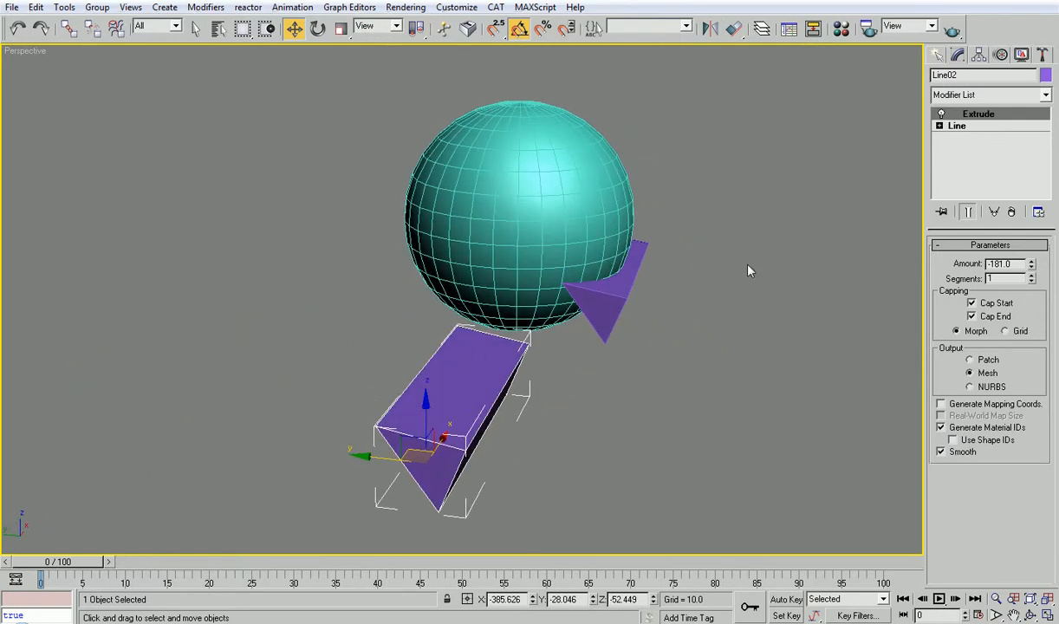
click(939, 126)
click(966, 138)
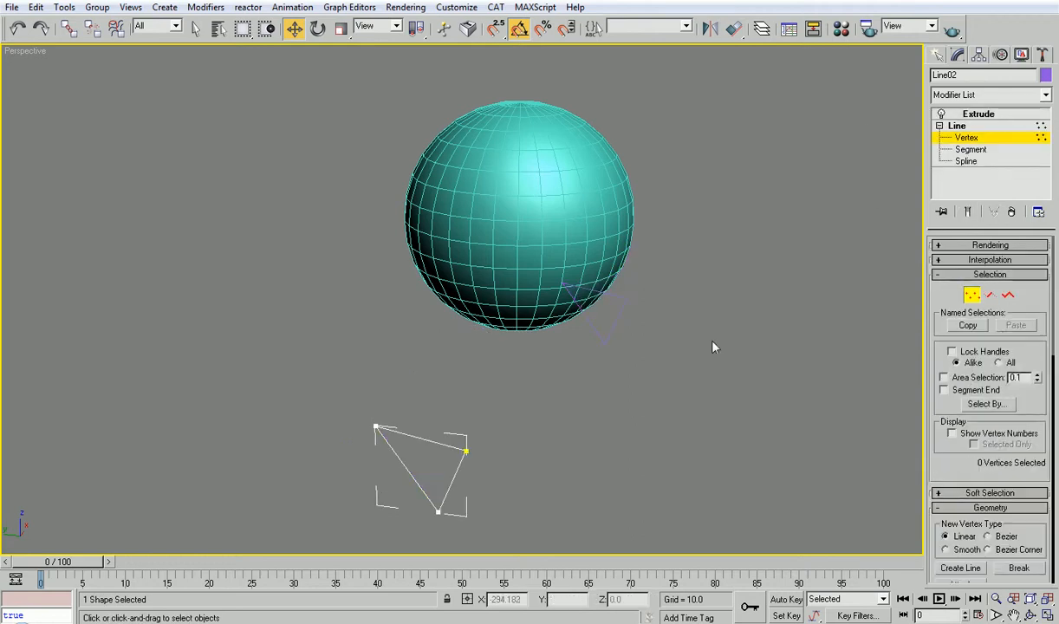
drag(489, 431, 457, 470)
drag(464, 403, 498, 326)
alt+middle_drag(589, 265, 560, 288)
drag(562, 183, 517, 221)
key(ctrl+z)
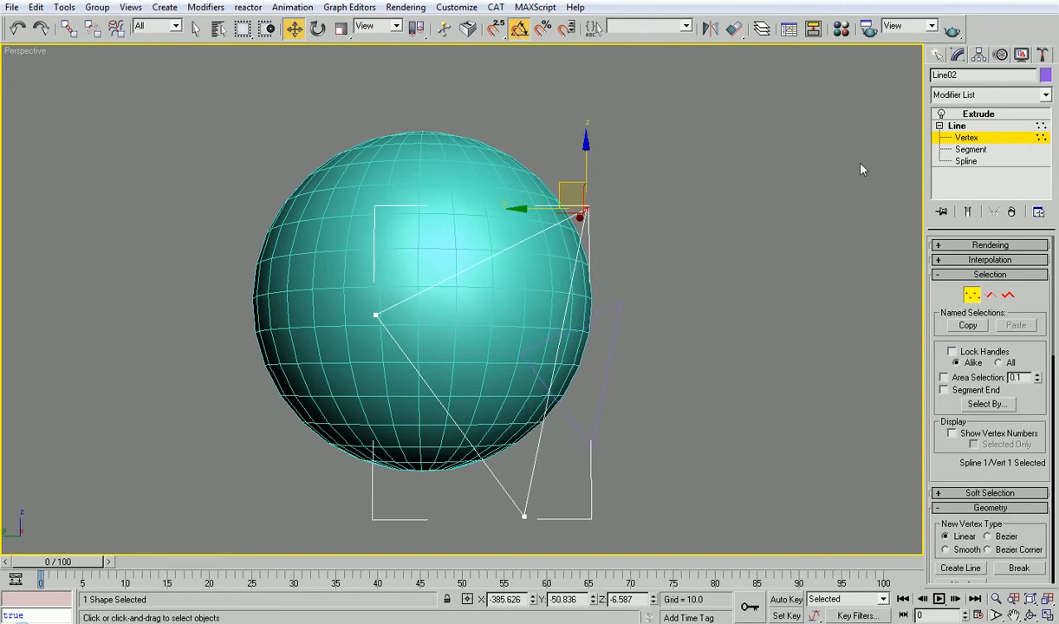
- Change the object color of the original extruded triangle to blue
click(953, 144)
drag(618, 350, 615, 351)
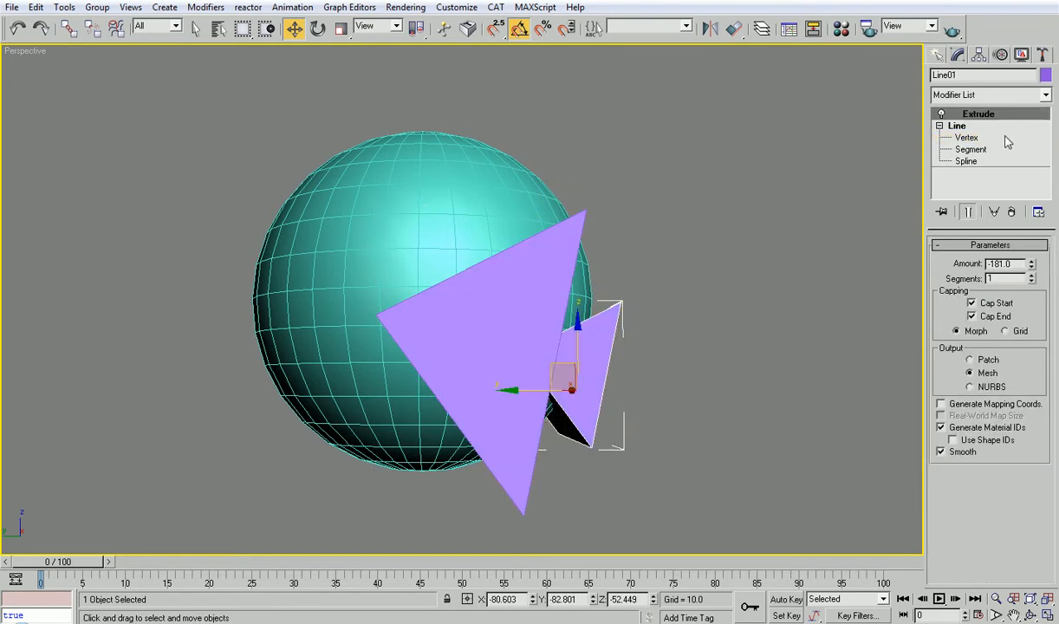
click(1046, 77)
click(588, 305)
click(608, 393)
click(577, 459)
- Move the clone's raised vertex back down at vertex level and return to the whole line
click(493, 448)
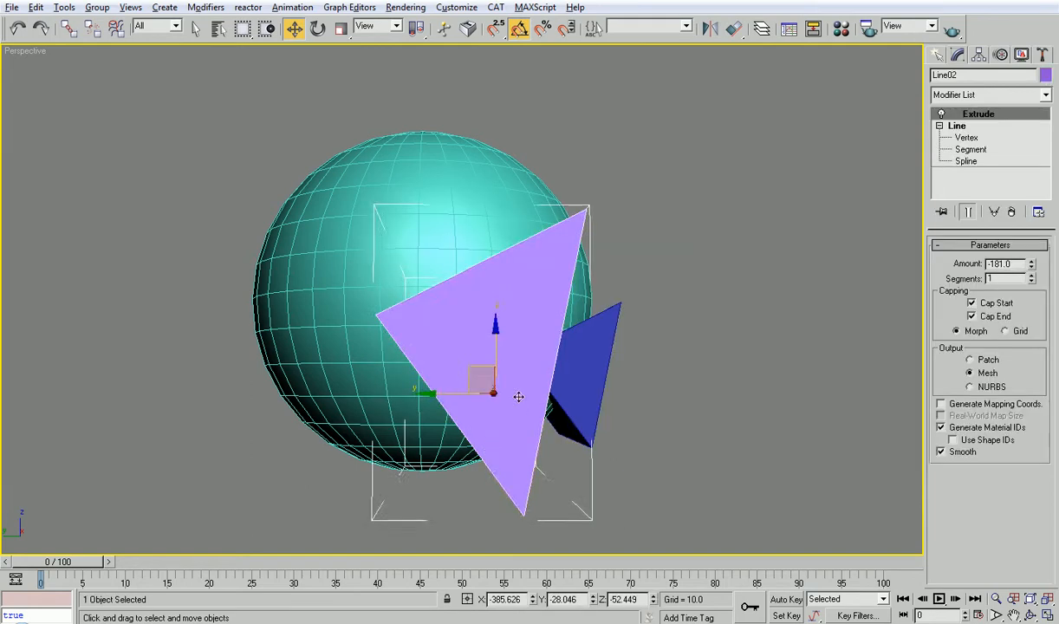
alt+middle_drag(519, 398, 508, 415)
click(973, 136)
middle_drag(592, 283, 651, 177)
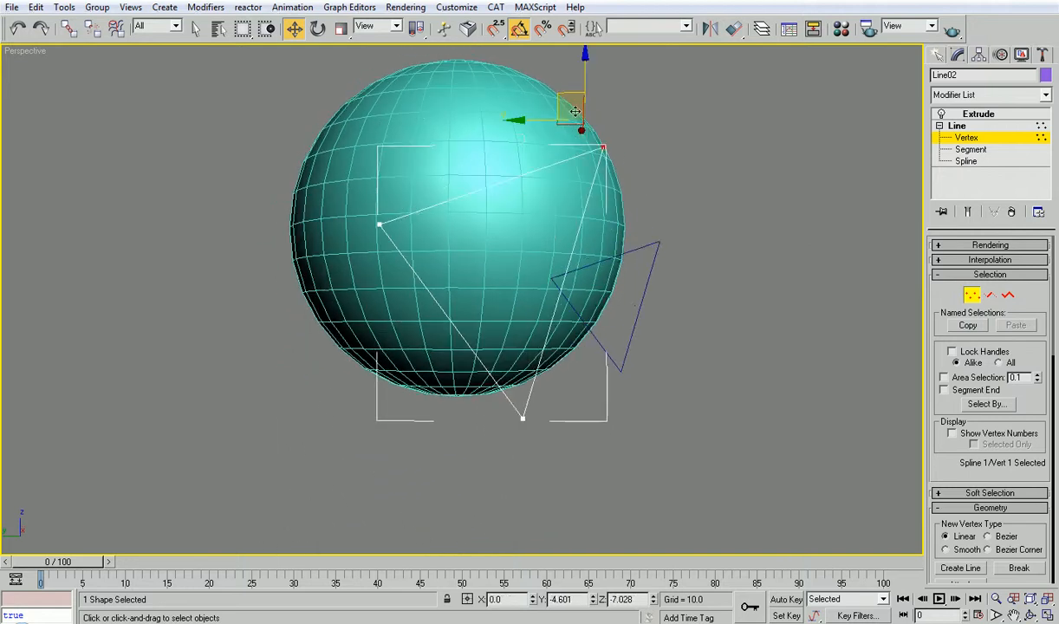
alt+middle_drag(553, 159, 648, 228)
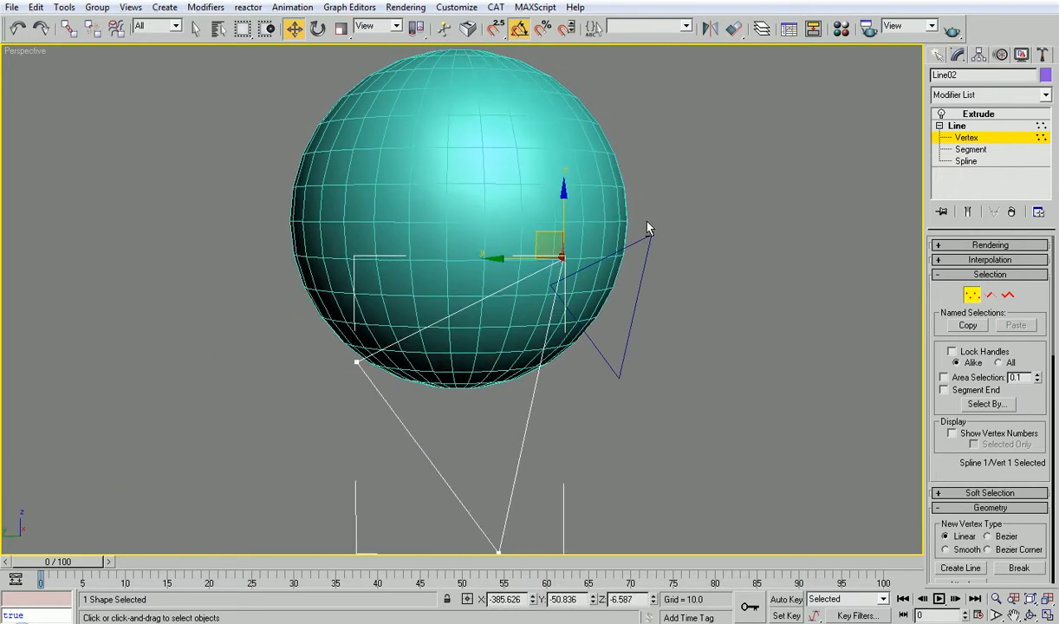
drag(562, 211, 586, 329)
click(969, 125)
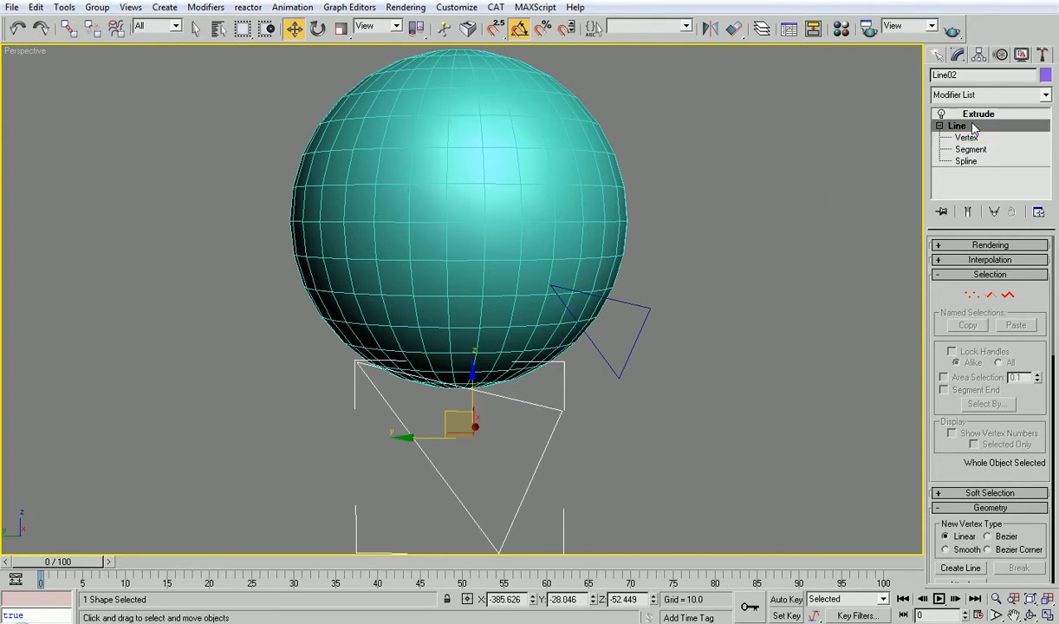
- Subtract the blue extruded triangle from the sphere with a Boolean compound object, using Subtraction (A-B)
click(978, 113)
click(694, 217)
alt+middle_drag(693, 217, 645, 234)
click(640, 173)
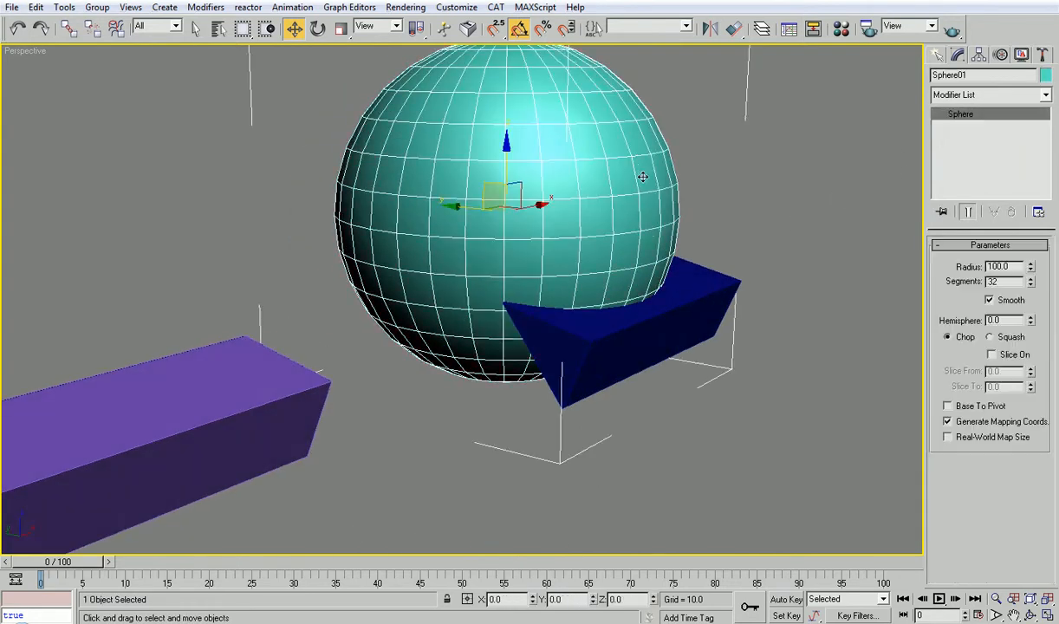
click(941, 55)
click(942, 78)
click(990, 99)
click(965, 123)
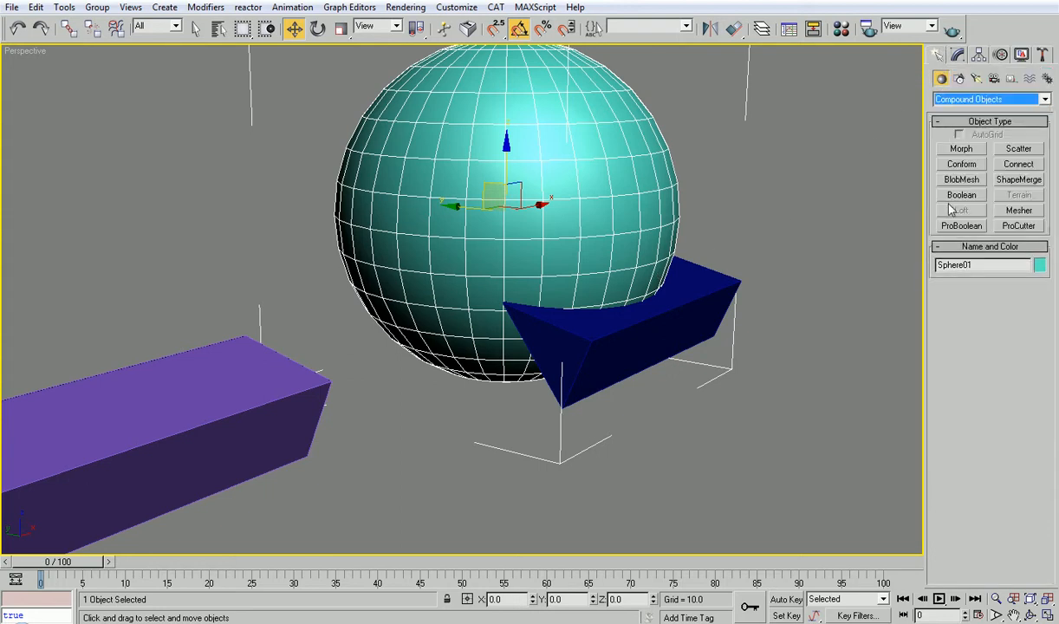
click(957, 196)
click(989, 308)
click(713, 285)
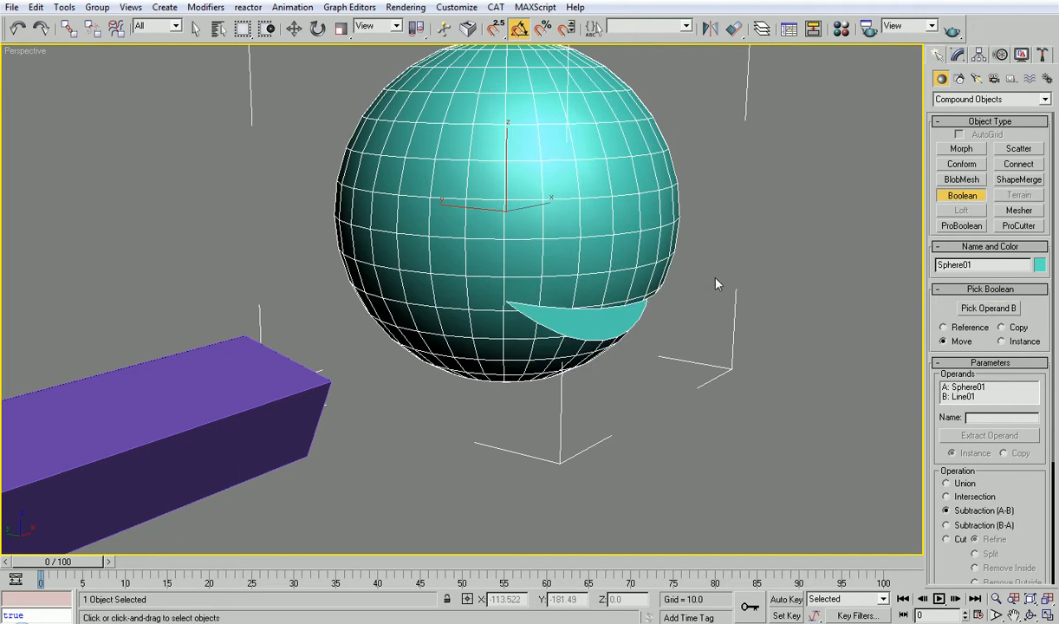
scroll(646, 324, down, 3)
alt+middle_drag(624, 292, 516, 293)
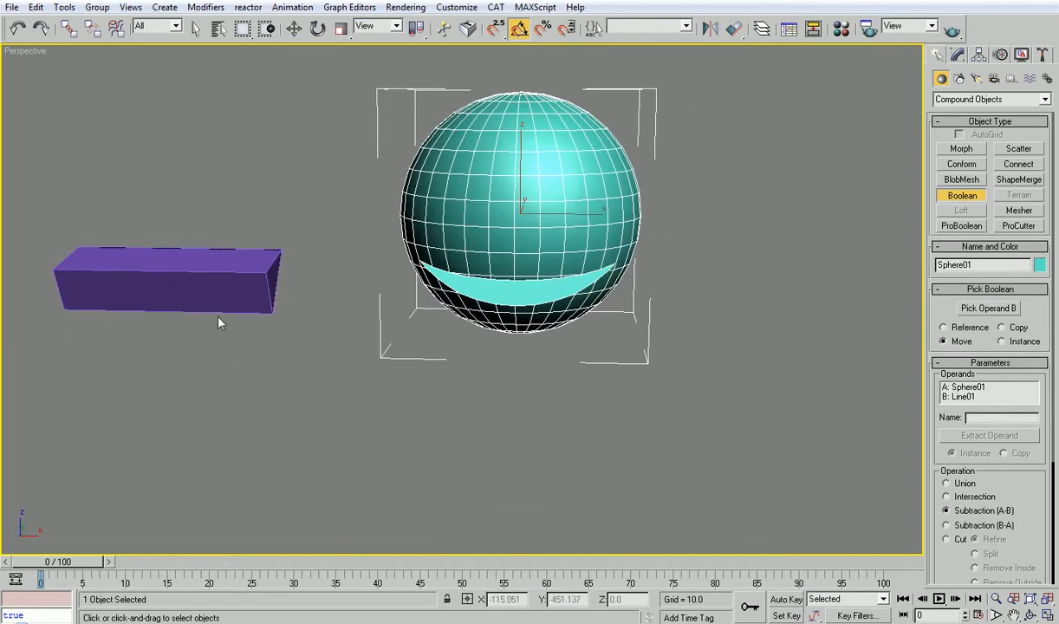
- Move the remaining purple extruded triangle in the Left view to about Y -84, Z -53, in line with the sphere's notch
key(w)
click(208, 282)
middle_drag(186, 260, 278, 265)
key(alt+w)
right_click(275, 409)
key(alt+w)
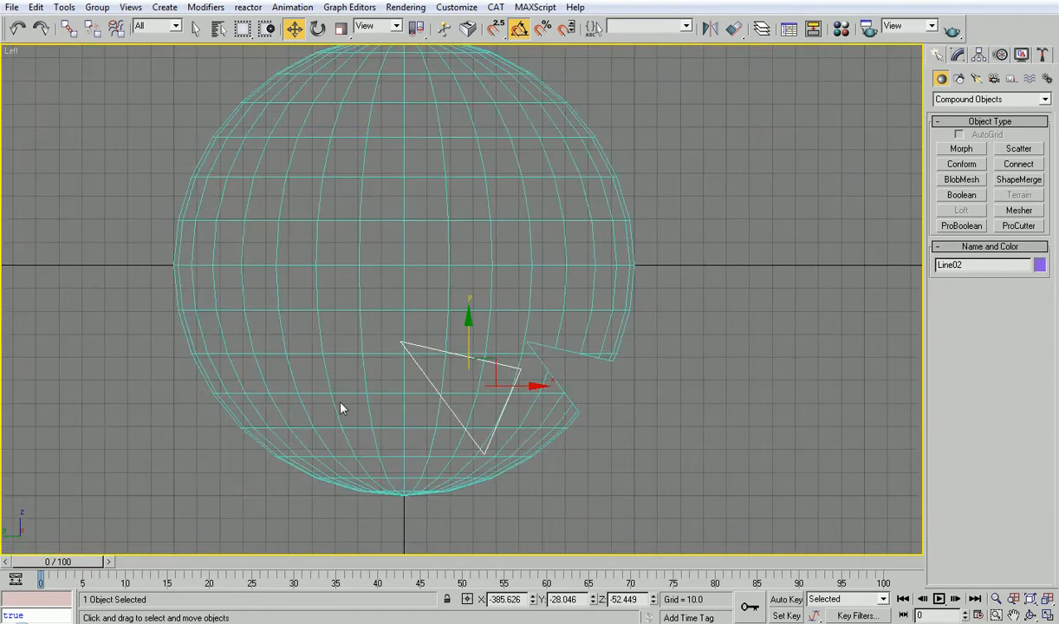
drag(499, 364, 624, 362)
- At vertex level, raise the outer upper vertex of the purple triangle to about Y -107, Z -28, then deselect it
key(alt+w)
right_click(683, 214)
key(alt+w)
scroll(514, 191, down, 5)
scroll(309, 320, down, 3)
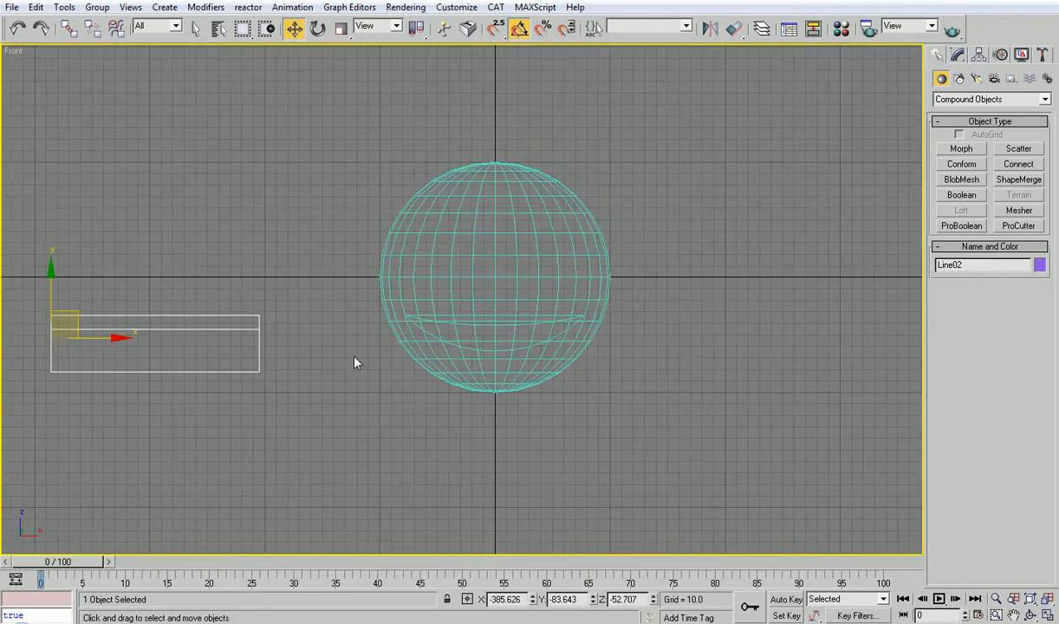
key(alt+w)
right_click(665, 447)
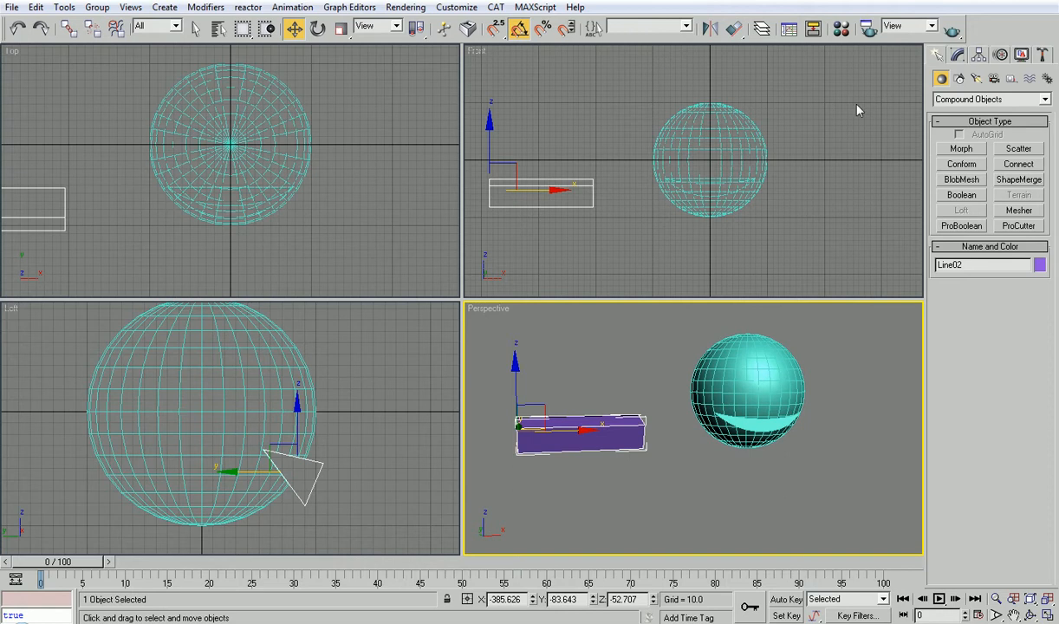
click(955, 58)
click(965, 138)
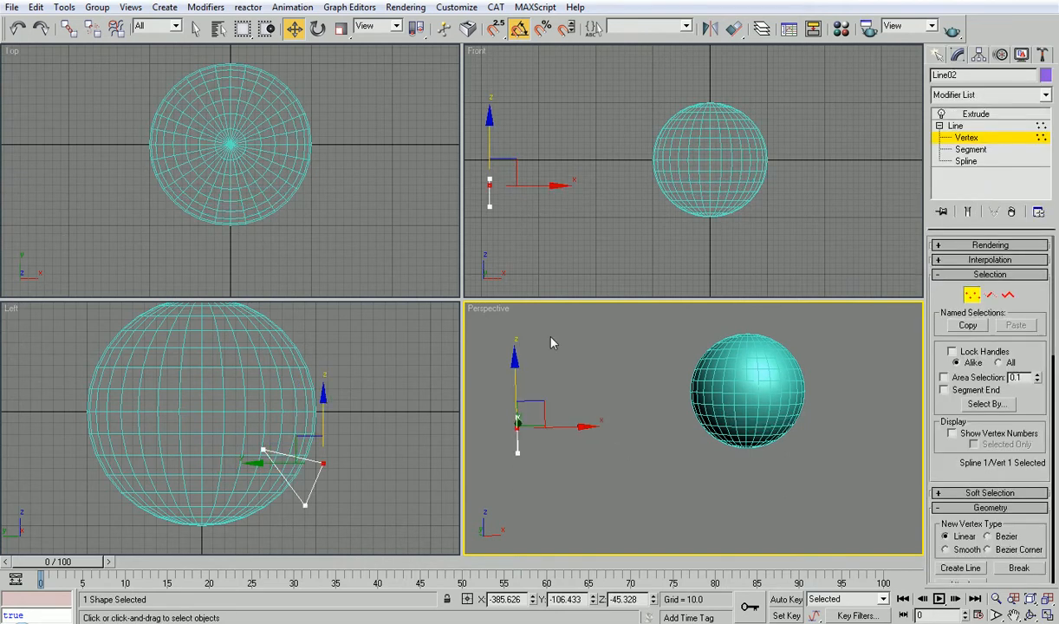
drag(353, 446, 347, 419)
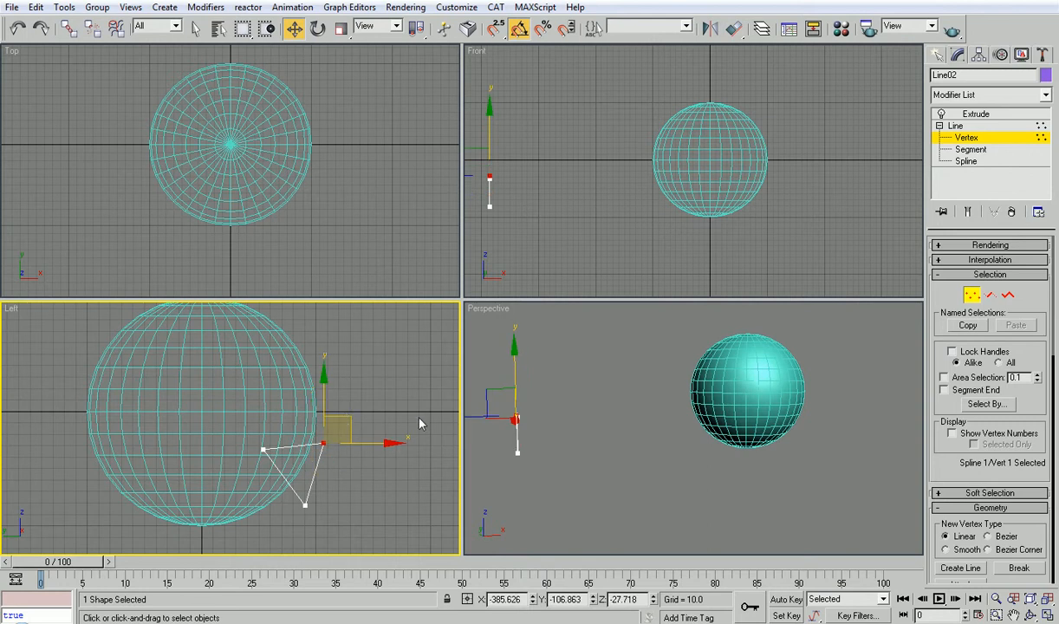
click(613, 372)
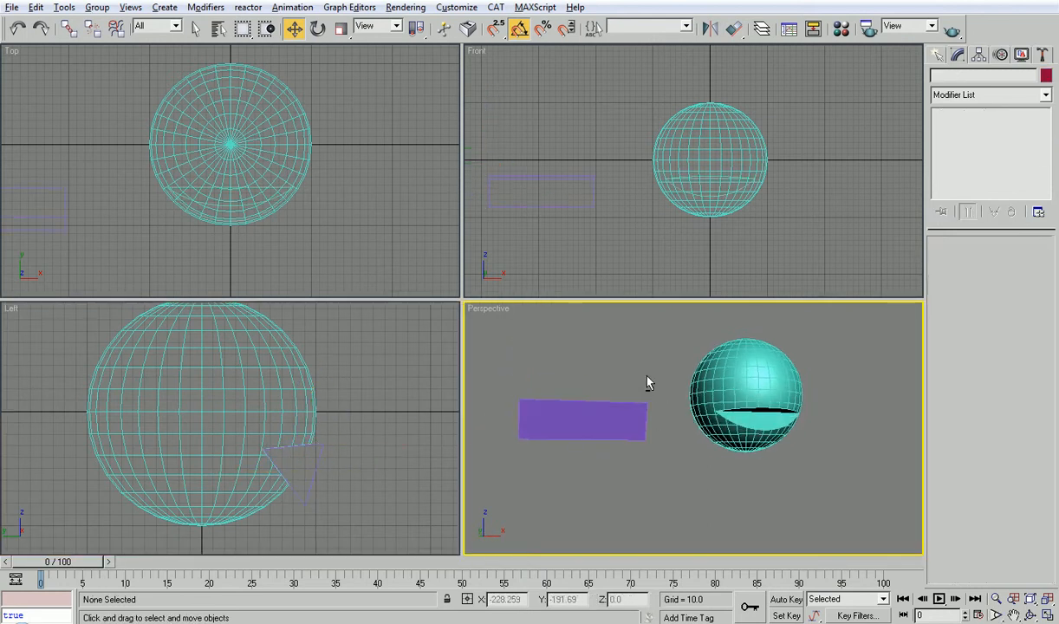
- Raise the purple triangle's outer upper vertex well above the sphere's center line to open the mouth wider, then deselect the shape
click(319, 447)
click(965, 138)
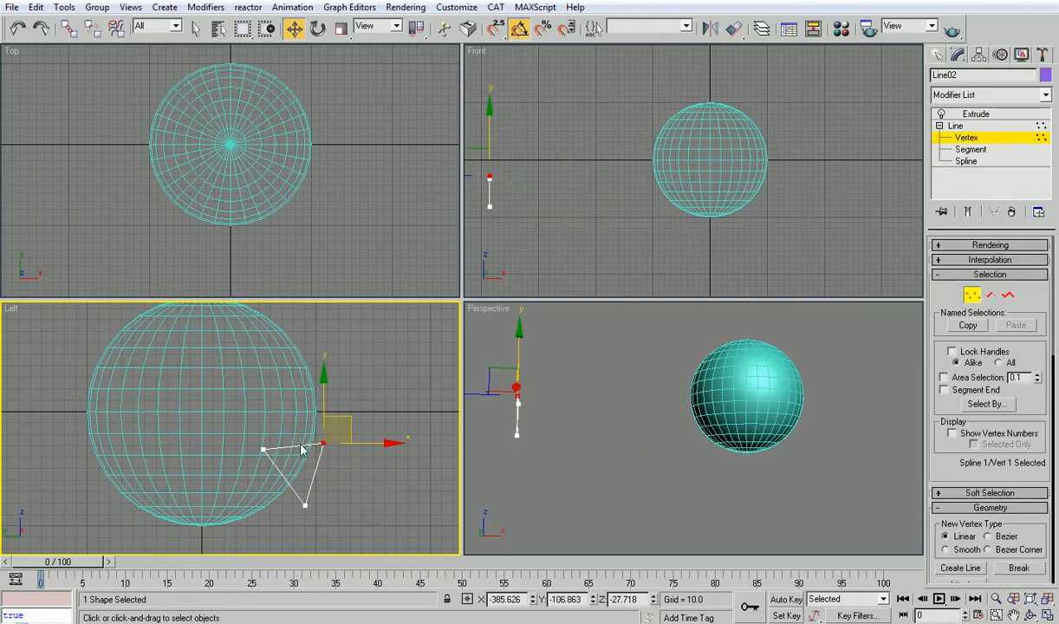
drag(347, 420, 360, 371)
key(ctrl+b)
click(618, 508)
alt+middle_drag(653, 457, 614, 487)
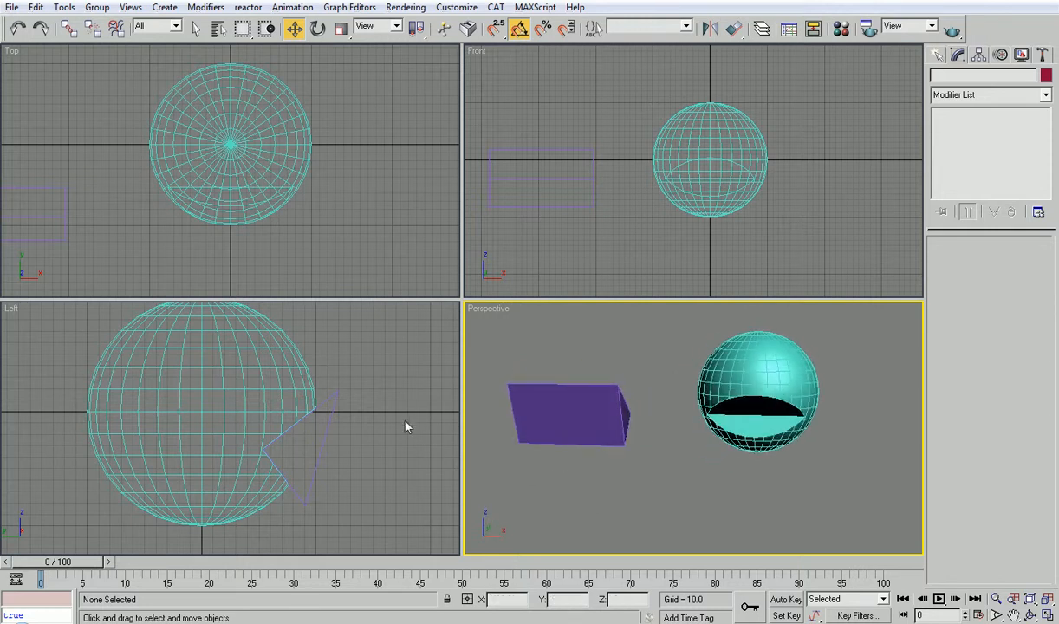
- Lower the purple triangle's outer upper vertex to about Y -106, Z -25 in the Left view
click(339, 404)
key(alt+w)
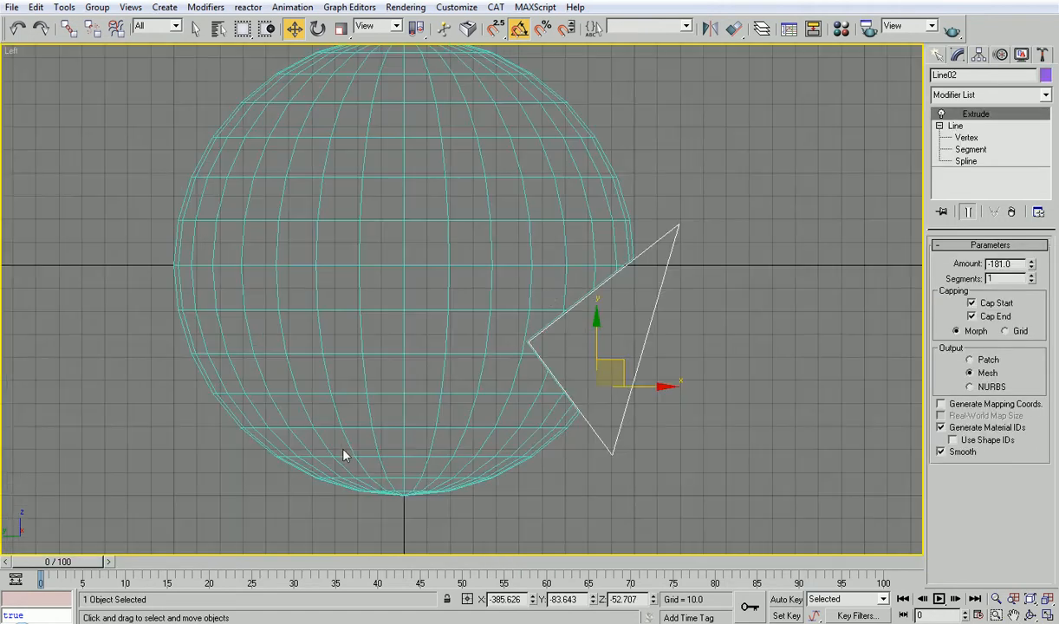
click(967, 138)
drag(691, 197, 661, 297)
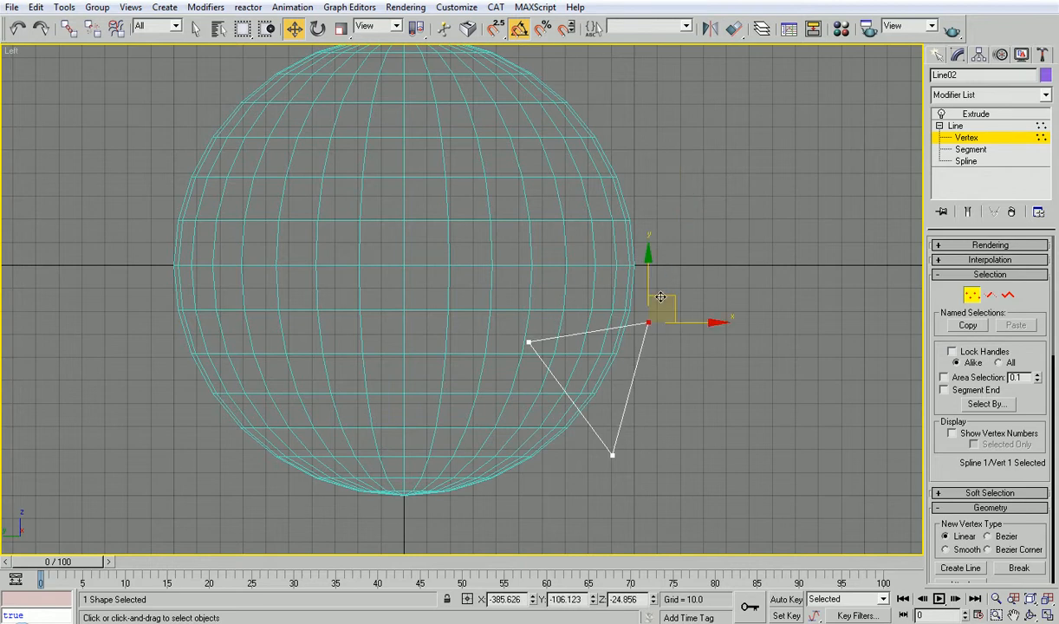
- With Auto Key on, open the mouth at frame 3 by raising the upper outer vertex and lowering the bottom vertex to about Z -100
click(786, 600)
drag(85, 562, 110, 560)
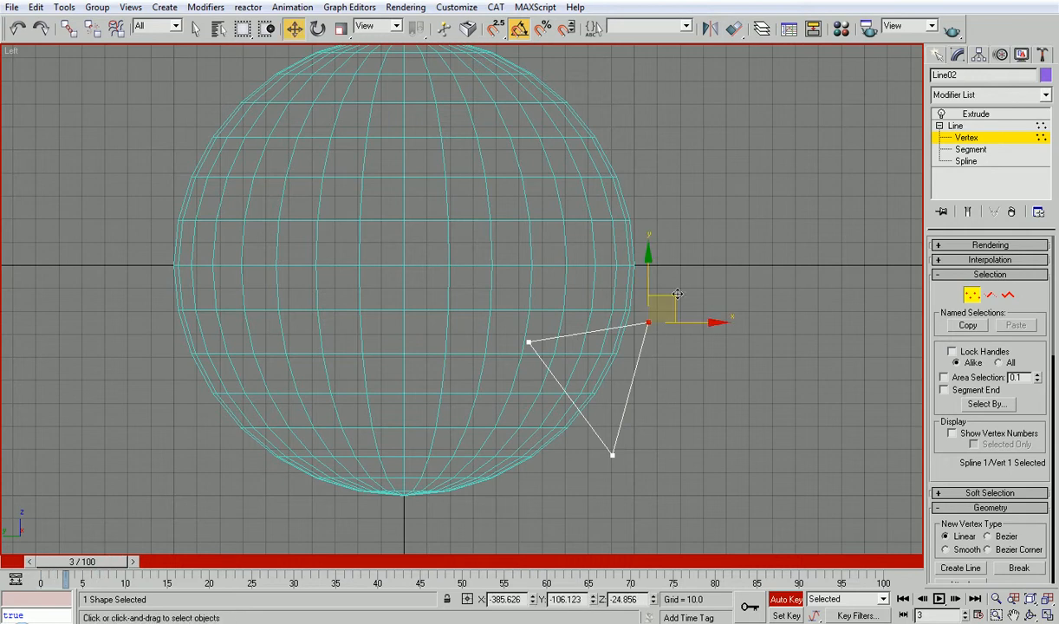
drag(677, 295, 690, 189)
click(612, 455)
drag(612, 457, 610, 495)
- At frame 6, narrow the mouth by lowering the upper outer vertex and raising the bottom vertex of the triangle
drag(80, 560, 135, 514)
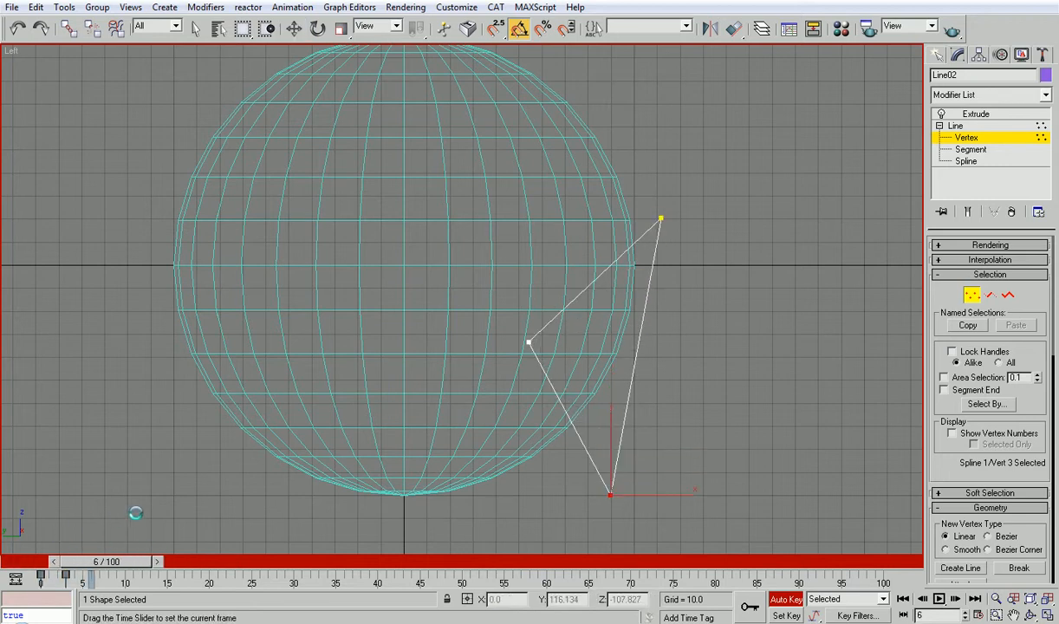
key(w)
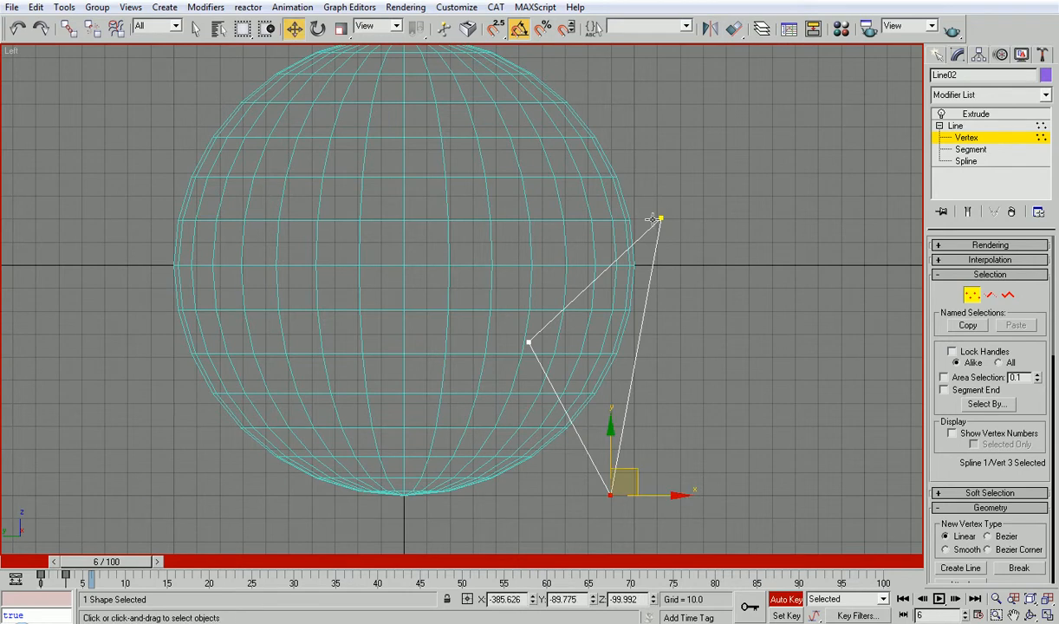
drag(660, 214, 653, 344)
drag(610, 498, 623, 400)
- At frame 8, reopen the mouth by raising the upper outer vertex to about Y -110, Z -15 and lowering the bottom vertex
mouse_move(141, 562)
mouse_down()
mouse_move(59, 562)
mouse_move(121, 561)
mouse_up()
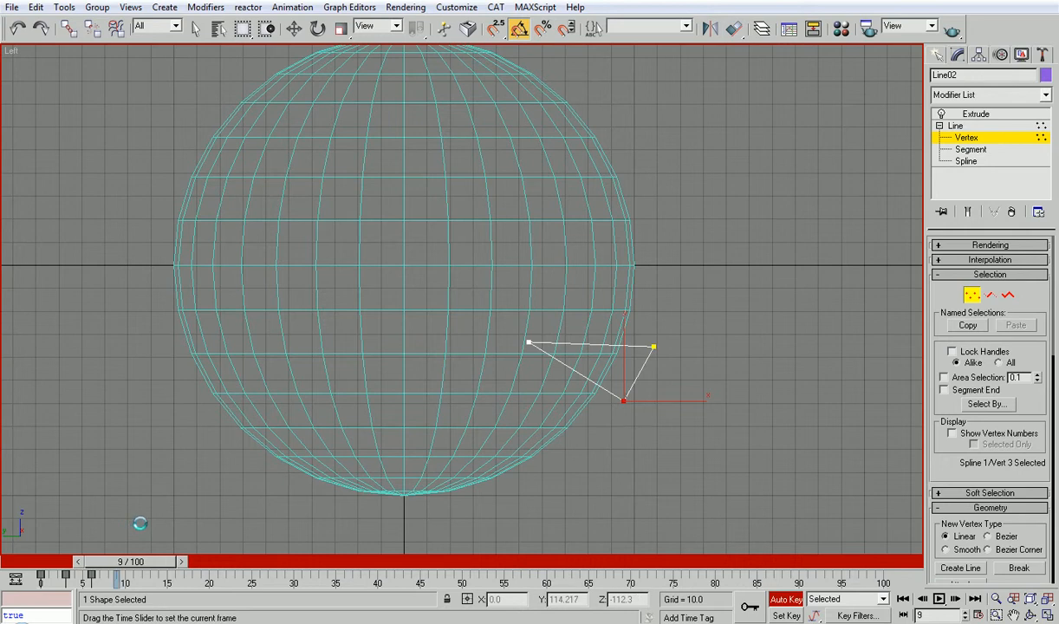
key(w)
drag(655, 348, 658, 299)
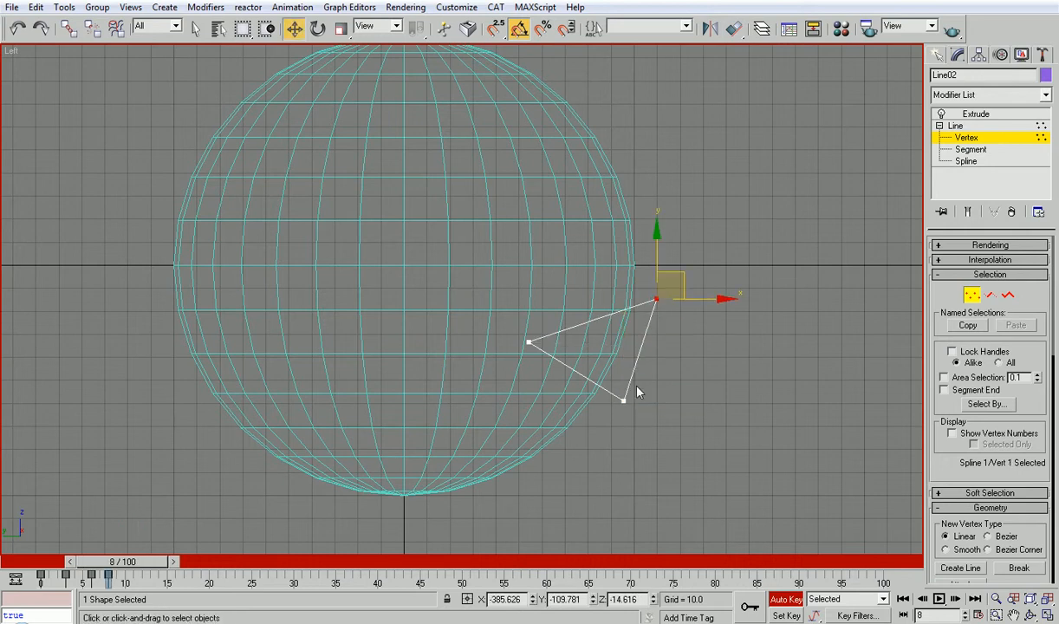
drag(624, 402, 611, 475)
- At frame 12, partly close the mouth by lowering the upper outer vertex and raising the bottom one, then leave vertex level
drag(145, 563, 178, 563)
drag(657, 299, 648, 347)
click(610, 473)
drag(608, 470, 609, 453)
key(1)
click(723, 417)
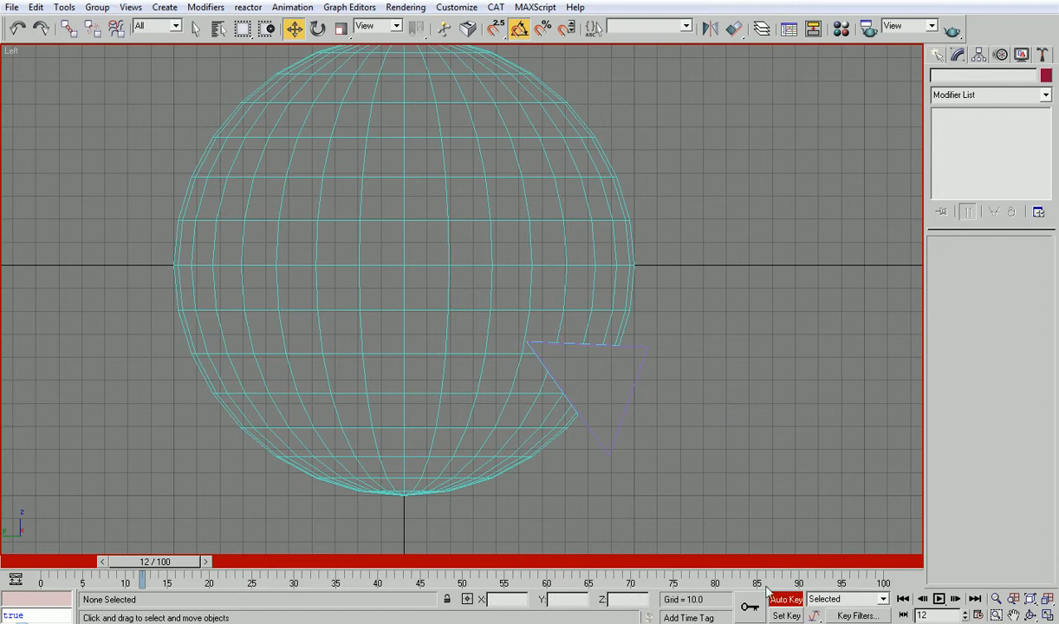
- Play the mouth animation in the Perspective view from the first frame
key(alt+w)
click(757, 488)
key(alt+w)
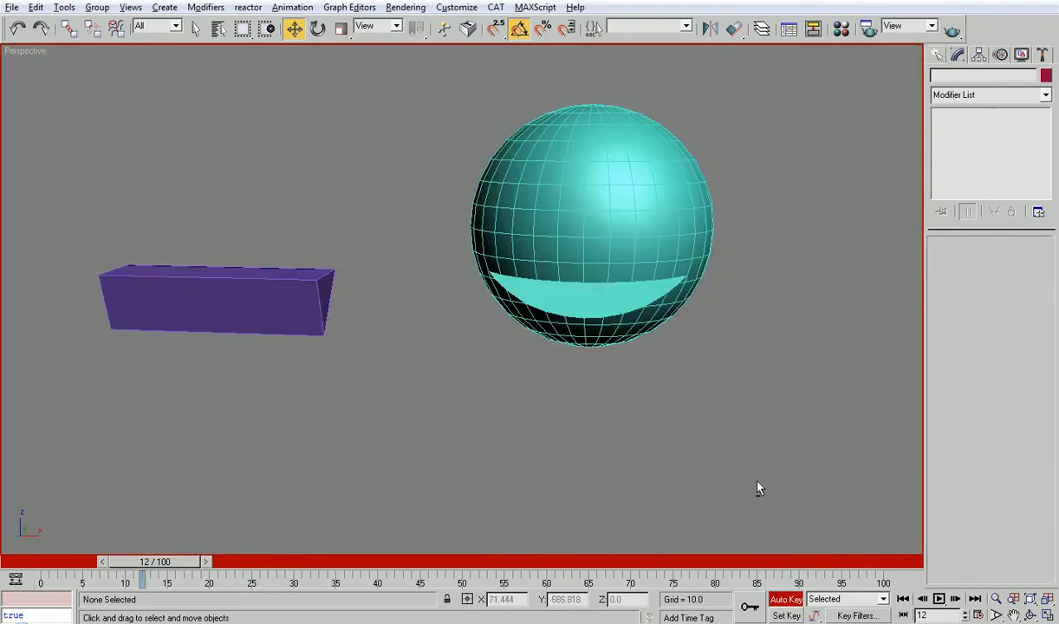
click(939, 599)
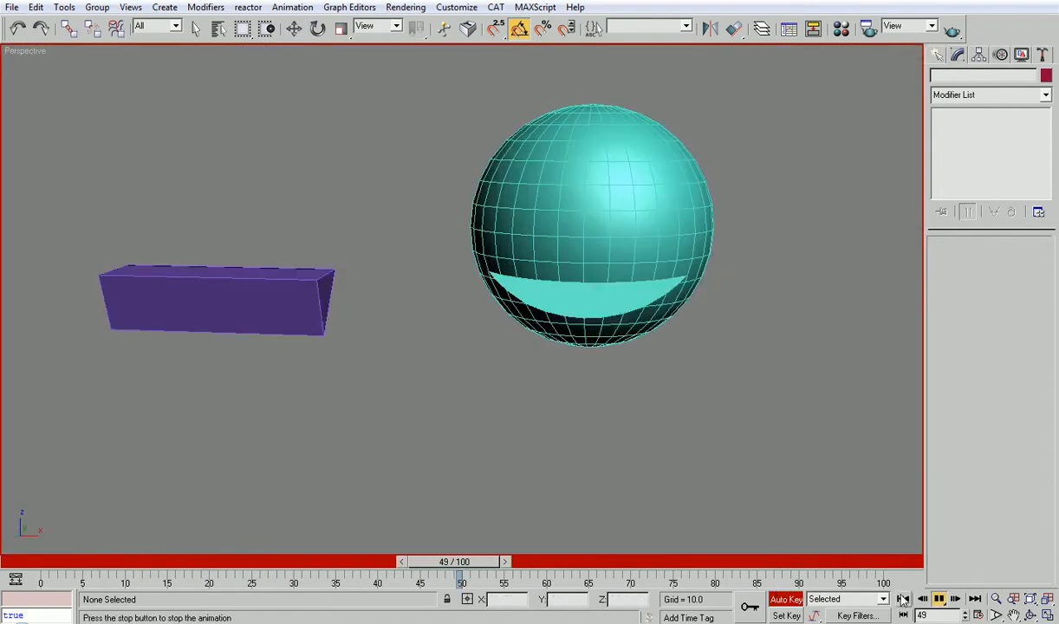
click(902, 599)
click(939, 599)
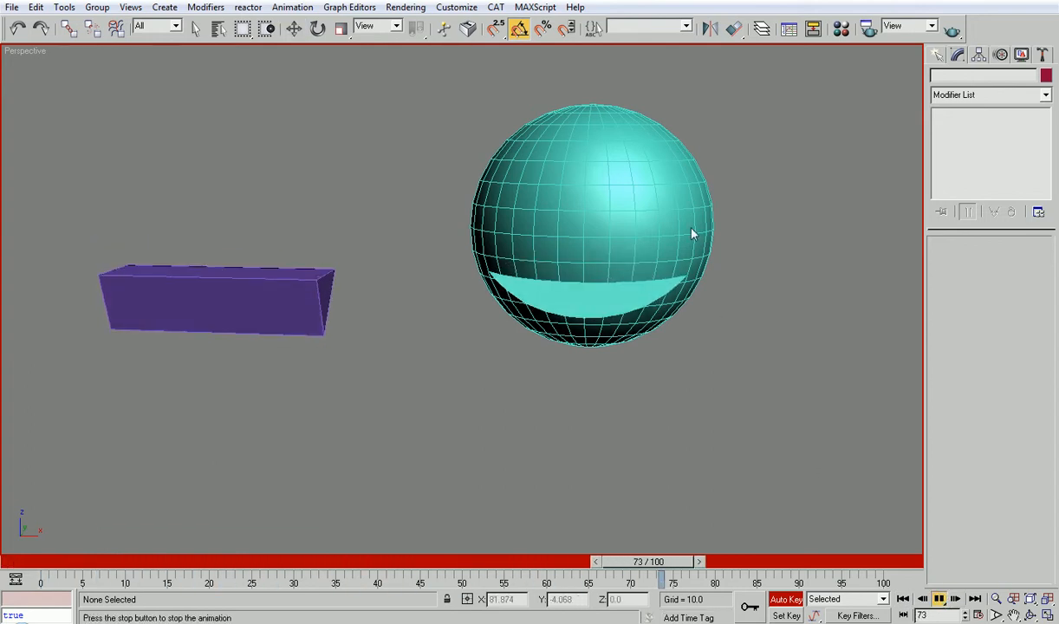
- Hide the purple extruded triangle, frame the sphere in the view and turn off Auto Key
right_click(354, 283)
click(369, 290)
drag(345, 229, 211, 336)
right_click(221, 314)
click(234, 263)
key(z)
alt+middle_drag(325, 349, 455, 326)
click(784, 599)
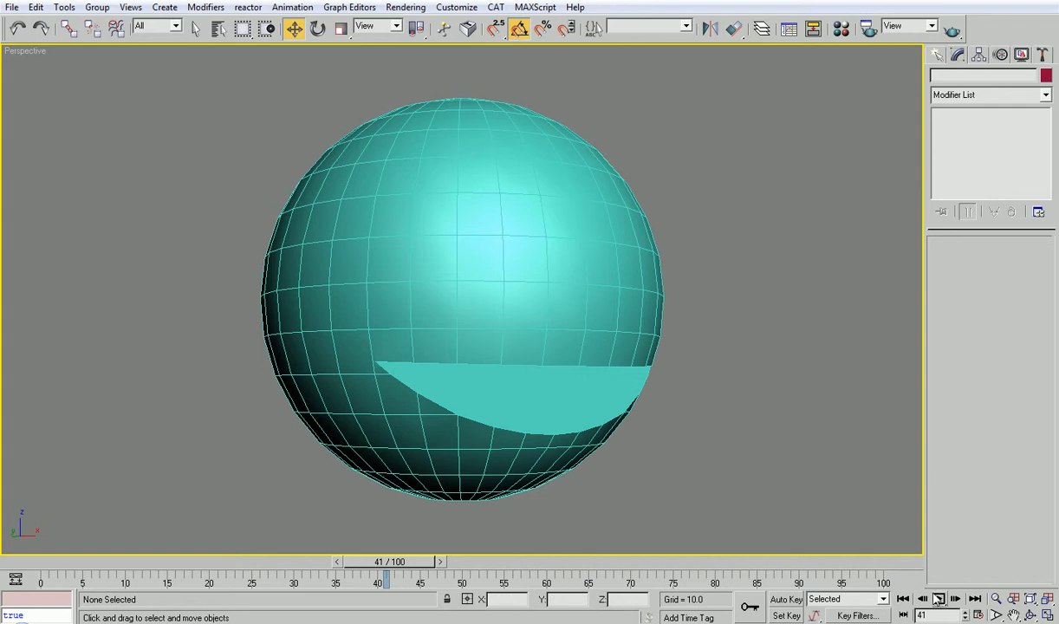
right_click(405, 339)
click(407, 336)
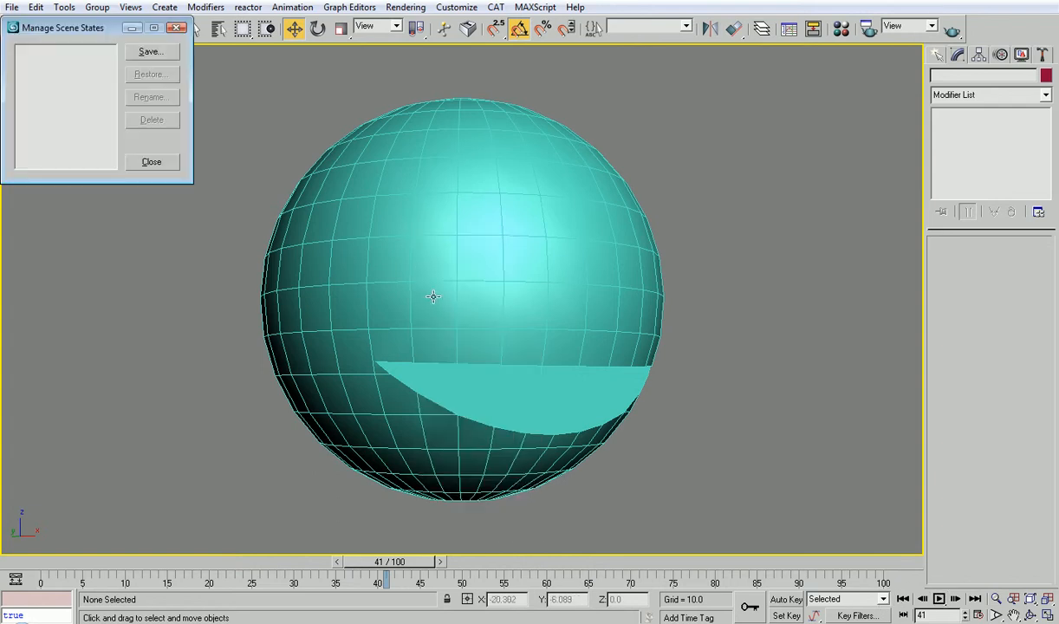
click(161, 163)
- Unhide all objects and select the purple extruded triangle
right_click(176, 239)
click(217, 171)
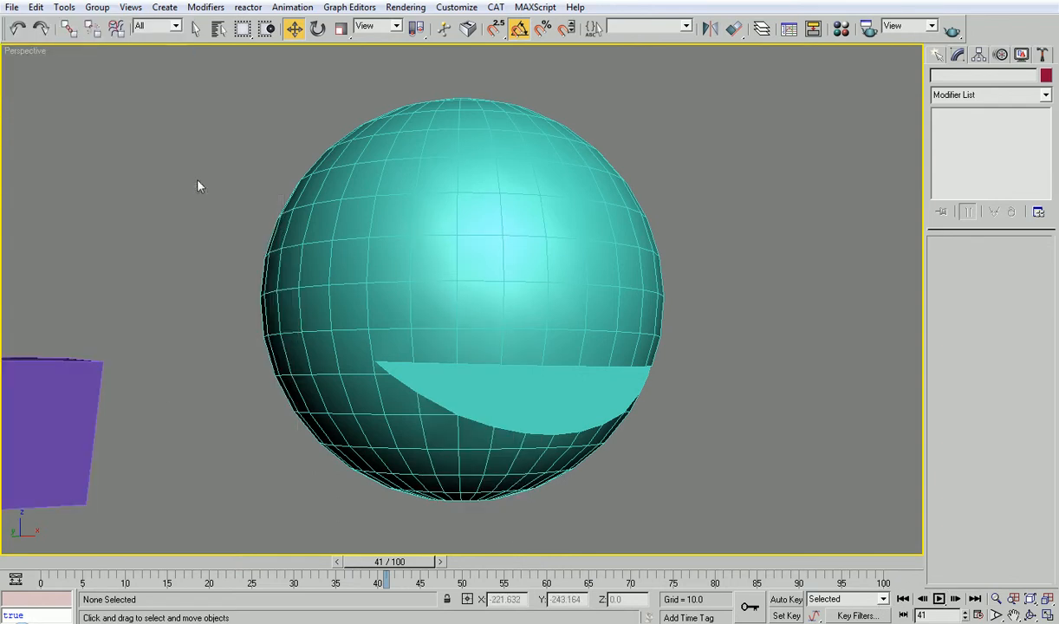
click(40, 410)
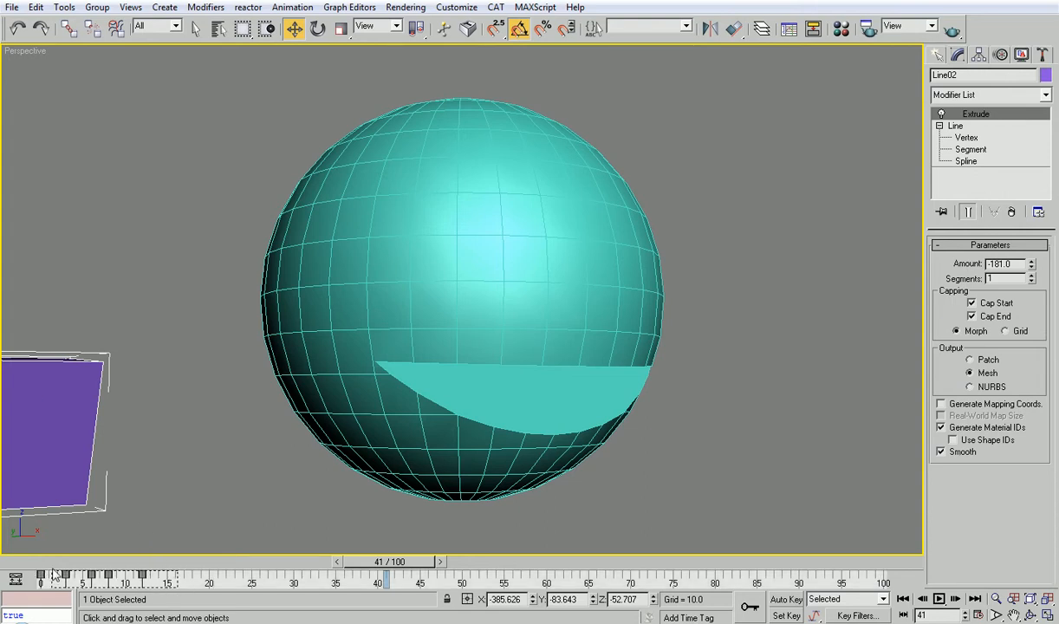
- Copy the triangle's keyframes repeatedly along the timeline so the mouth movement continues almost to frame 100
shift+drag(40, 575, 198, 584)
drag(381, 561, 290, 545)
key(w)
drag(333, 573, 194, 580)
drag(200, 577, 166, 578)
shift+drag(40, 577, 685, 569)
key(w)
shift+drag(395, 576, 707, 581)
- Hide the purple extruded triangle so that only the sphere is shown
click(708, 470)
scroll(638, 396, down, 4)
middle_drag(636, 395, 676, 395)
click(263, 424)
right_click(263, 424)
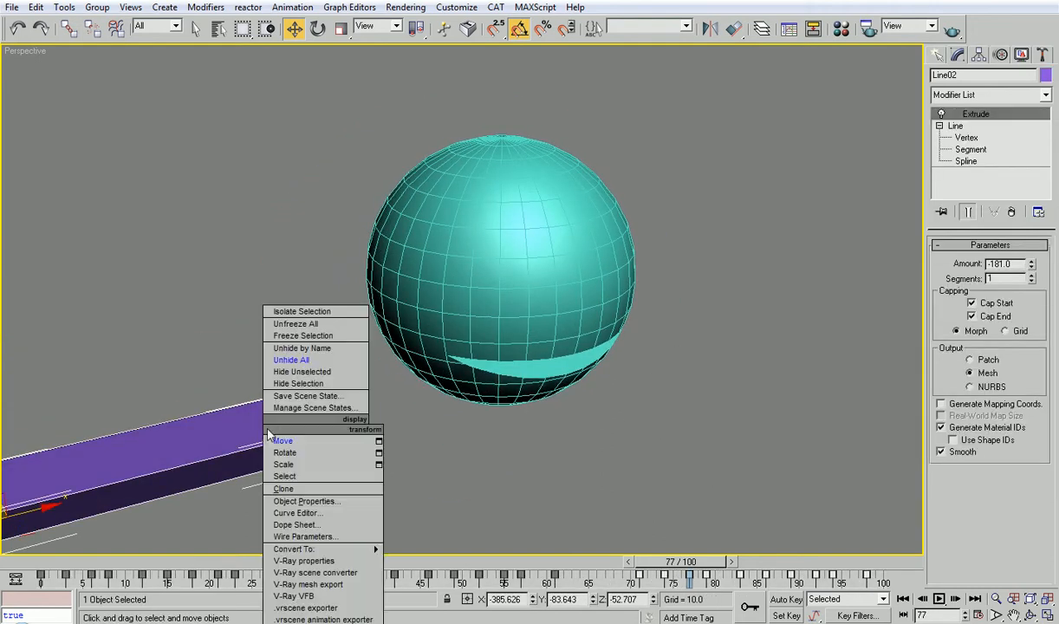
click(290, 387)
alt+middle_drag(303, 386, 277, 379)
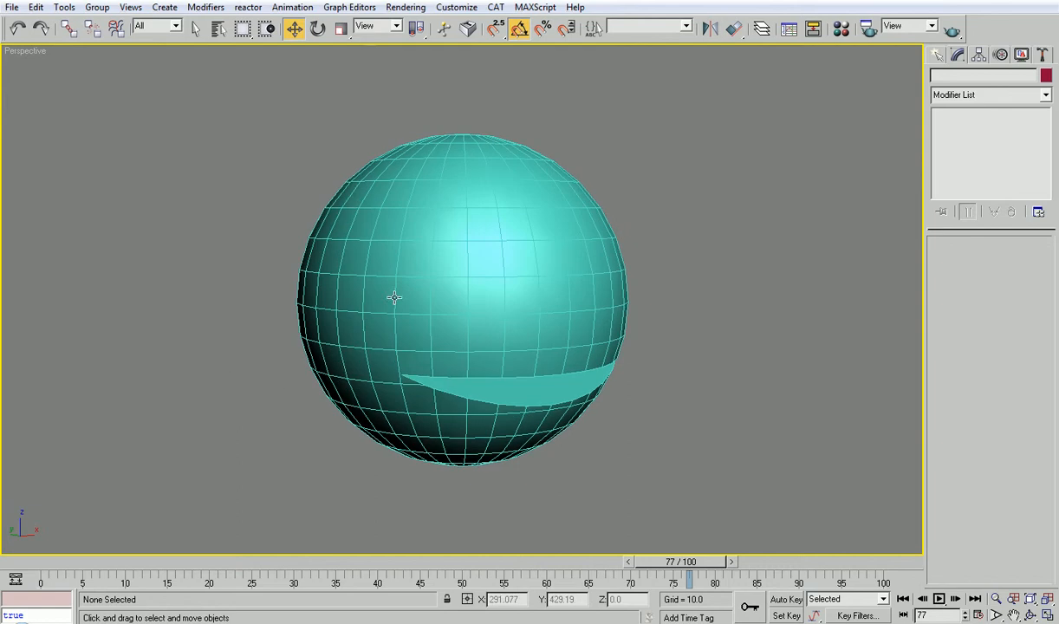
- Create a small sphere for an eye in the Front view, centered at about X -44, Z 29 on the head
click(937, 54)
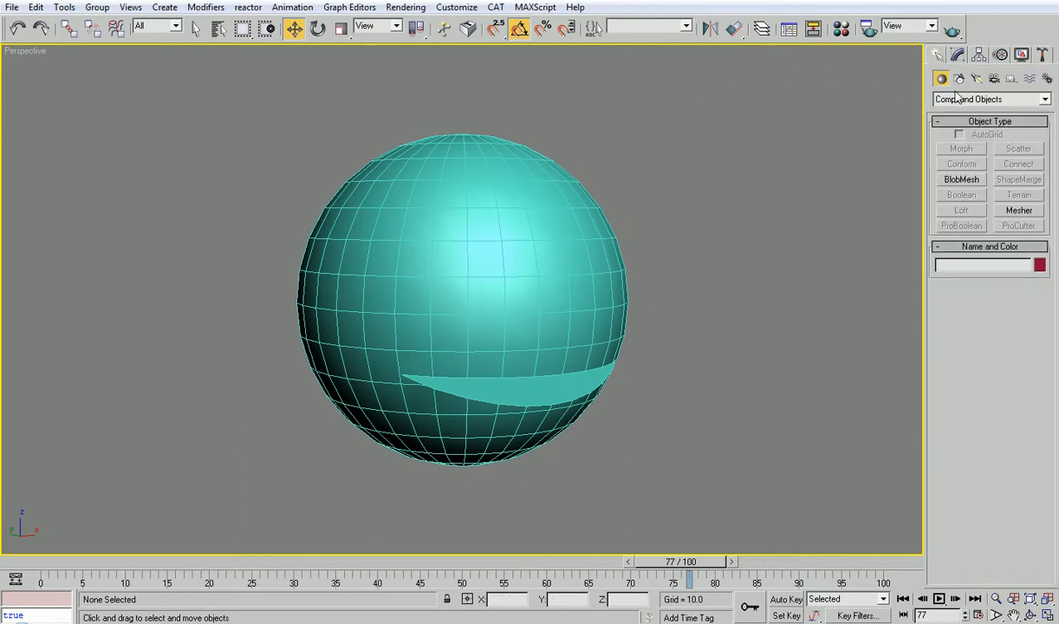
click(957, 98)
click(961, 109)
click(959, 166)
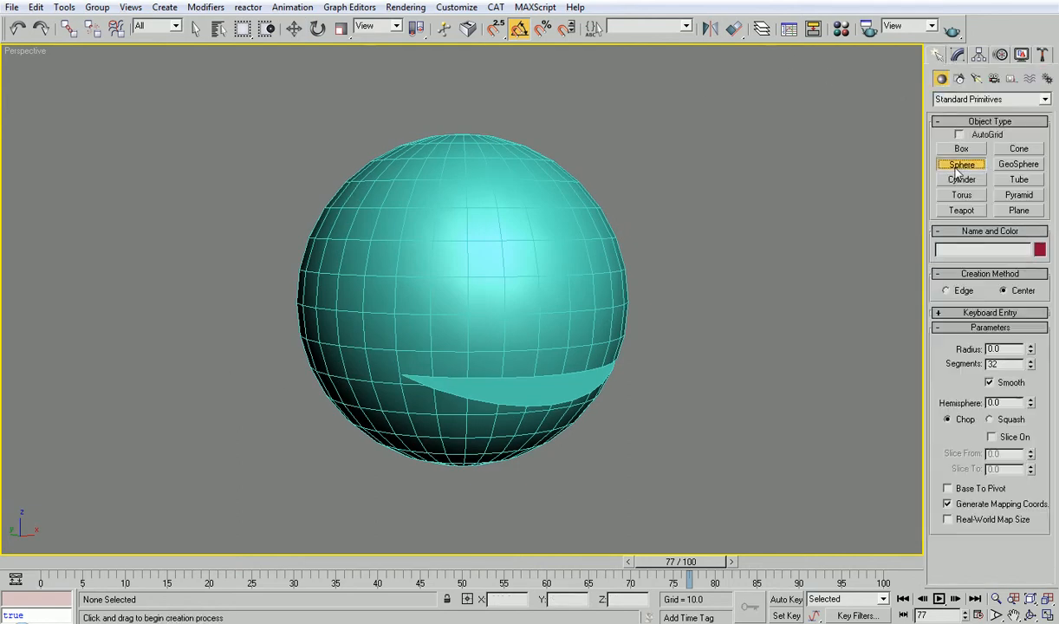
key(alt+w)
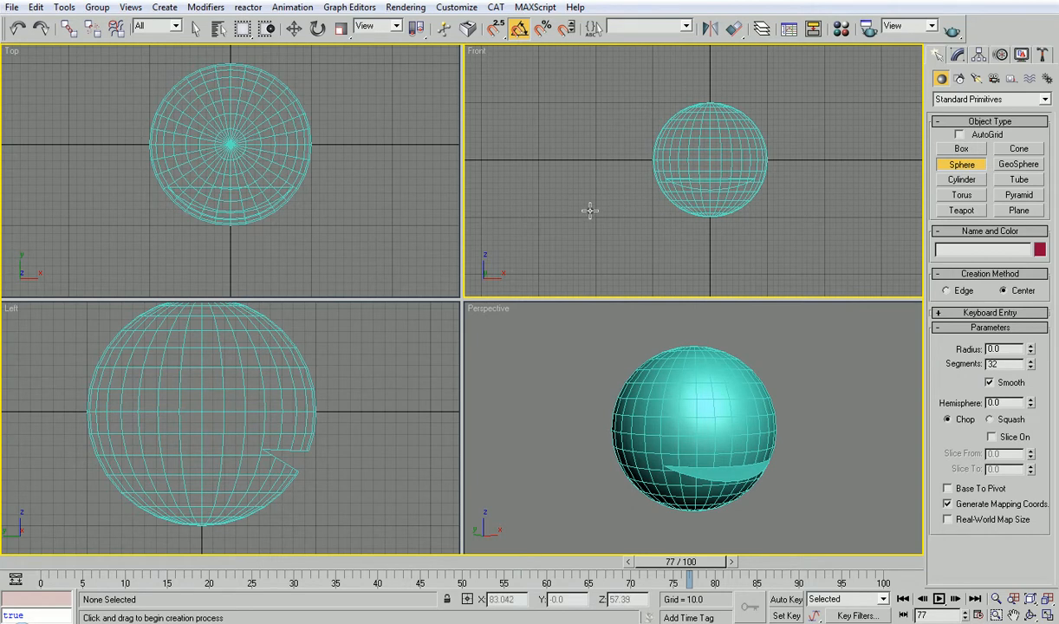
key(alt+w)
scroll(657, 213, up, 10)
key(s)
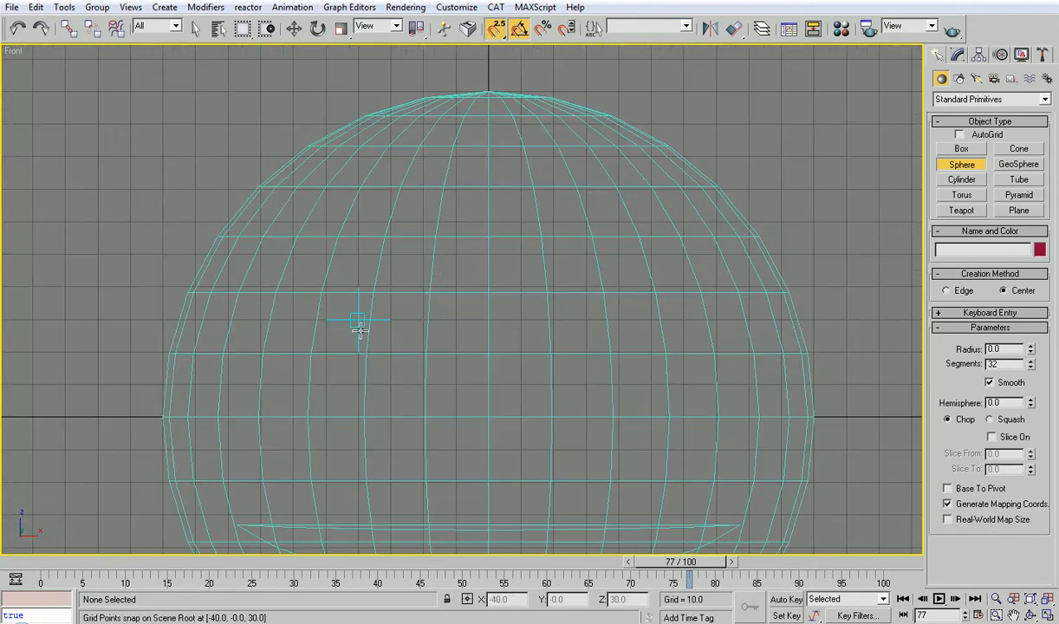
drag(344, 323, 362, 264)
- Move the small sphere in the Left view to about Y -74, near the front surface of the head
key(alt+w)
right_click(292, 391)
key(alt+w)
key(w)
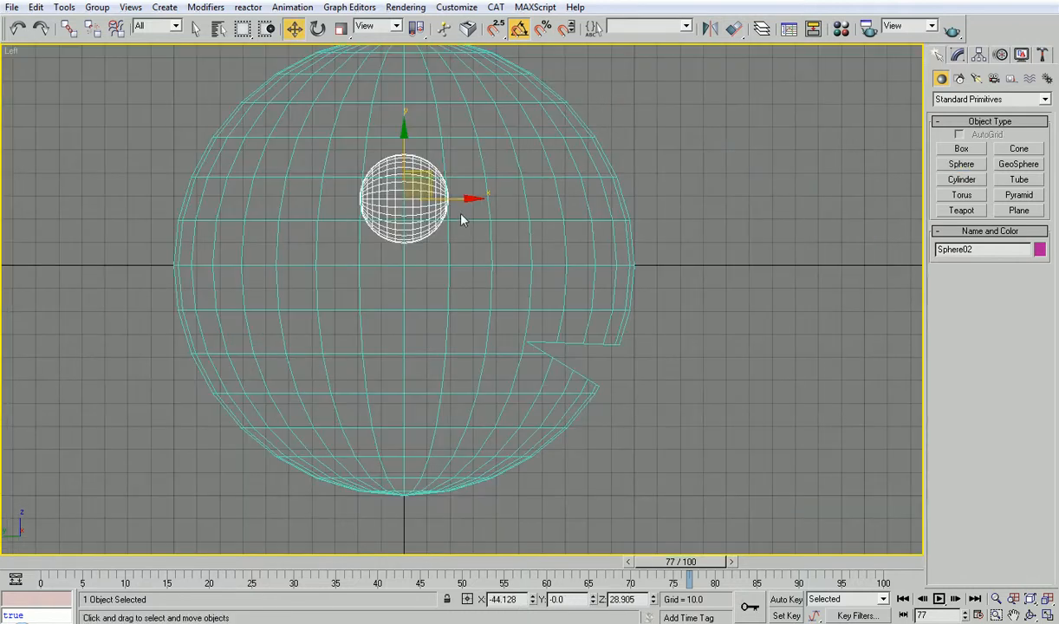
drag(451, 202, 622, 201)
key(alt+w)
right_click(707, 212)
alt+middle_drag(687, 405, 652, 404)
key(alt+w)
key(alt+w)
right_click(702, 196)
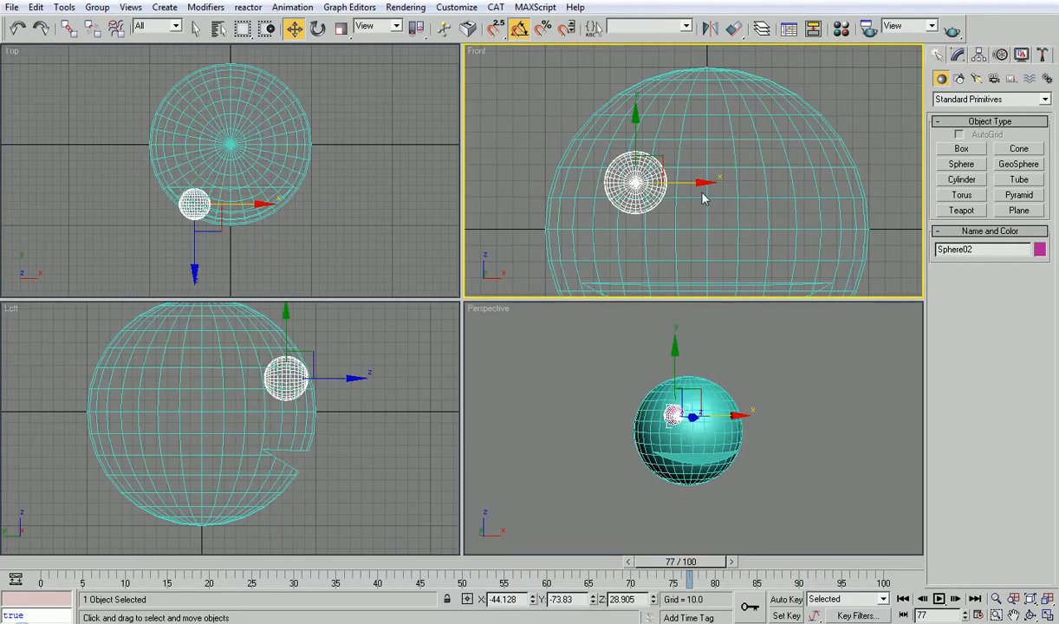
- Set the eye sphere's X position to -40 in the enlarged Front view
key(alt+w)
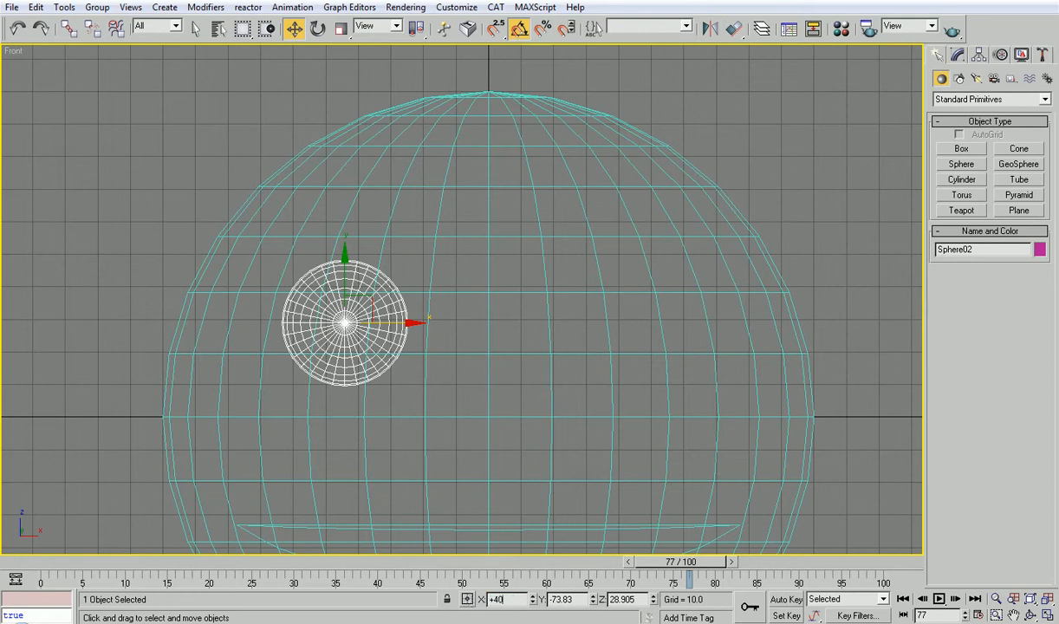
text(-40)
key(Return)
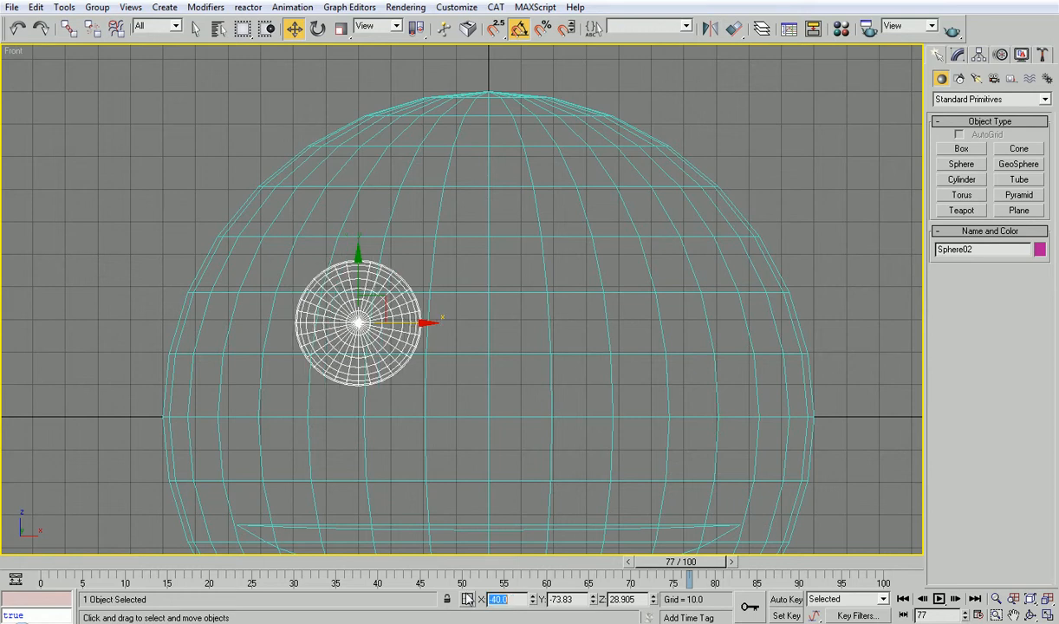
- Clone the eye sphere to the other side of the head and set the clone's X position to 40
mouse_move(409, 324)
shift+mouse_down()
mouse_move(703, 317)
mouse_move(705, 303)
shift+mouse_up()
click(534, 374)
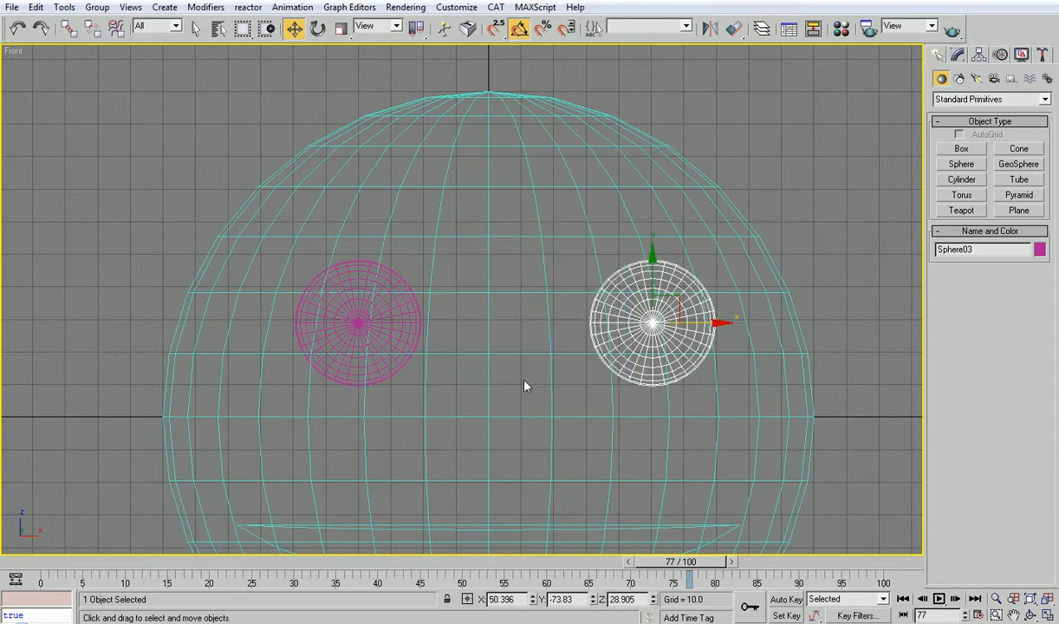
text(40)
key(Return)
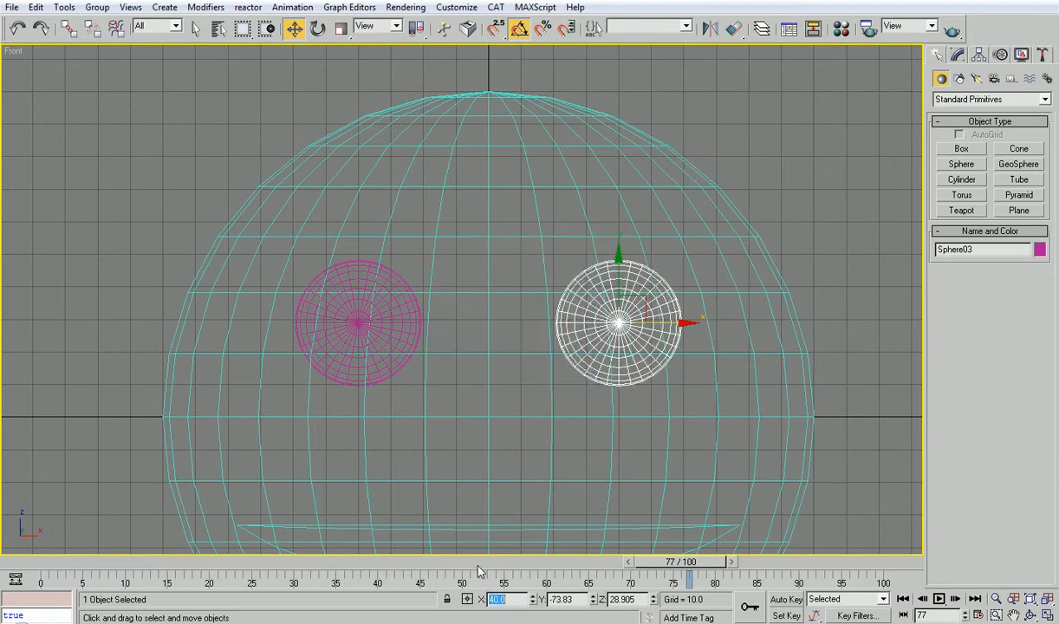
- Select both eye spheres in the Perspective view and link them to the head sphere as their parent
click(777, 180)
key(alt+w)
right_click(703, 382)
key(alt+w)
mouse_move(703, 384)
alt+middle_down()
mouse_move(622, 385)
mouse_move(649, 385)
alt+middle_up()
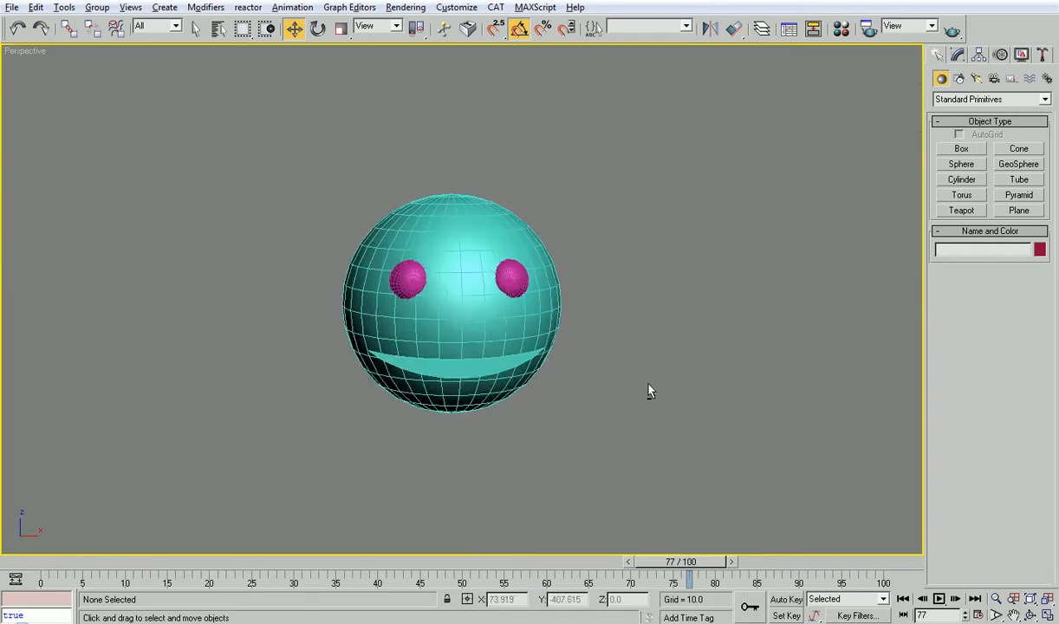
click(490, 226)
alt+middle_drag(592, 340, 681, 345)
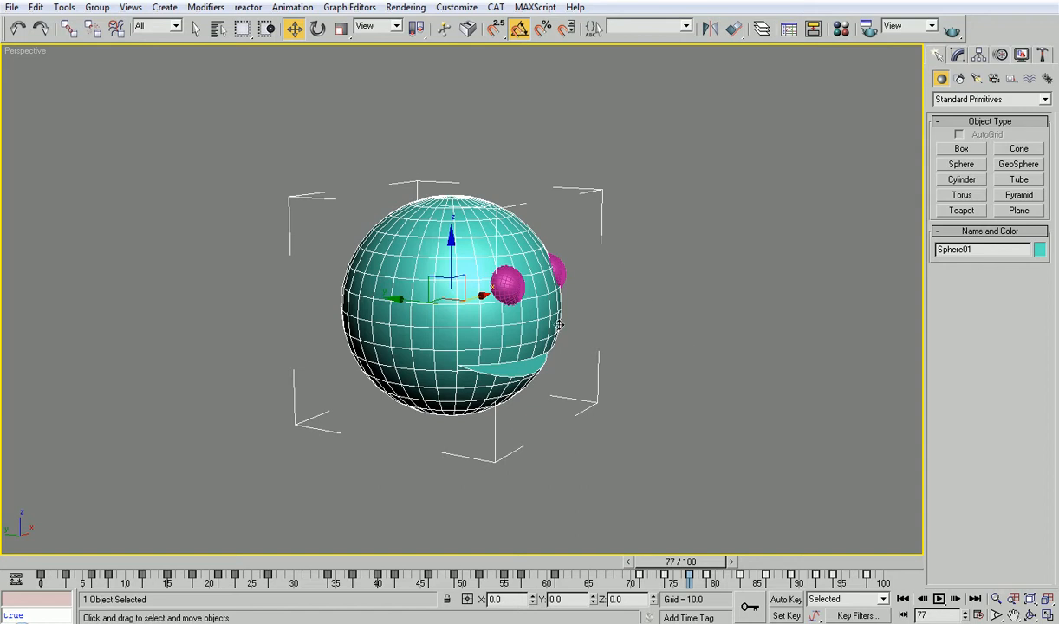
click(512, 285)
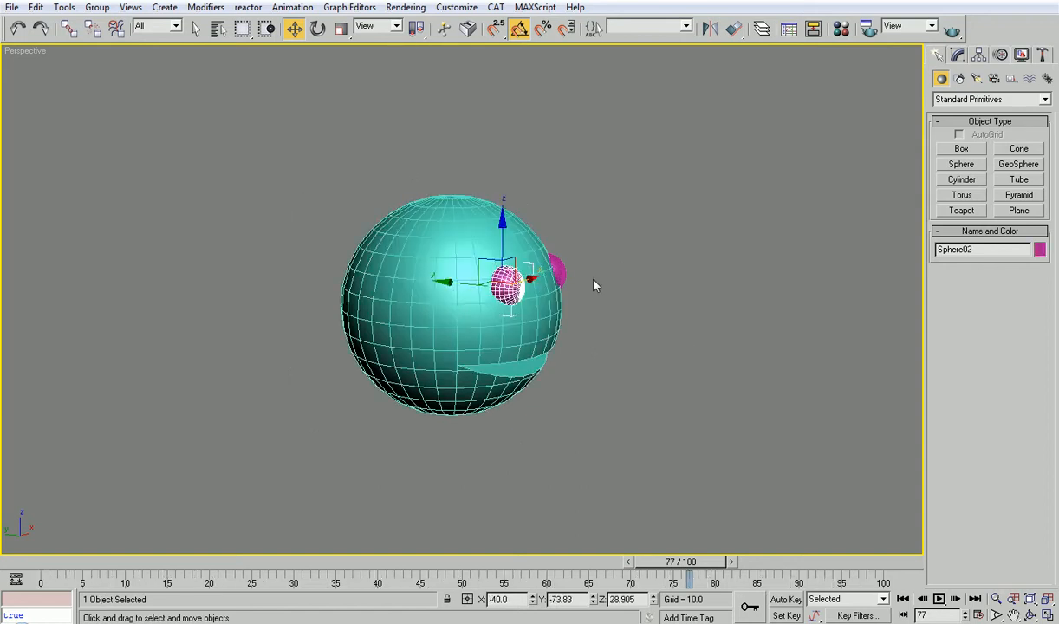
ctrl+click(551, 261)
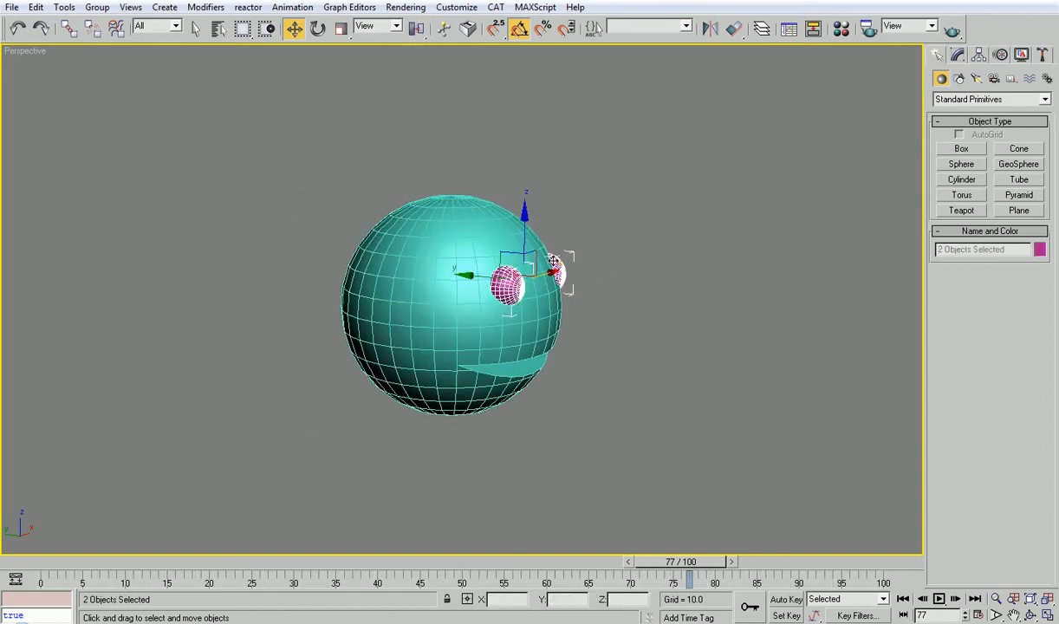
click(69, 27)
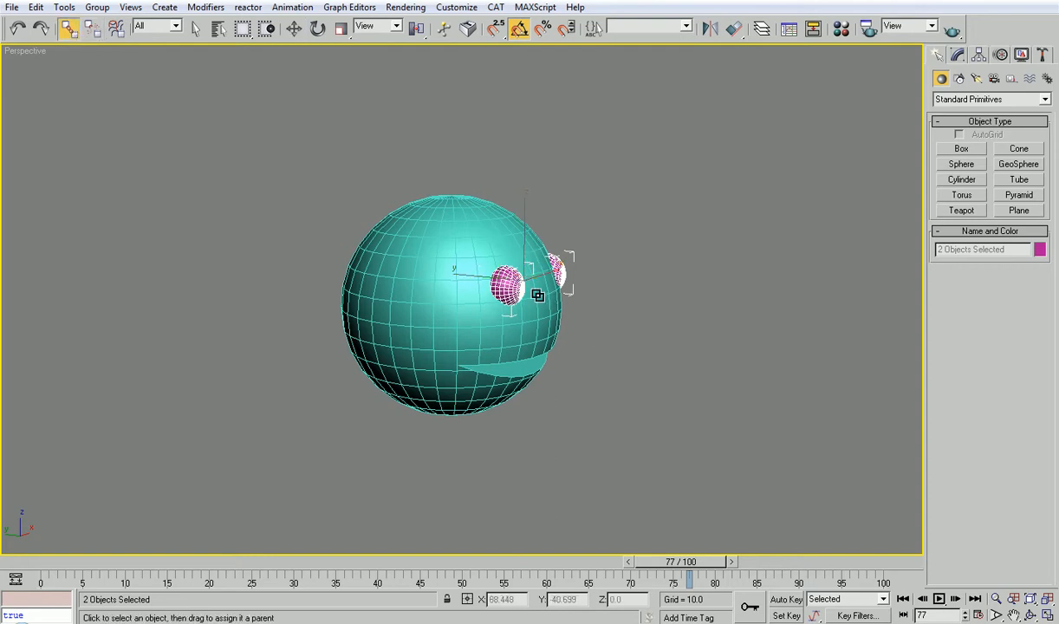
drag(503, 264, 482, 252)
- Try rotating the head sphere to check that the linked eyes follow, and cancel the rotation
right_click(518, 222)
click(531, 254)
click(465, 220)
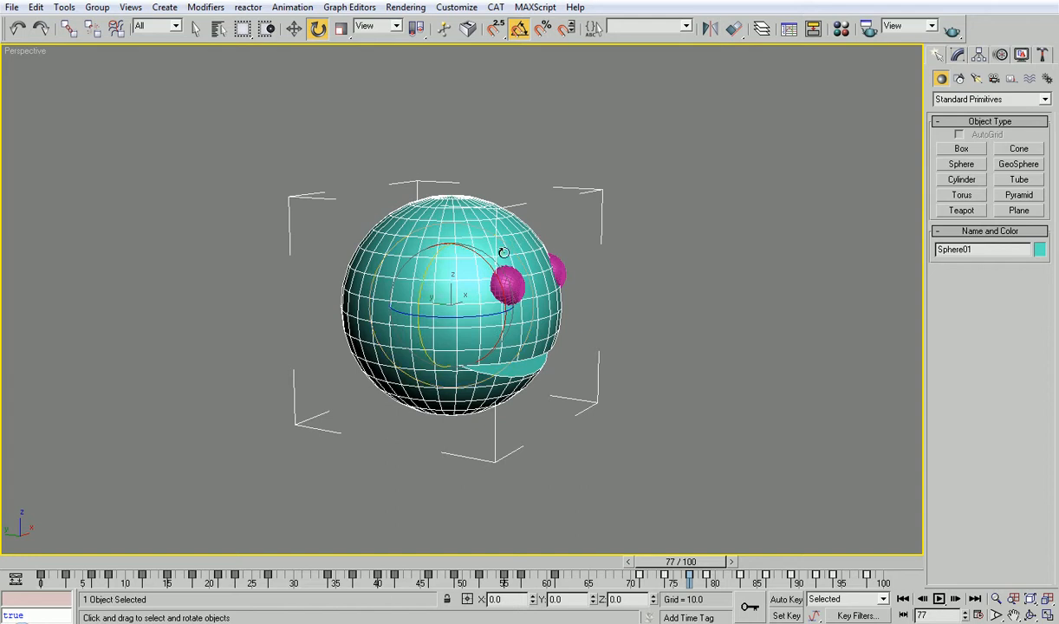
drag(472, 253, 478, 227)
right_click(479, 228)
click(619, 376)
- Open the Material Editor and add an Edit Mesh modifier at Polygon level to the eye sphere at X -40
scroll(595, 358, up, 6)
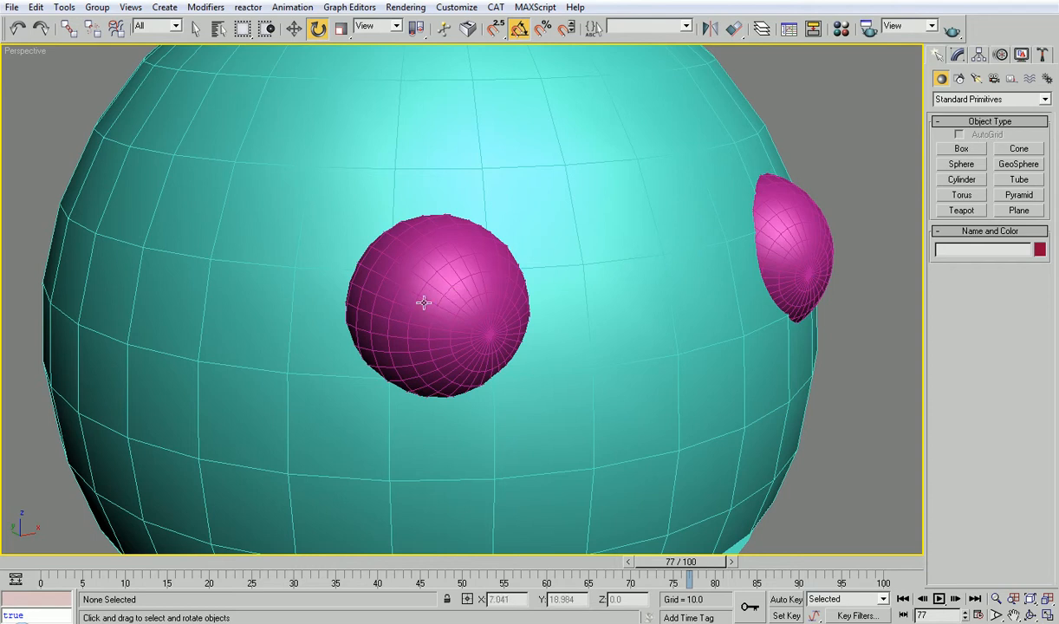
click(433, 276)
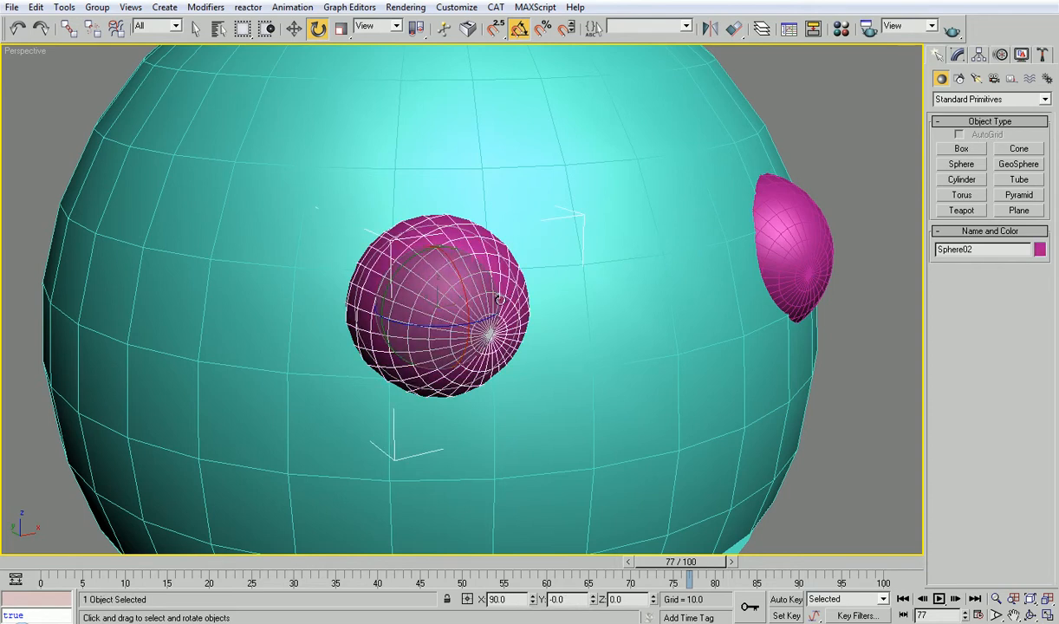
key(m)
click(966, 53)
key(z)
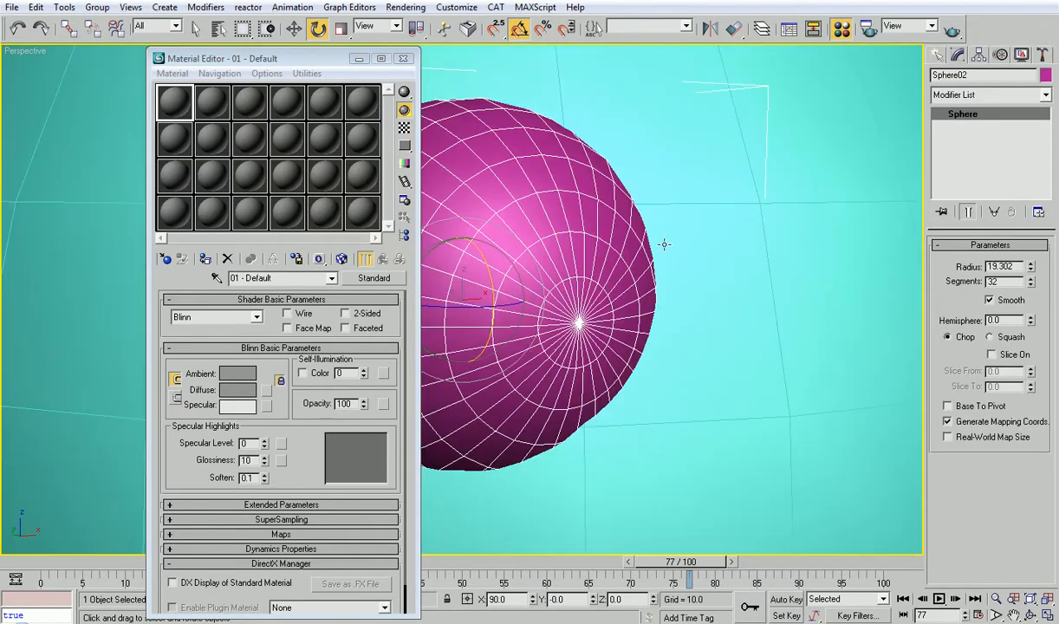
middle_drag(664, 244, 718, 239)
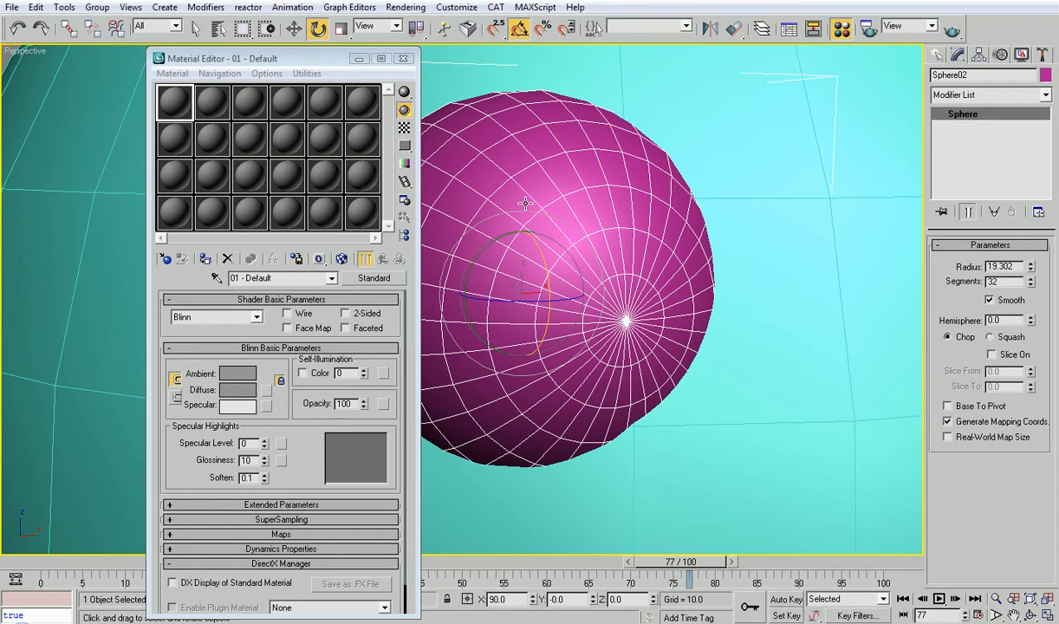
click(999, 96)
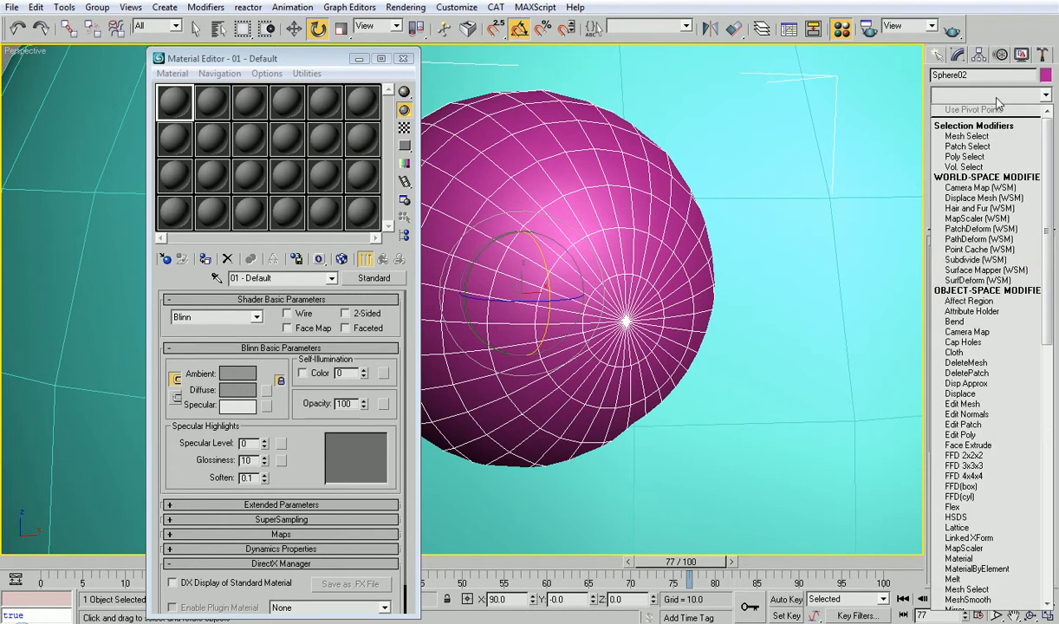
click(964, 405)
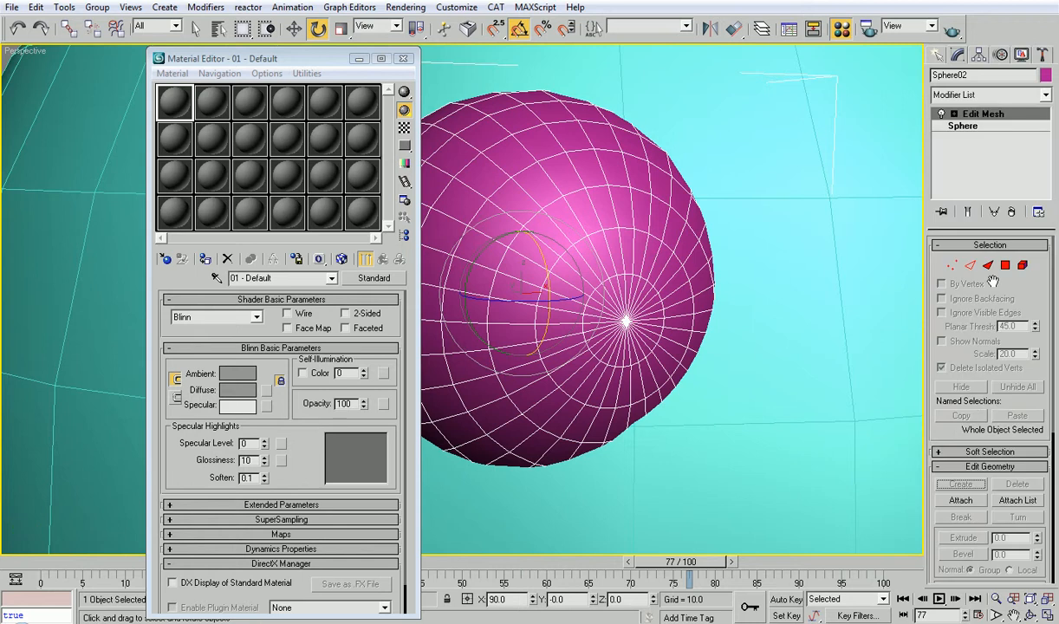
click(955, 115)
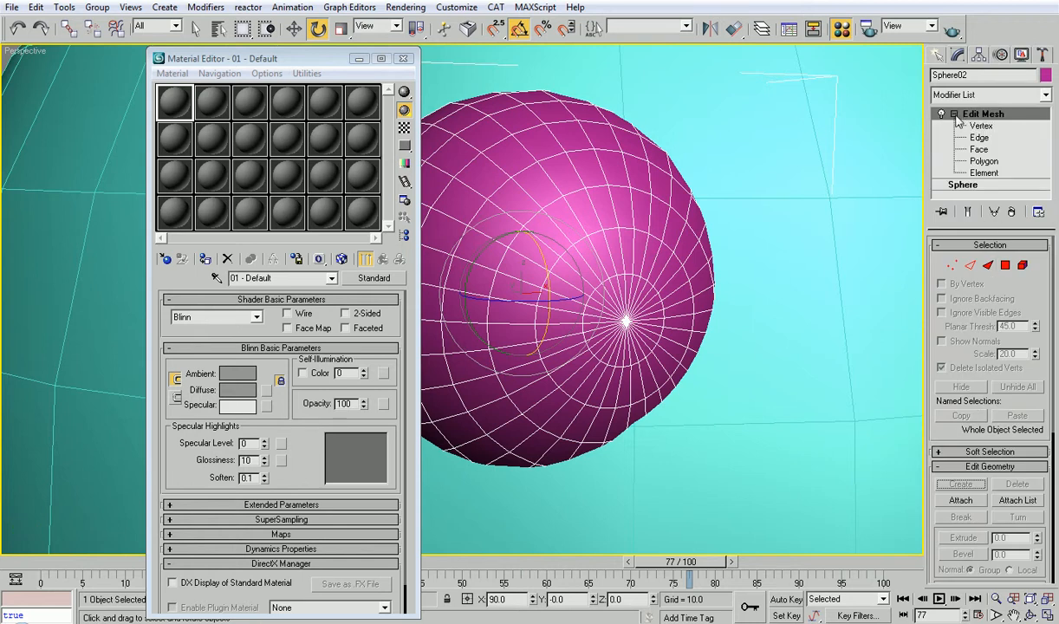
click(984, 162)
- Try selecting single polygons around the front pole of the eye sphere
click(617, 298)
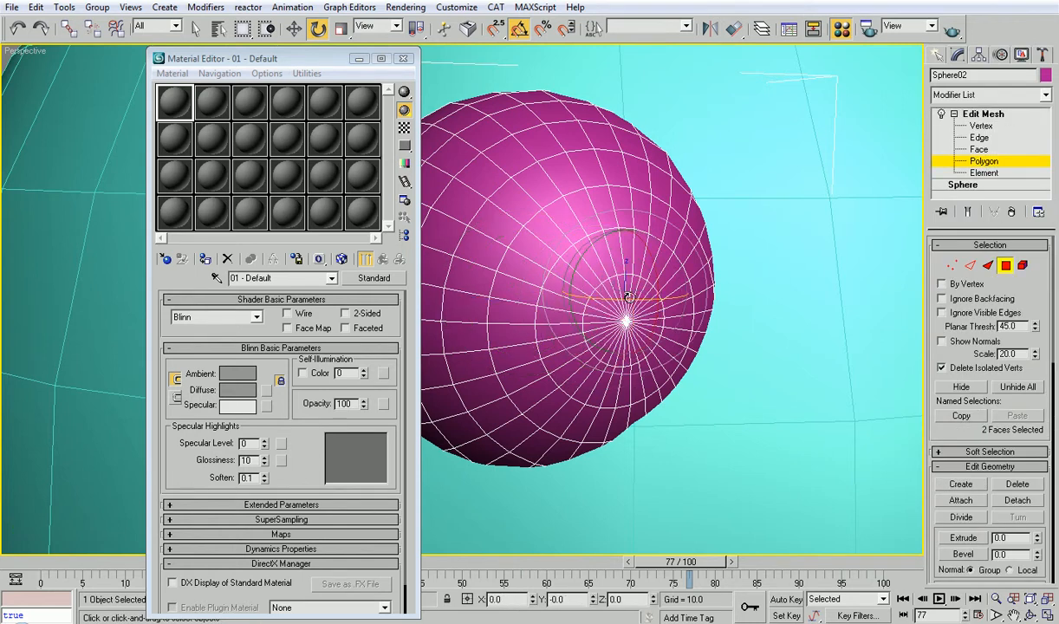
click(644, 300)
click(610, 252)
click(598, 247)
click(565, 277)
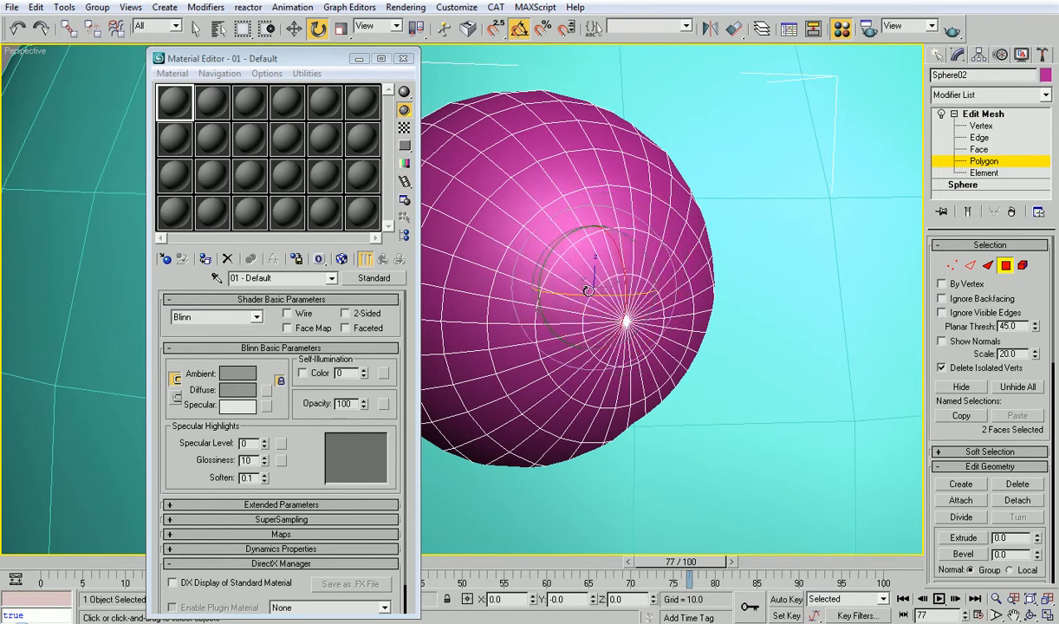
- Select the eye sphere's front cap polygons for the pupil with a selection region in the Left view, and return to Perspective
key(alt+w)
right_click(438, 409)
key(alt+w)
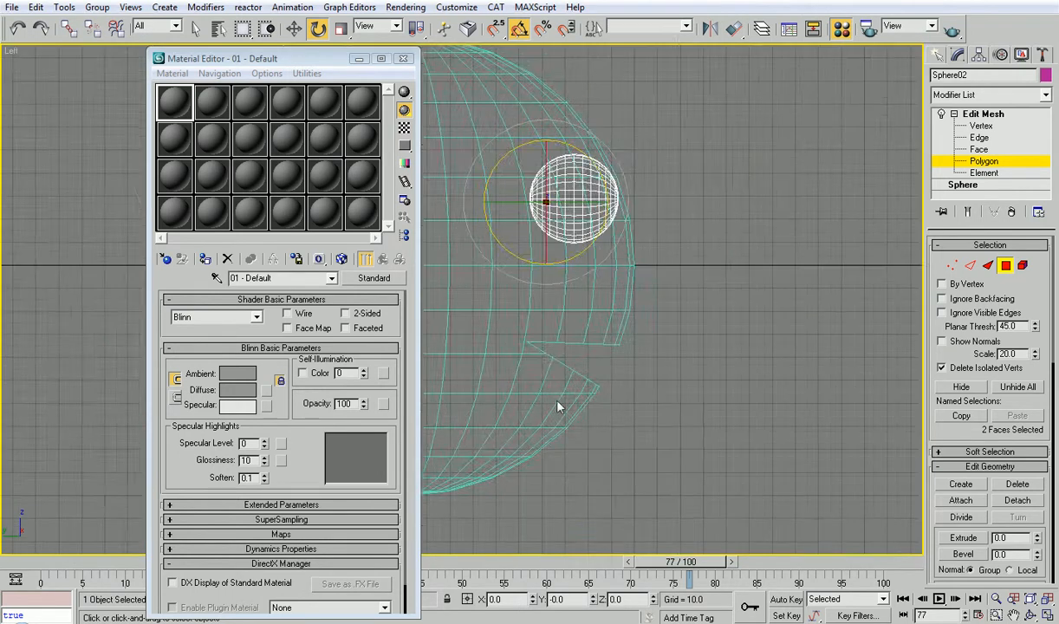
key(z)
scroll(606, 364, down, 4)
middle_drag(602, 351, 509, 342)
drag(860, 214, 743, 428)
key(alt+w)
right_click(759, 455)
key(alt+w)
alt+middle_drag(759, 461, 710, 420)
middle_drag(710, 419, 637, 239)
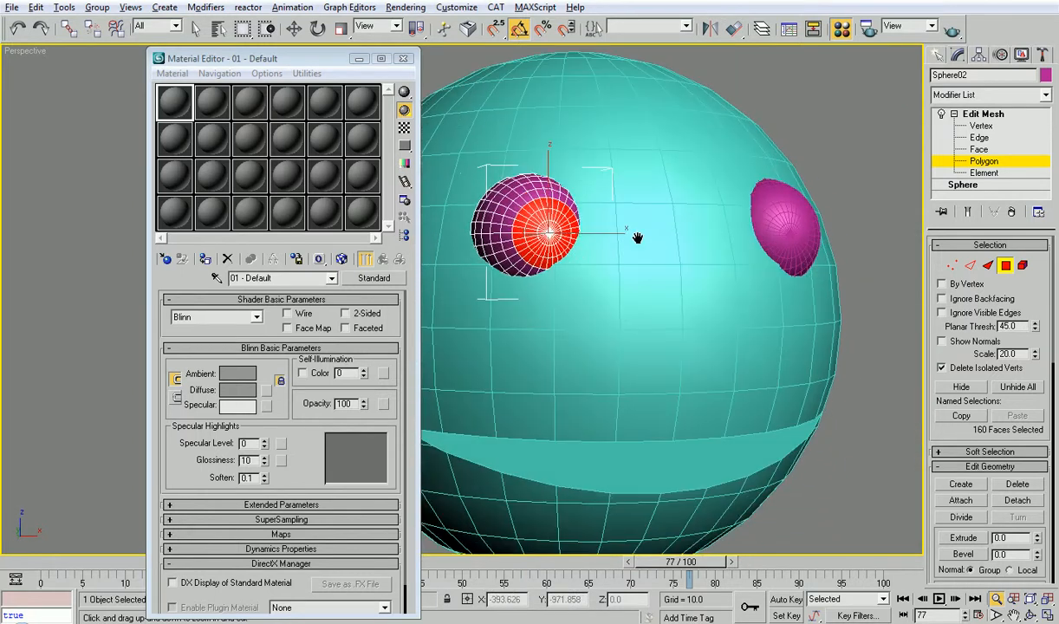
- Name the first sample material black and assign it to the selected pupil polygons
click(254, 278)
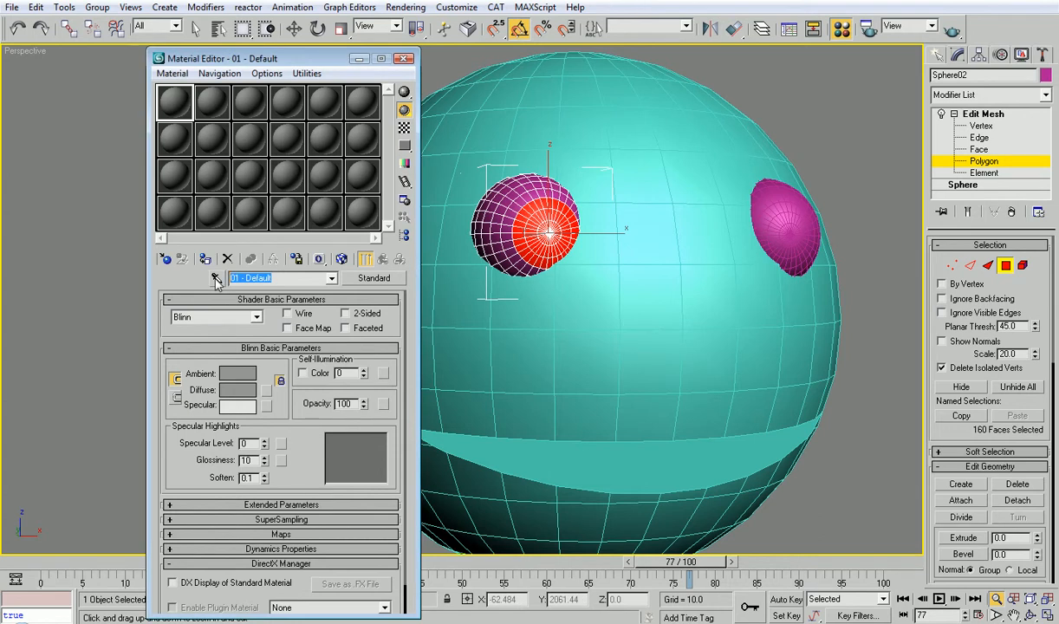
text(black)
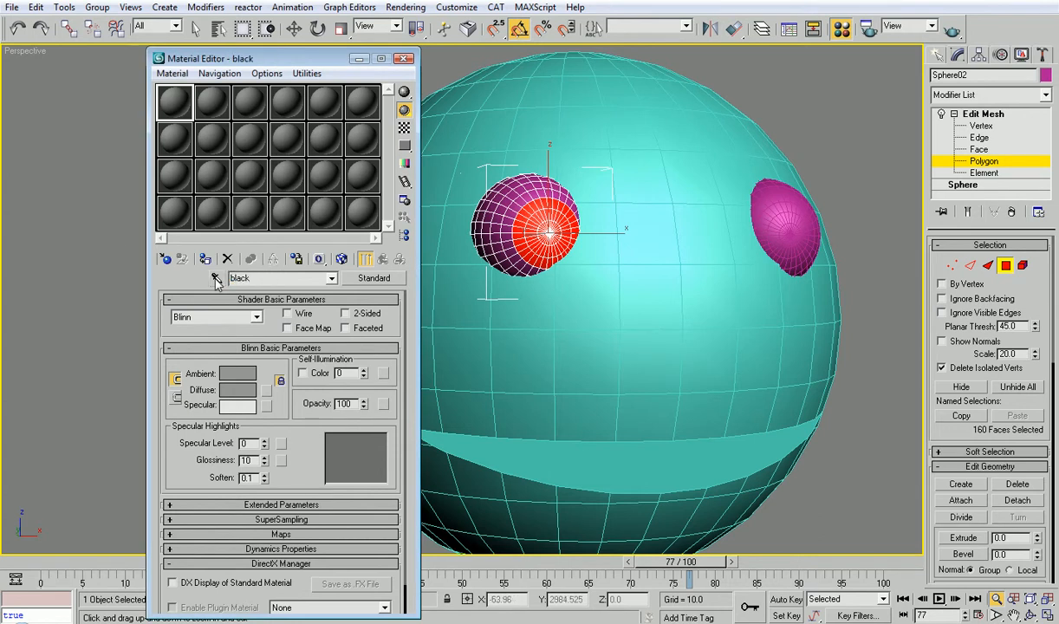
click(206, 259)
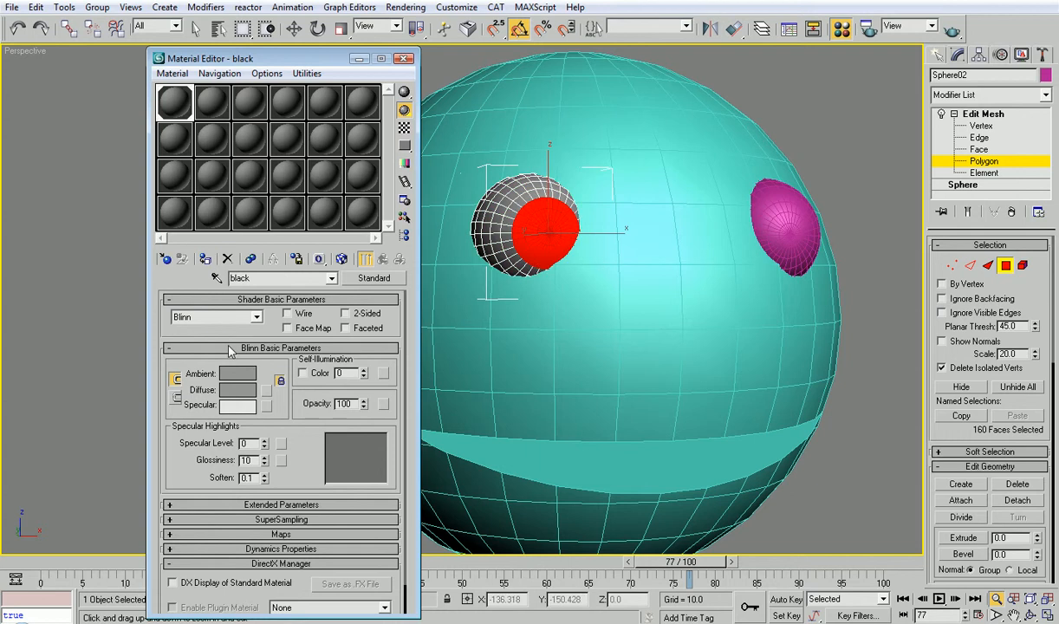
- Set the black material's diffuse color to near-black, RGB 12, 12, 12
click(237, 393)
drag(426, 102, 427, 80)
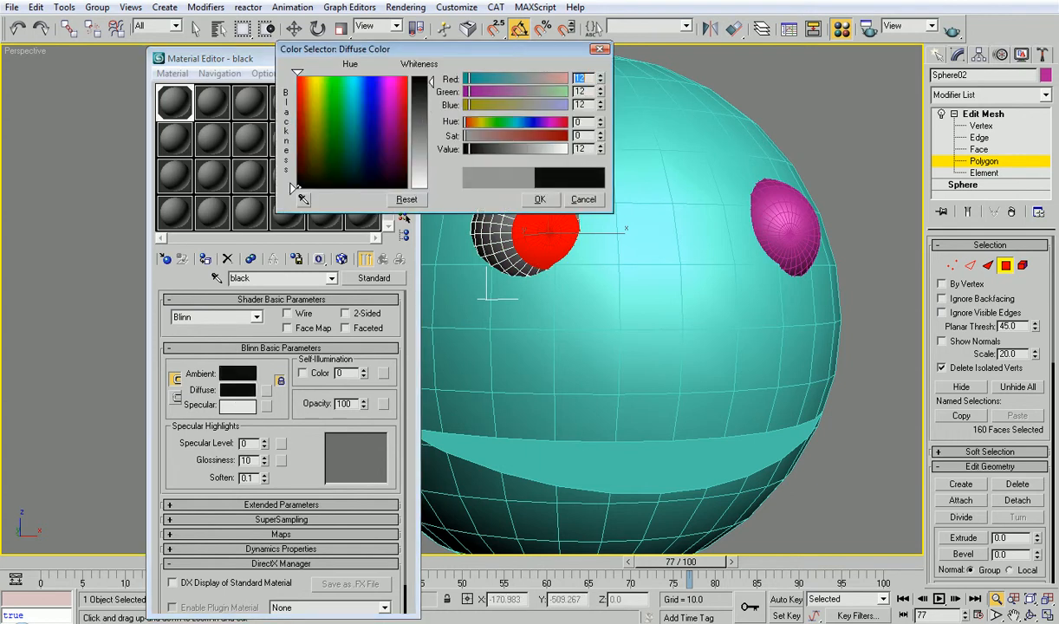
click(538, 199)
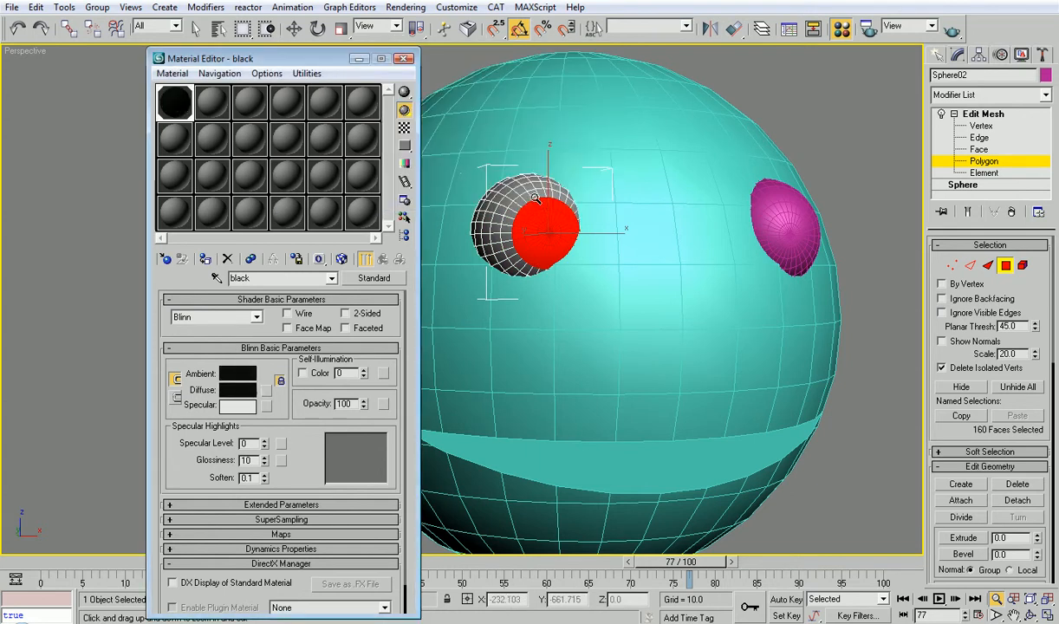
- Make the black material glossy with Specular Level 148 and Glossiness 55, checking it in the enlarged sample preview
double_click(171, 102)
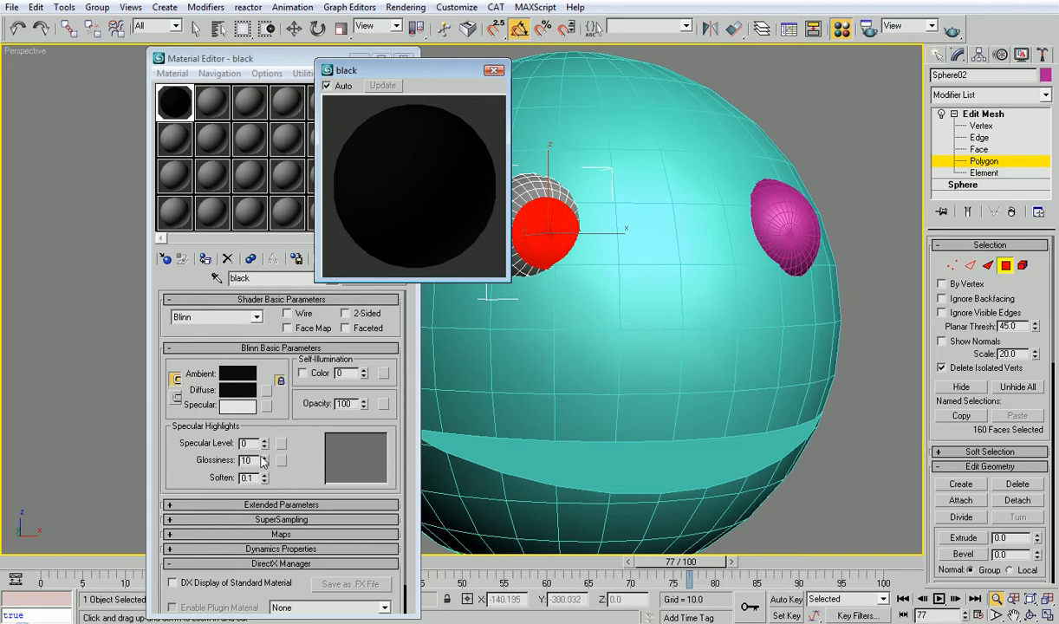
drag(266, 445, 266, 406)
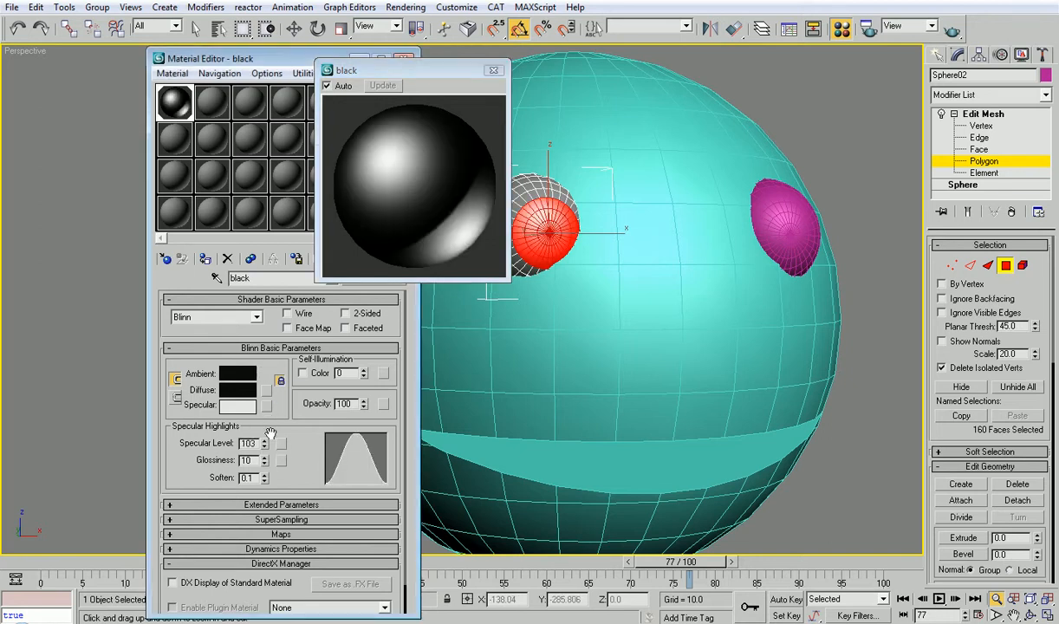
drag(264, 460, 265, 418)
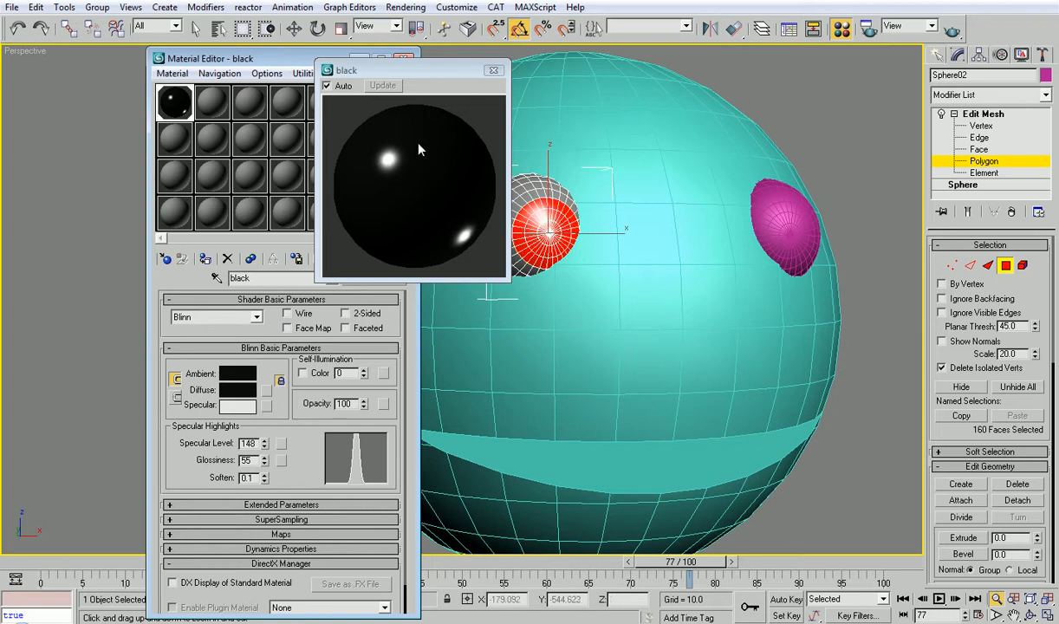
click(493, 71)
- Invert the eye's polygon selection and give the rest of the eyeball the second sample material, named white
alt+middle_drag(553, 172, 594, 200)
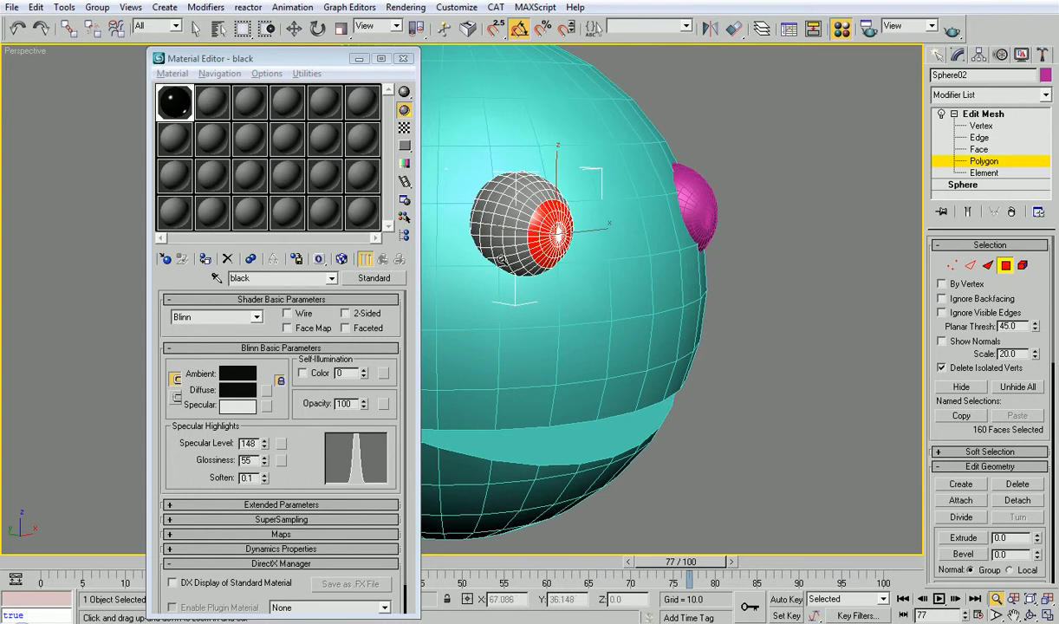
click(36, 7)
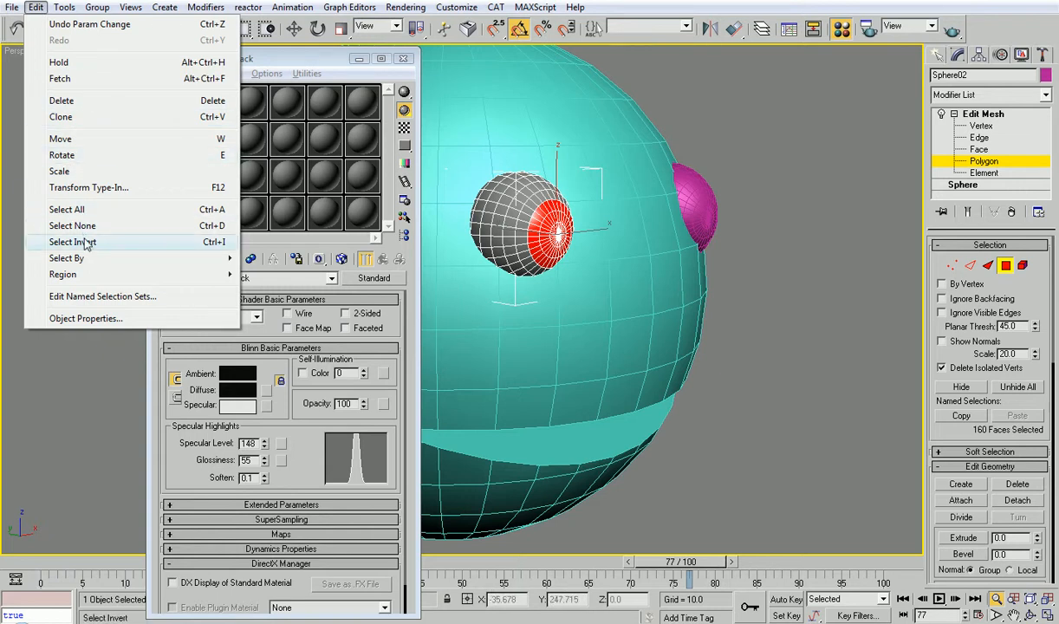
click(83, 243)
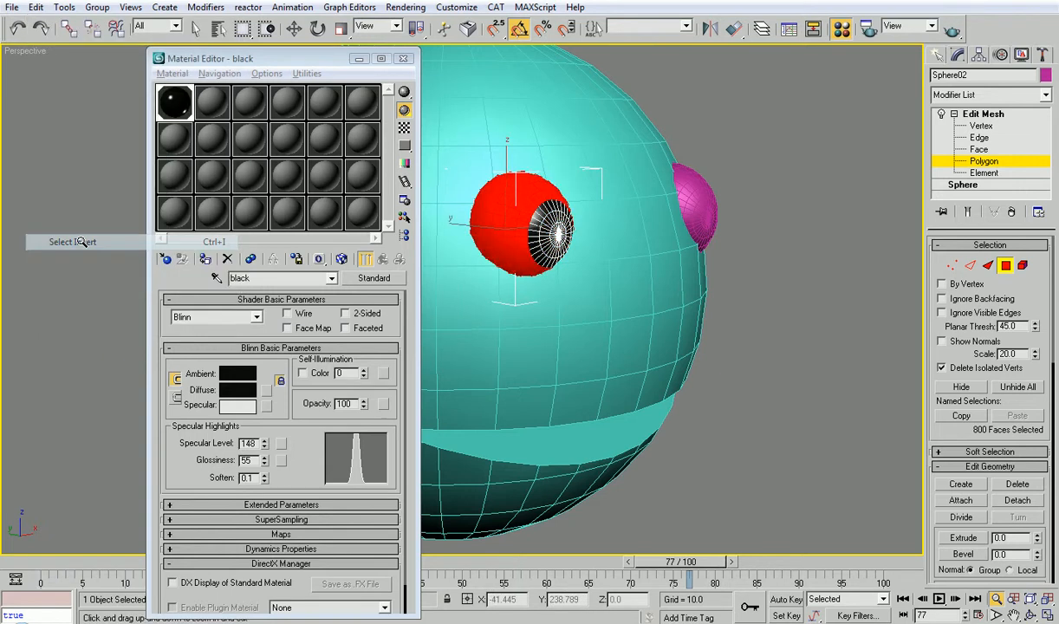
click(212, 103)
click(269, 278)
text(white)
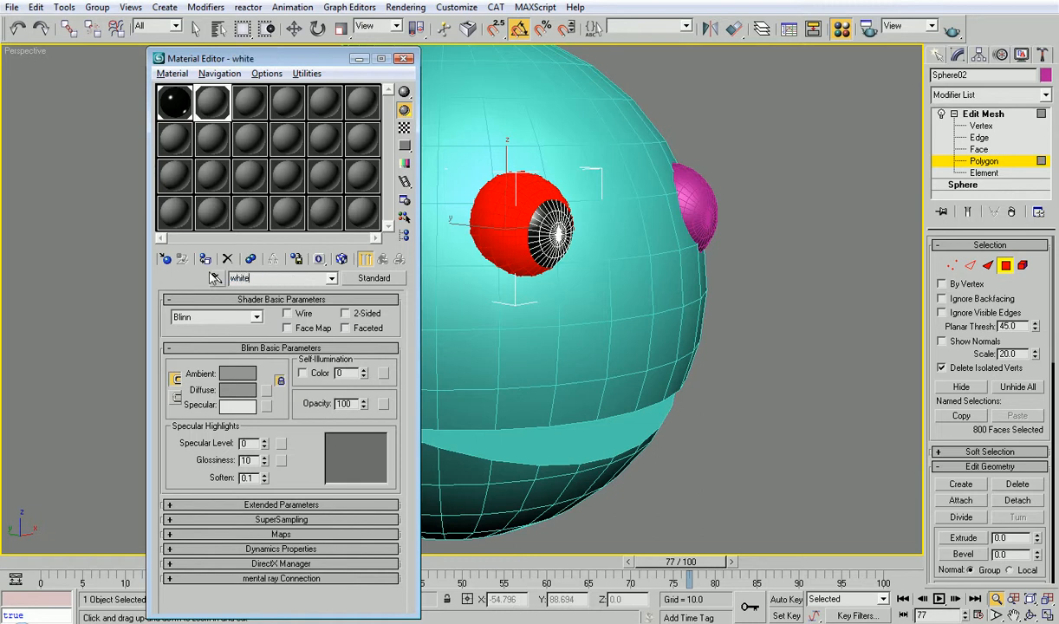
- Set the white material's diffuse color to near-white and leave Polygon sub-object editing
click(241, 391)
drag(436, 163, 416, 180)
click(539, 200)
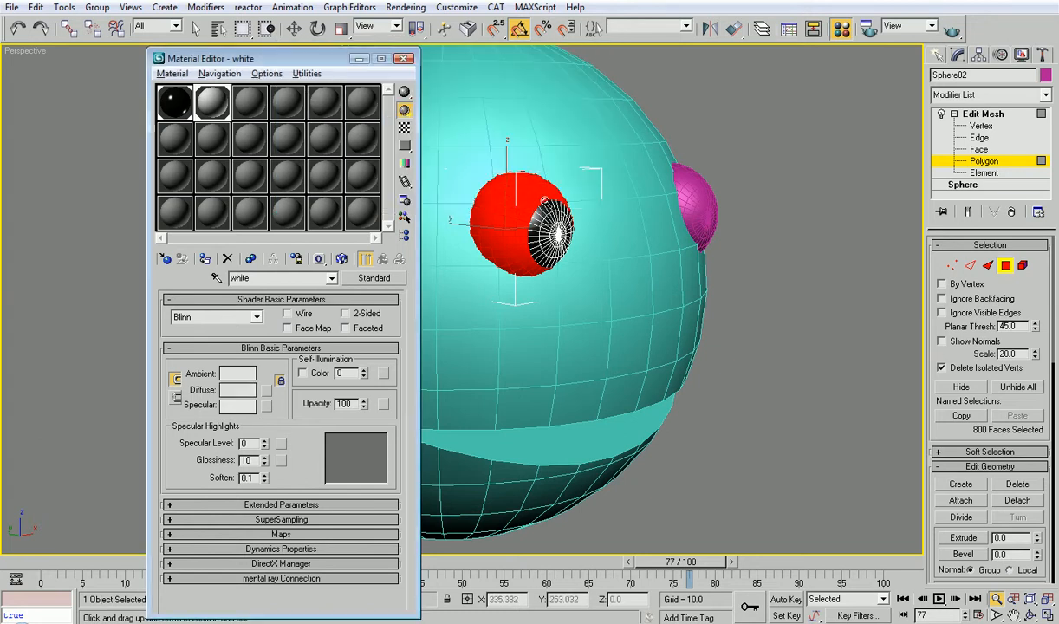
click(1006, 267)
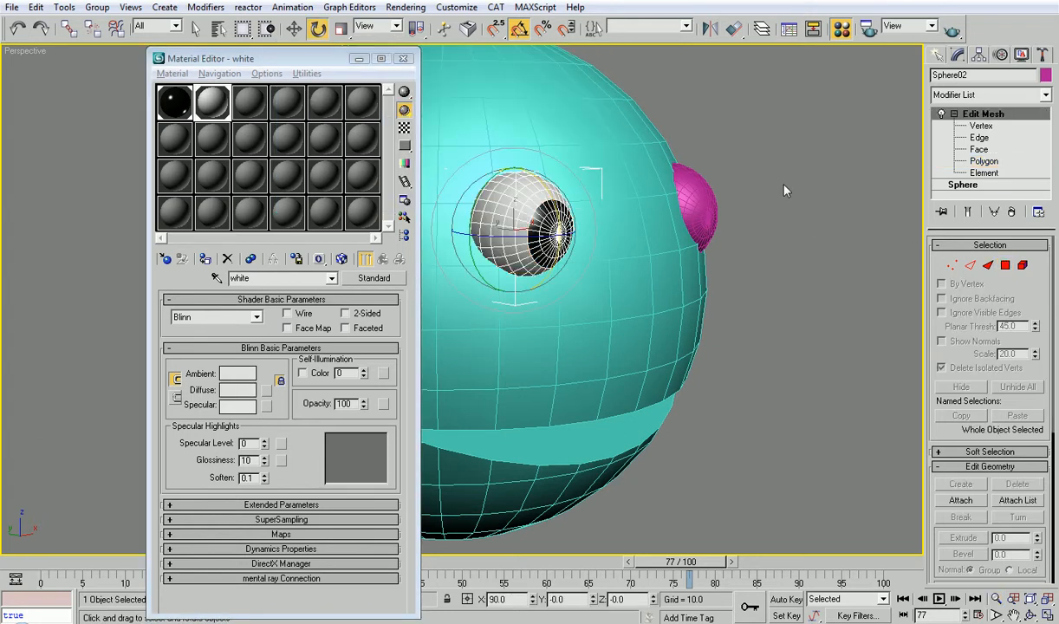
- Deselect the eye and turn off the edged-faces display to view the face with plain shading
click(786, 187)
middle_drag(769, 212, 720, 201)
key(F4)
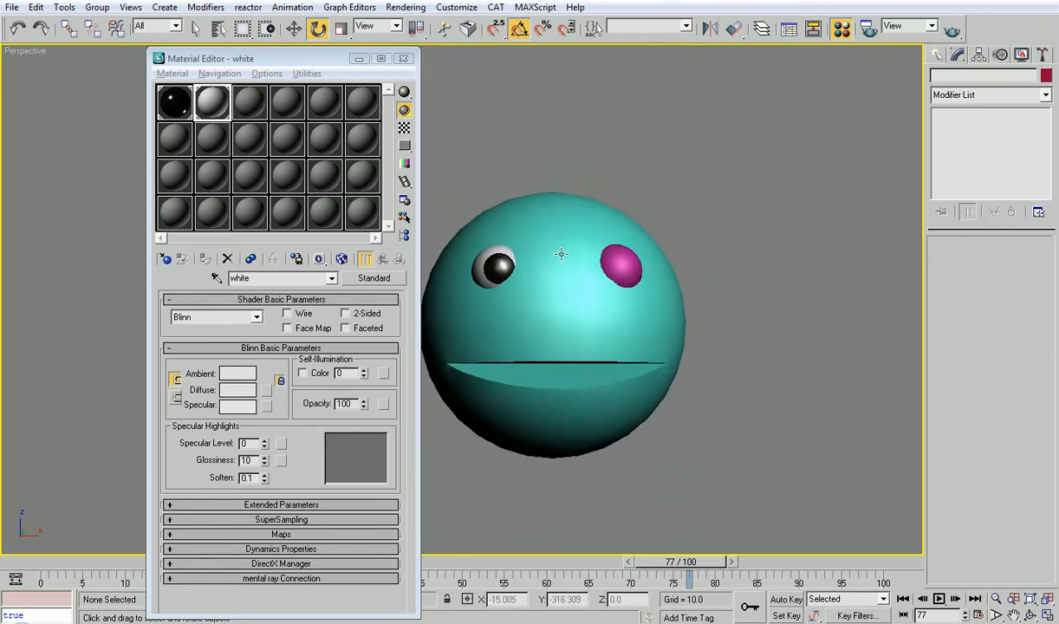
alt+middle_drag(663, 185, 699, 208)
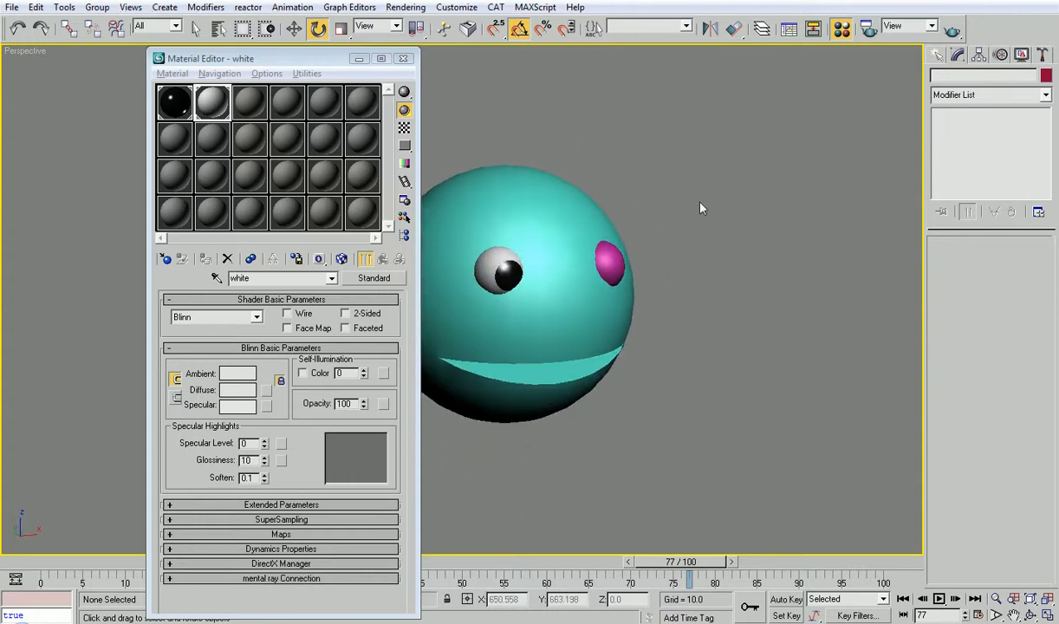
- Enter Polygon sub-object editing on the magenta eye and assign the white material to its selected eyeball polygons
click(608, 255)
scroll(570, 281, up, 2)
scroll(569, 282, up, 4)
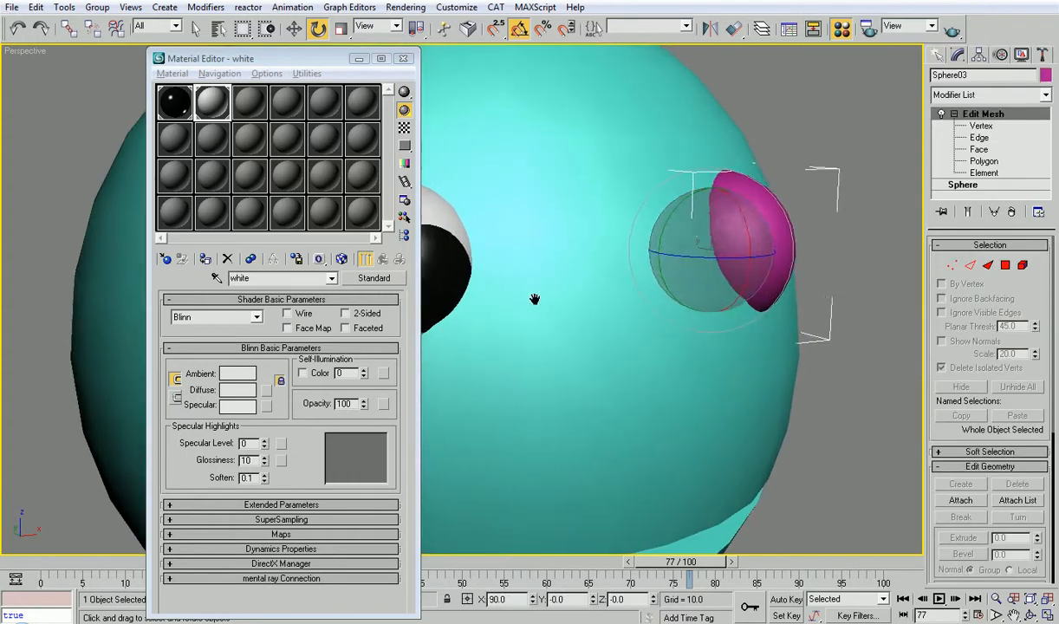
click(980, 162)
alt+middle_drag(825, 220, 488, 167)
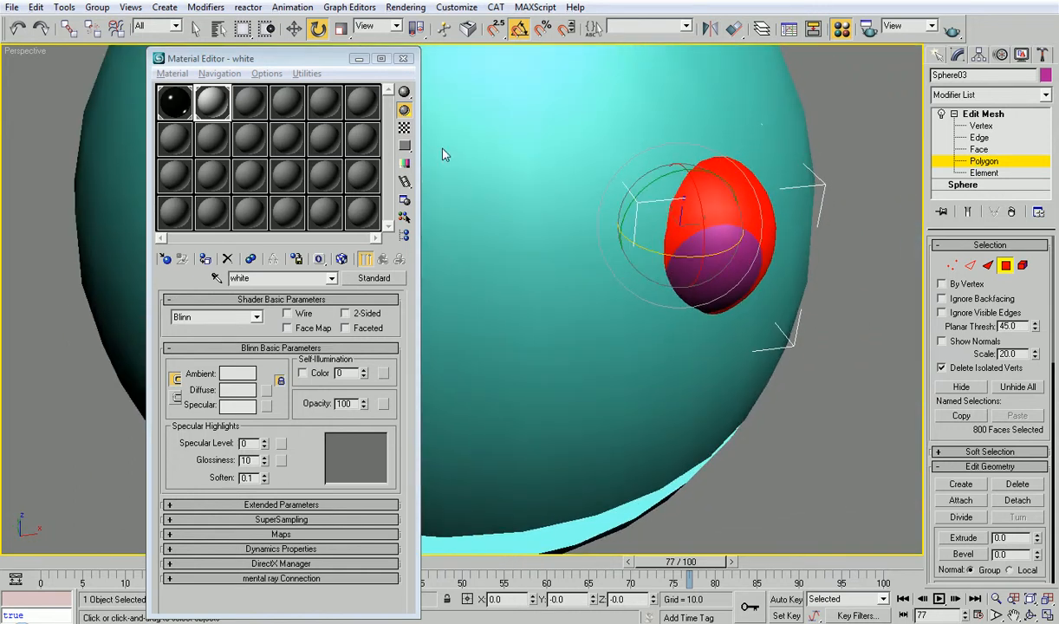
click(206, 259)
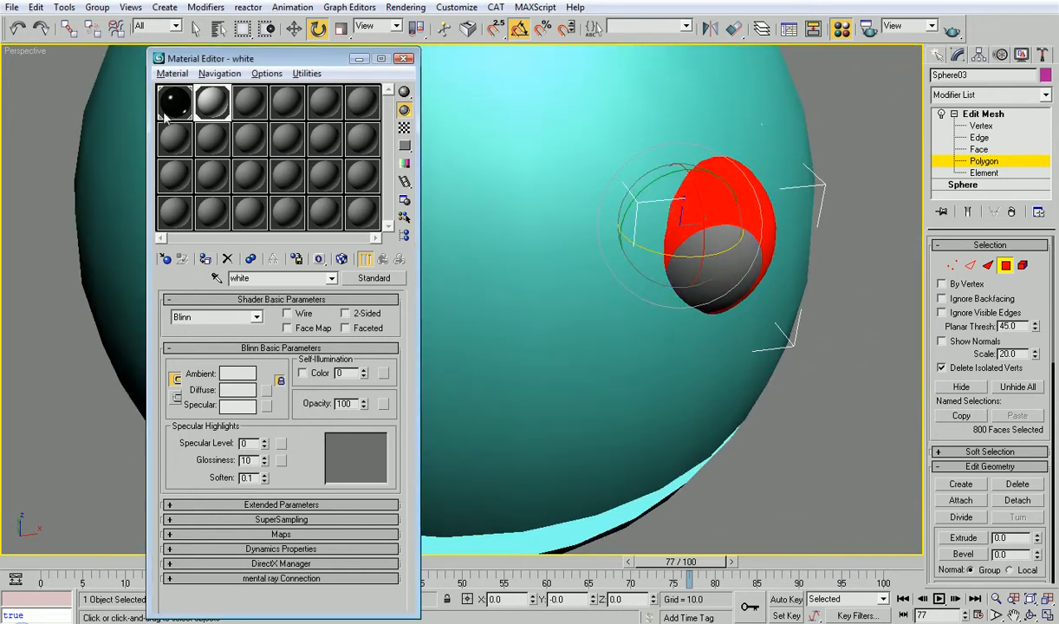
- Invert the polygon selection, assign the black material to the pupil polygons, and leave Polygon sub-object editing
click(35, 7)
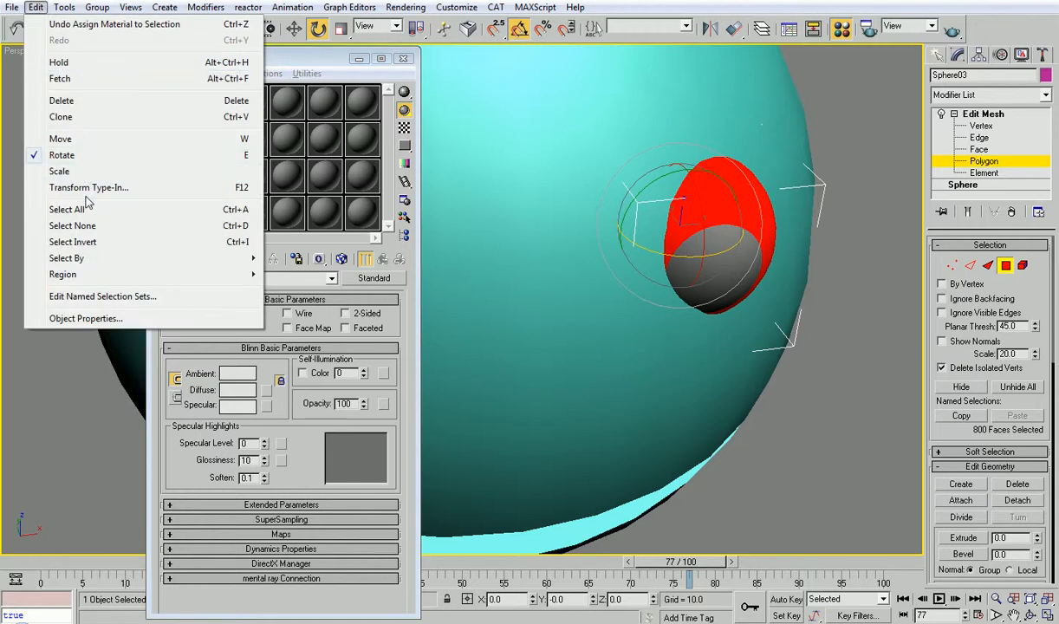
click(95, 243)
click(173, 102)
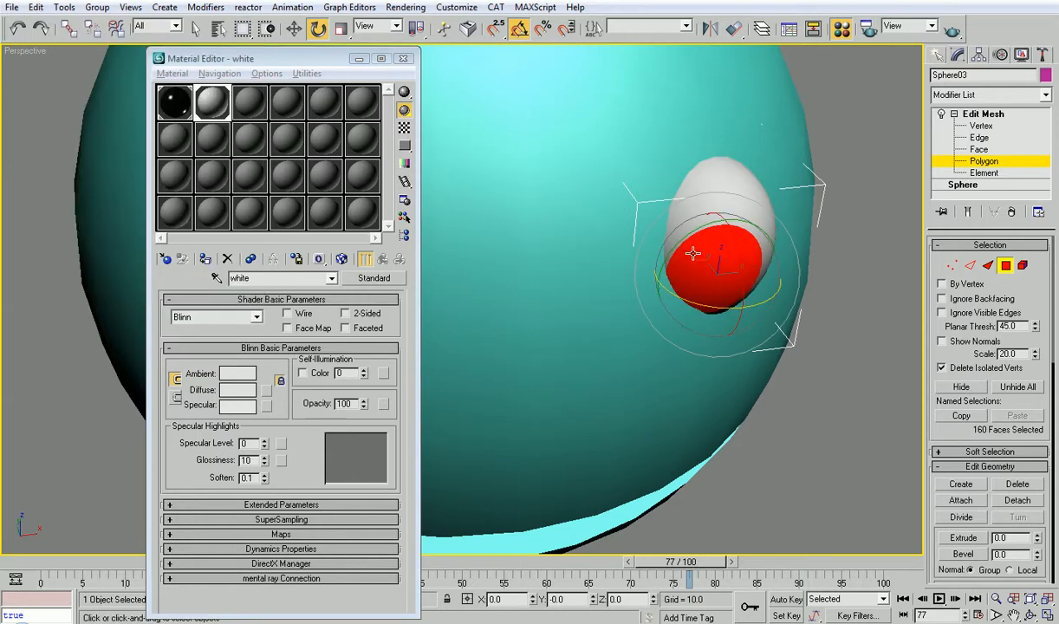
click(206, 263)
click(1006, 267)
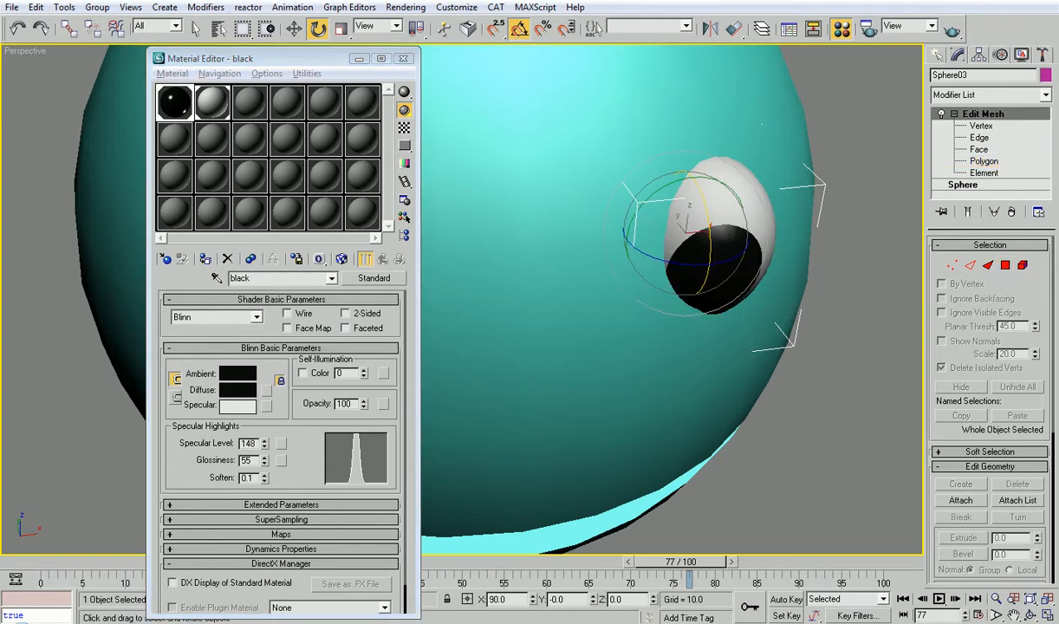
- Close the Material Editor and deselect the finished eye, bringing the whole head into view
click(402, 58)
click(882, 111)
scroll(634, 317, down, 5)
alt+middle_drag(633, 316, 631, 253)
- Select the teal head sphere and return the animation to frame 0
click(479, 333)
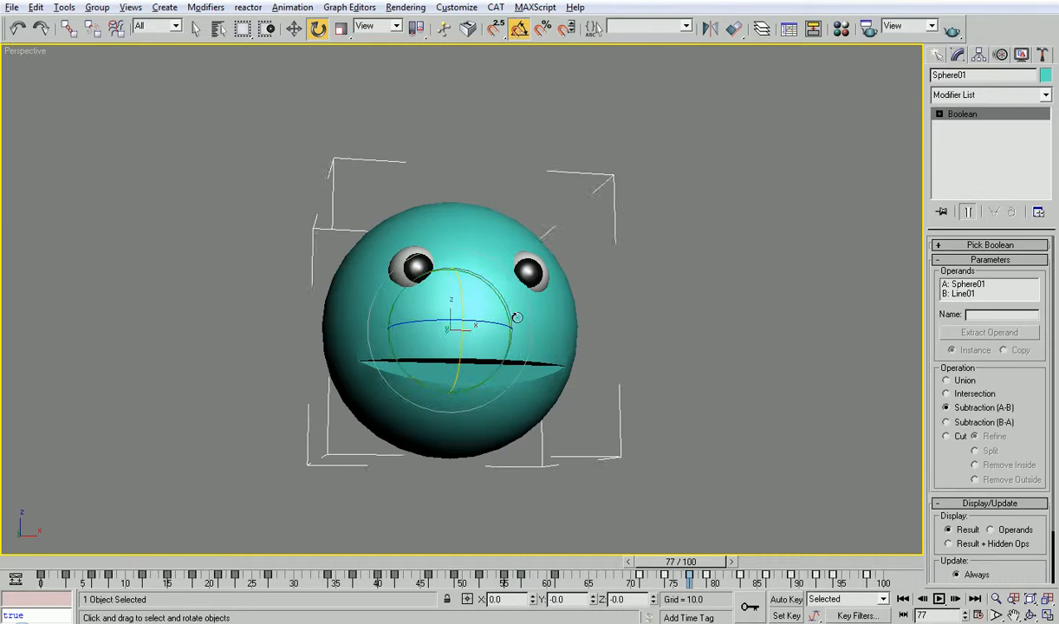
drag(478, 334, 509, 342)
drag(681, 562, 58, 562)
- Try rotating the head sphere together with its linked eyes, and undo the rotation
key(e)
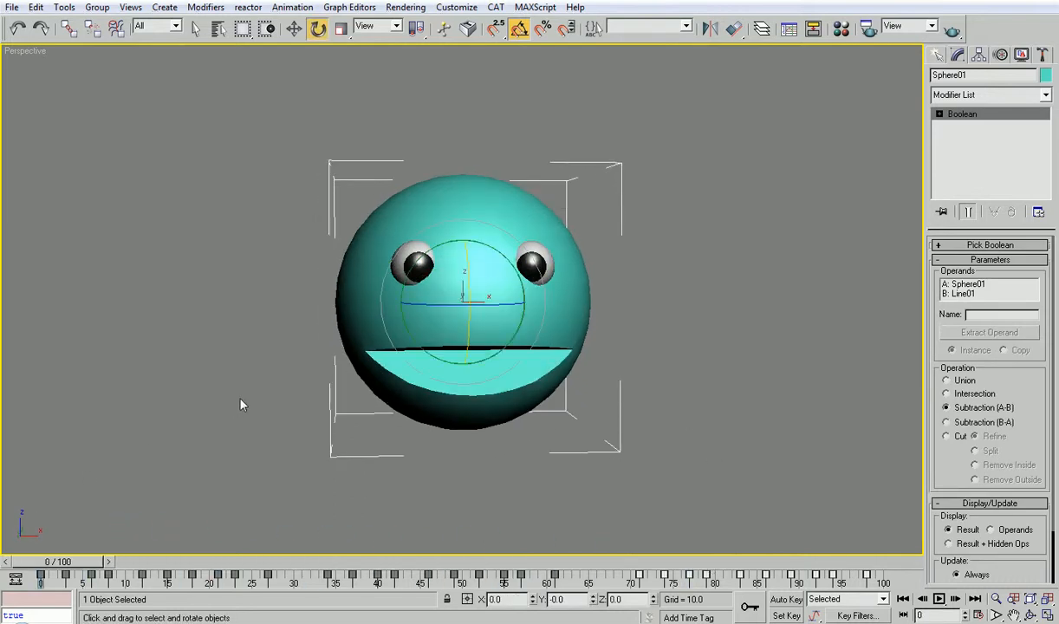
drag(513, 287, 477, 283)
key(ctrl+z)
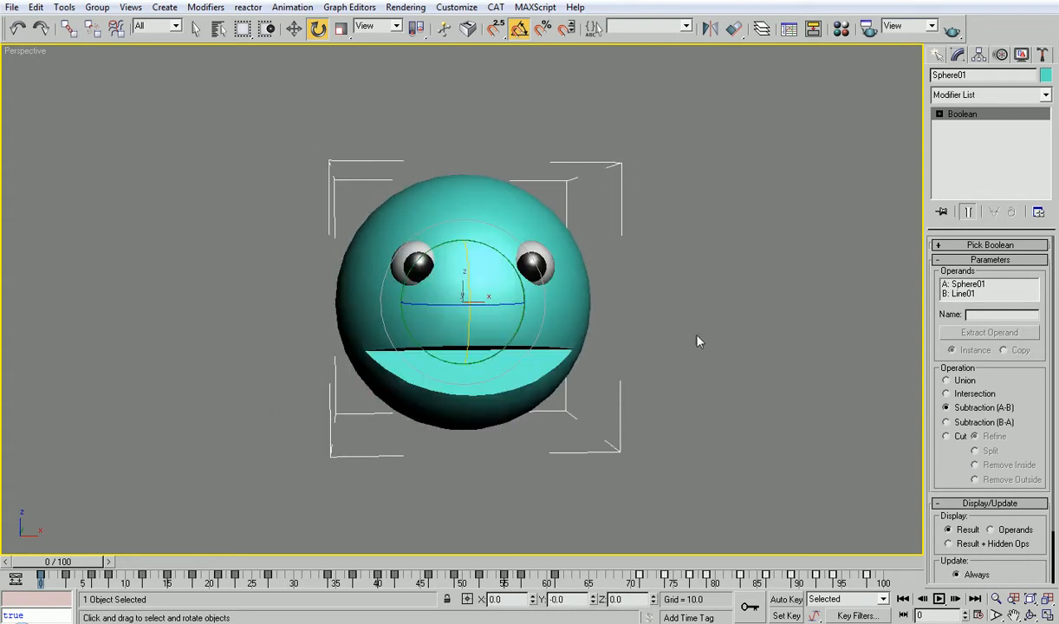